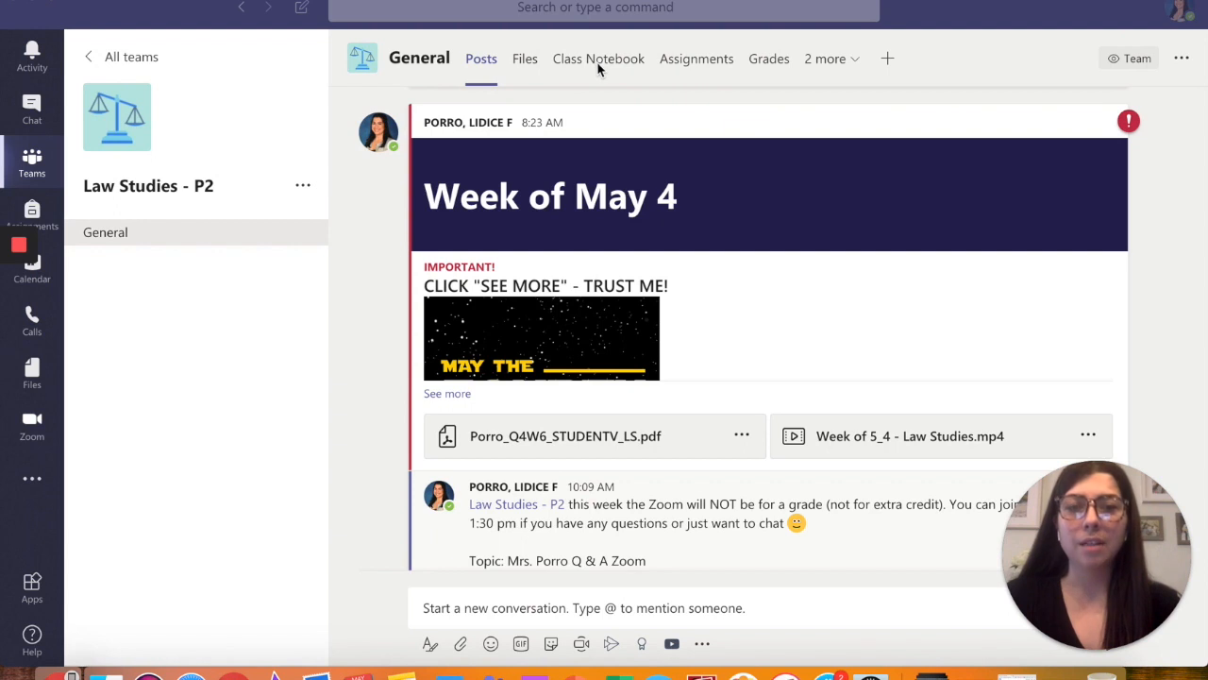
# Open the Law Studies - P2 class's assignments and load the additional past due ones
pyautogui.click(692, 60)
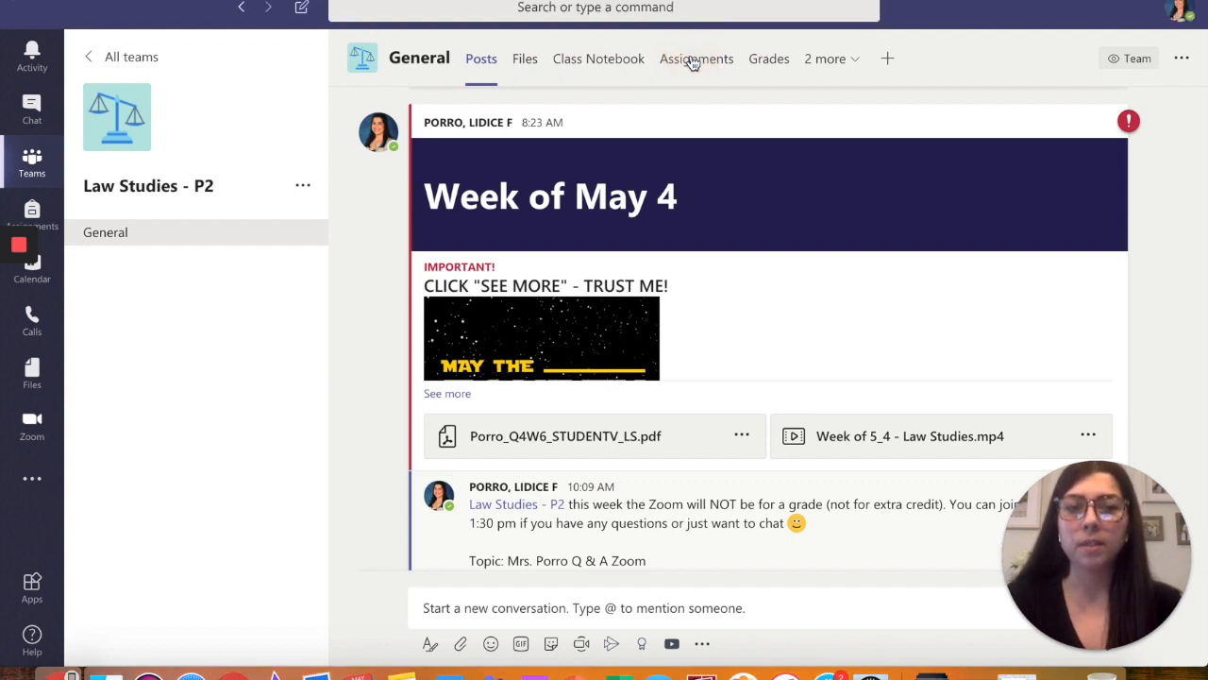
pyautogui.click(692, 63)
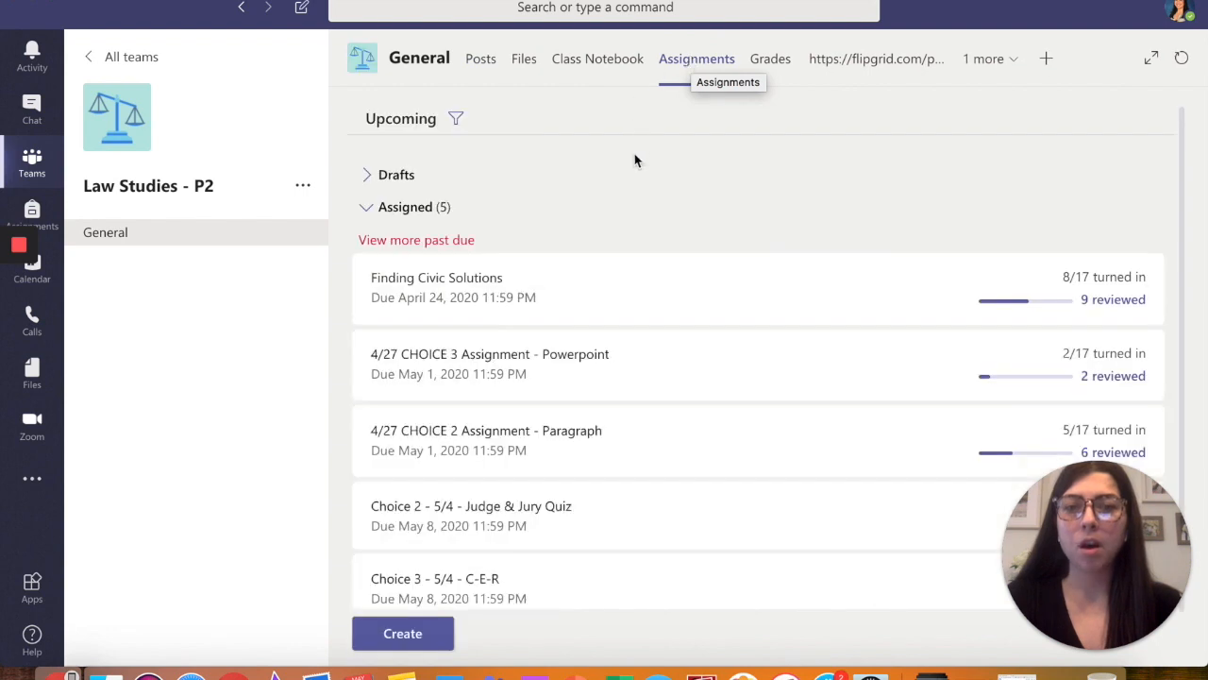
pyautogui.scroll(-1, 633, 183)
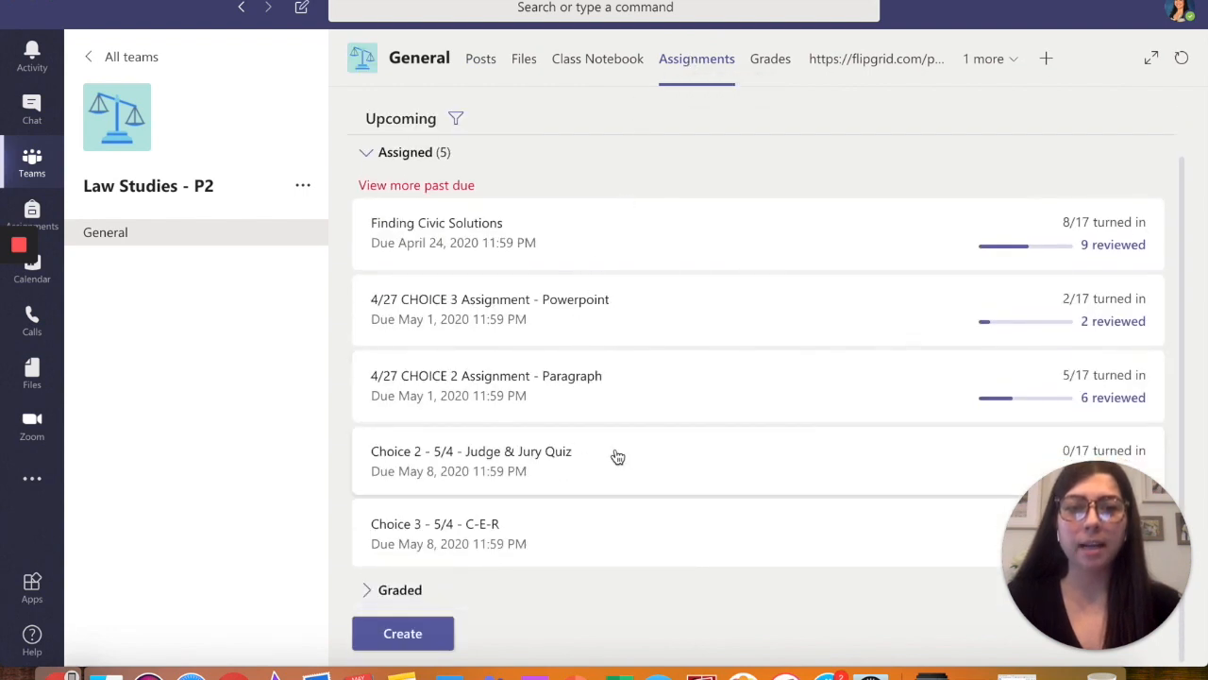
pyautogui.click(462, 189)
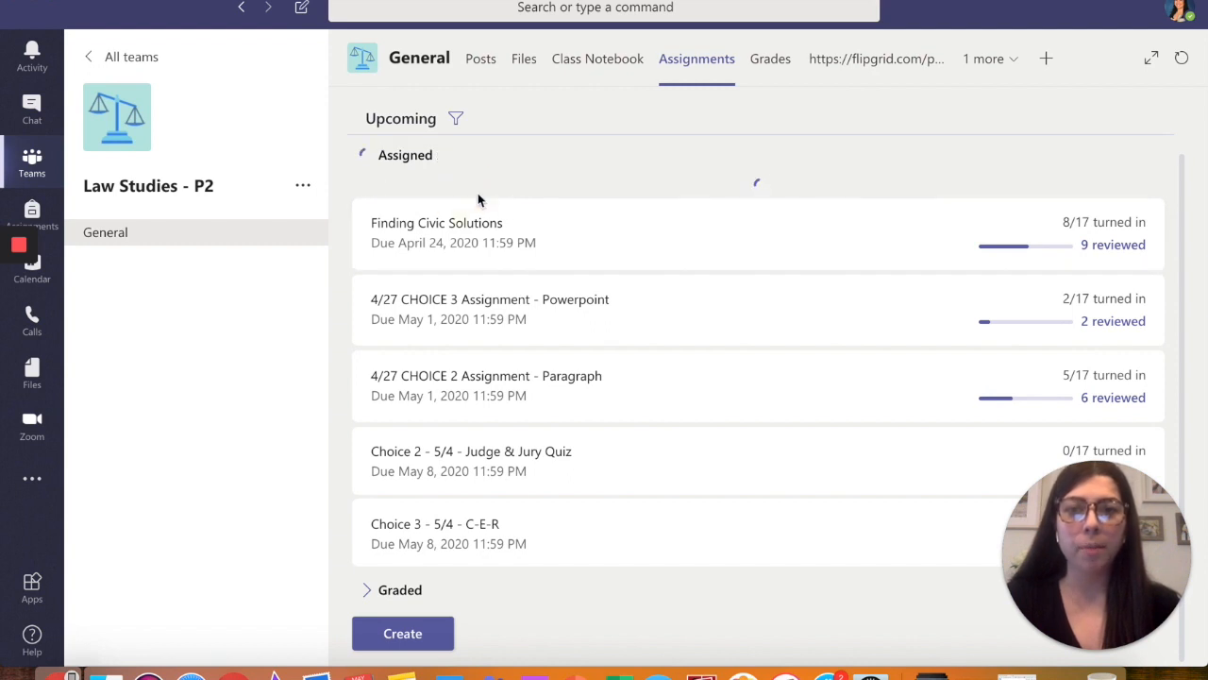
# Expand the Drafts and Graded sections of the assignments list
pyautogui.scroll(3, 587, 325)
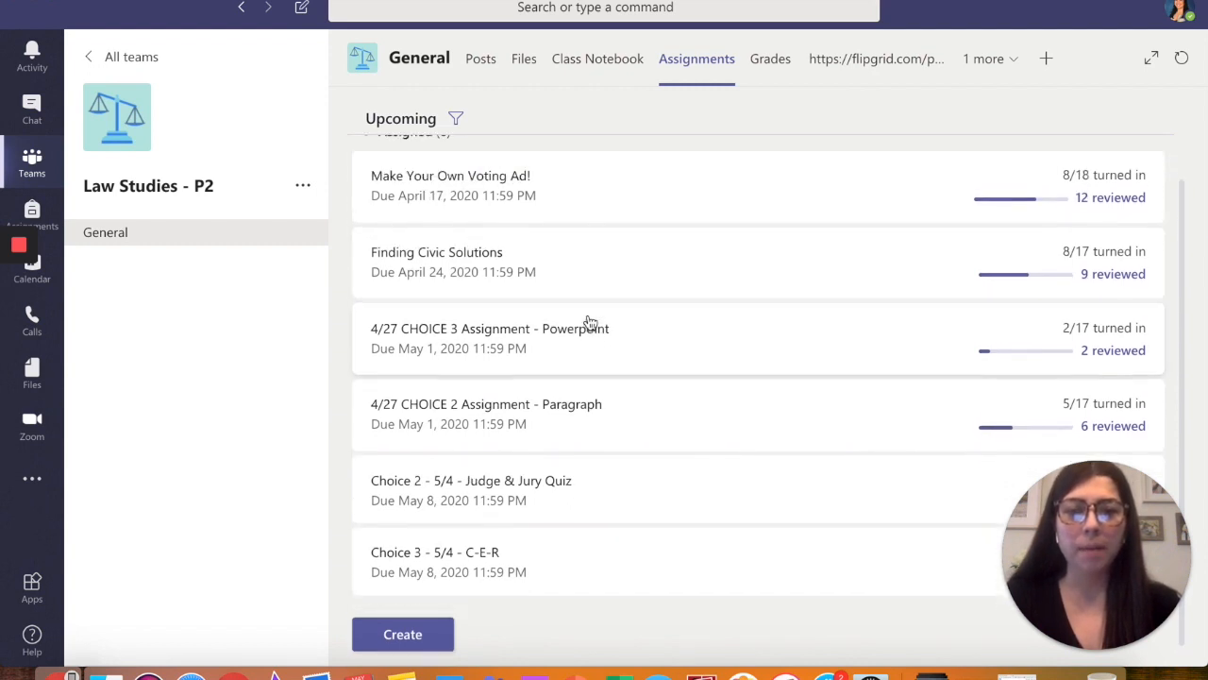
pyautogui.click(371, 180)
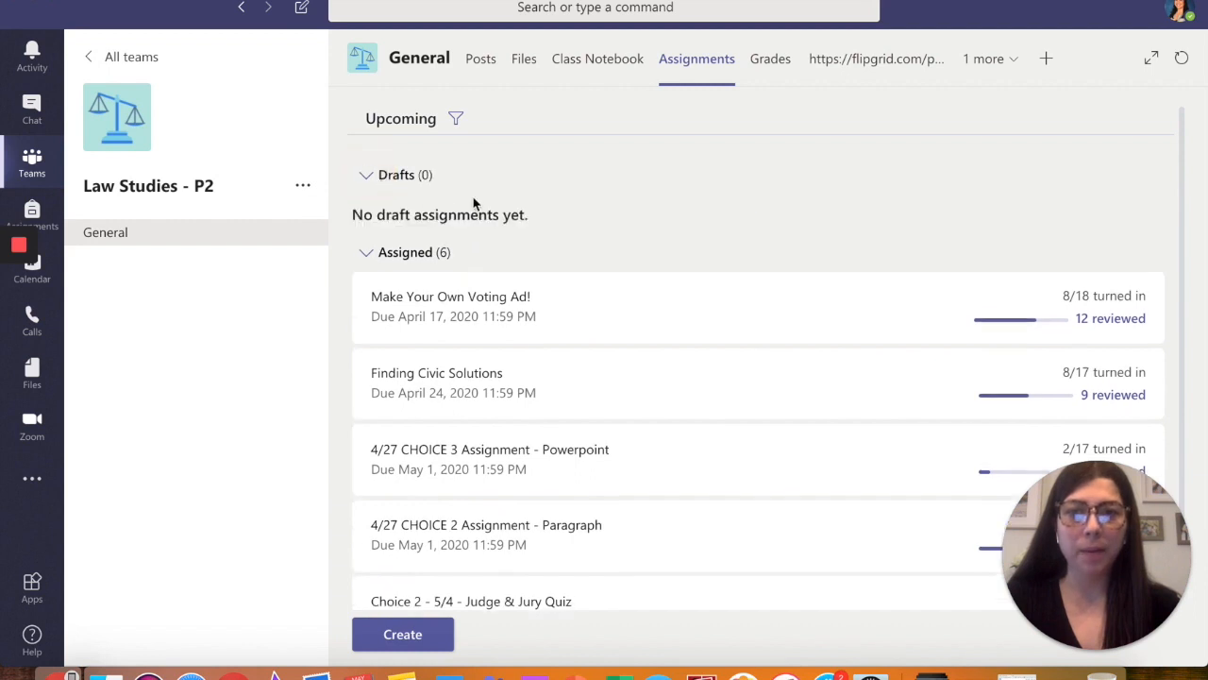
pyautogui.scroll(-3, 604, 274)
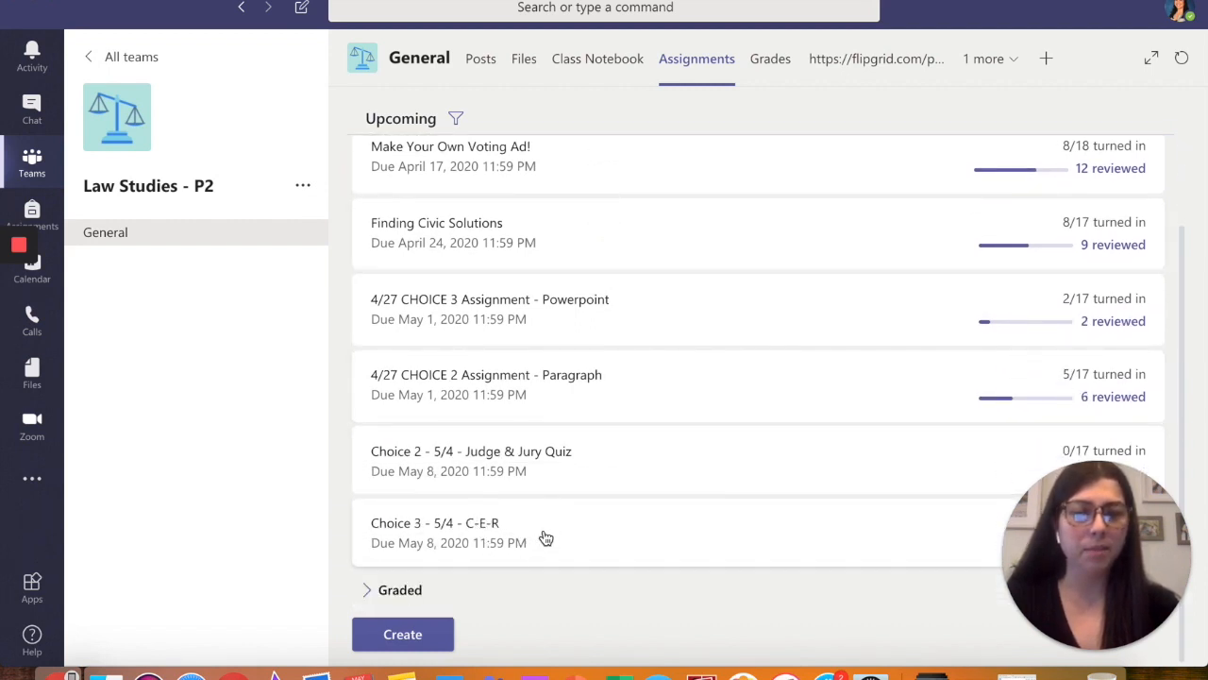
pyautogui.click(389, 593)
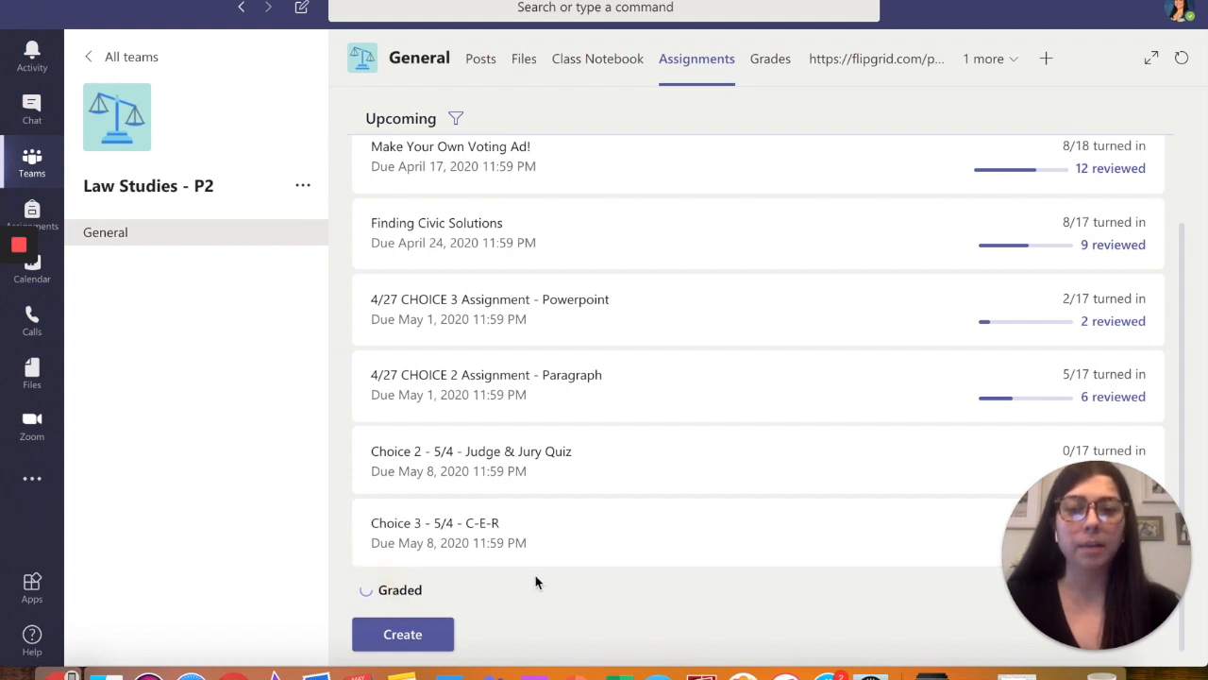
pyautogui.scroll(-3, 579, 574)
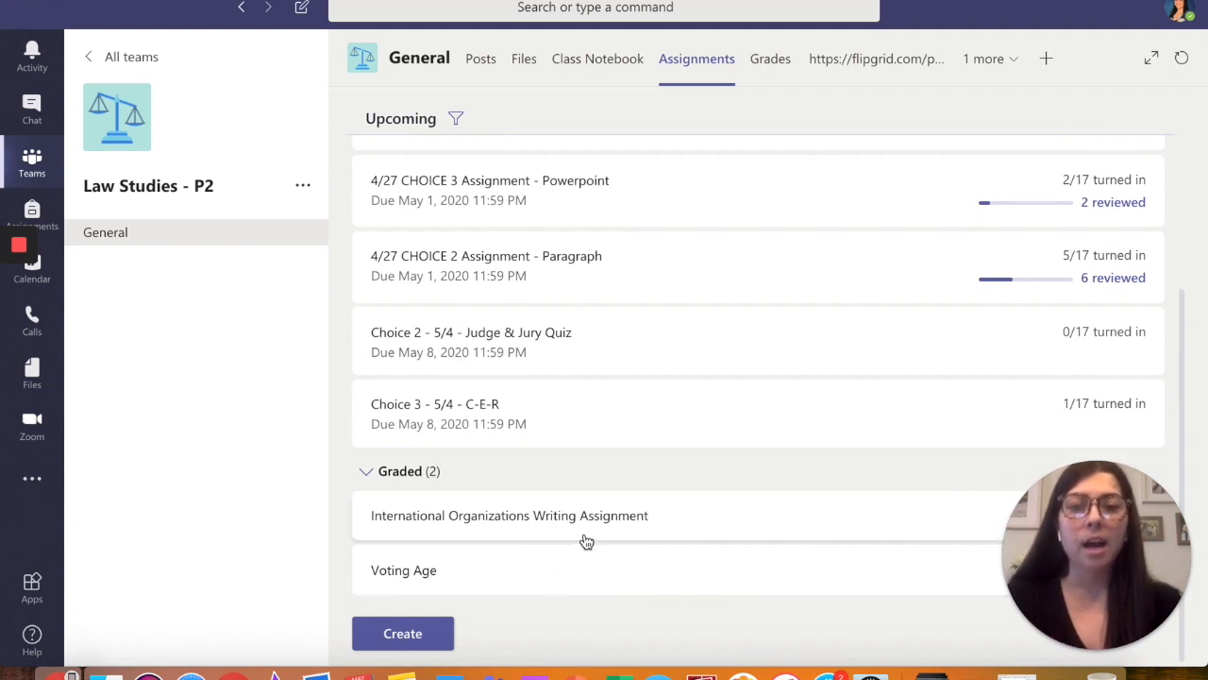
# Examine the drafts, assigned and graded assignments, including their due dates and turned-in counts
pyautogui.scroll(3, 609, 433)
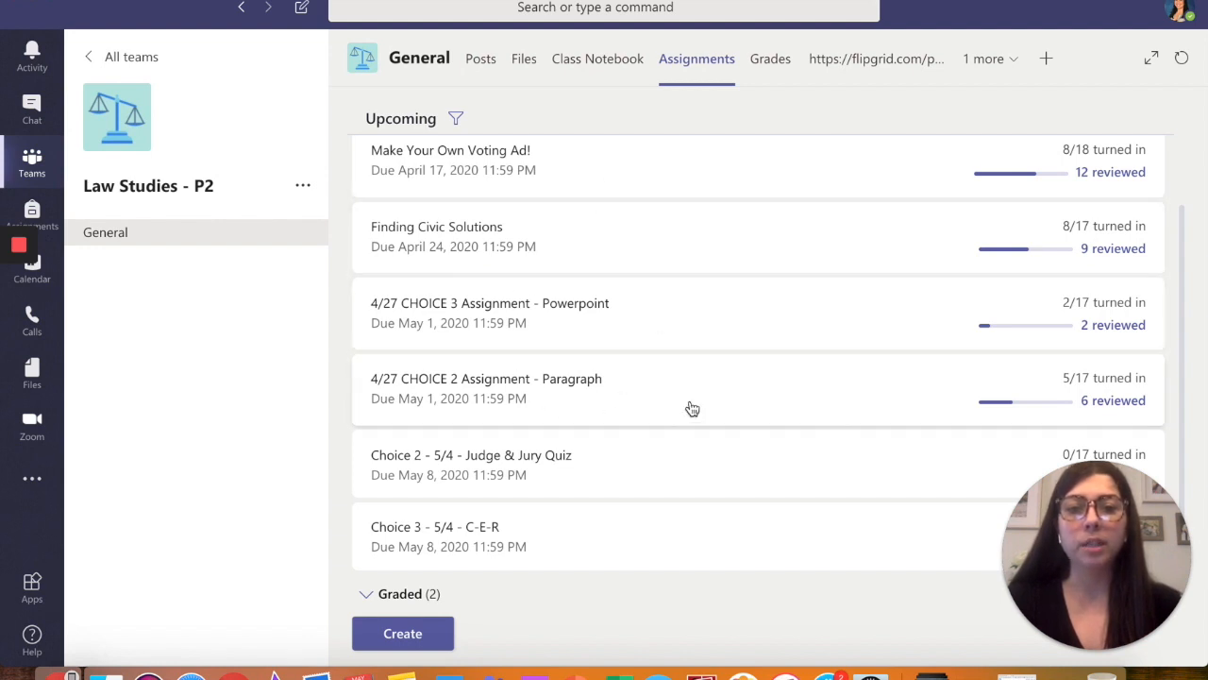
pyautogui.scroll(1, 689, 408)
pyautogui.scroll(1, 692, 408)
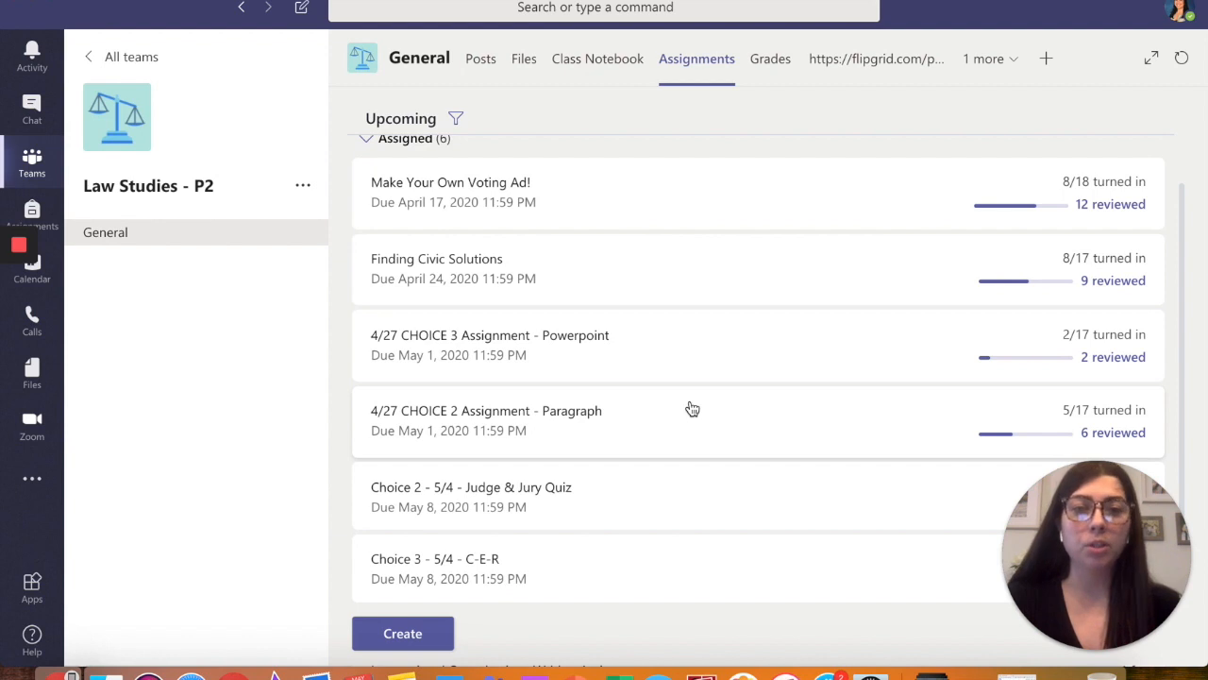
pyautogui.scroll(-5, 692, 408)
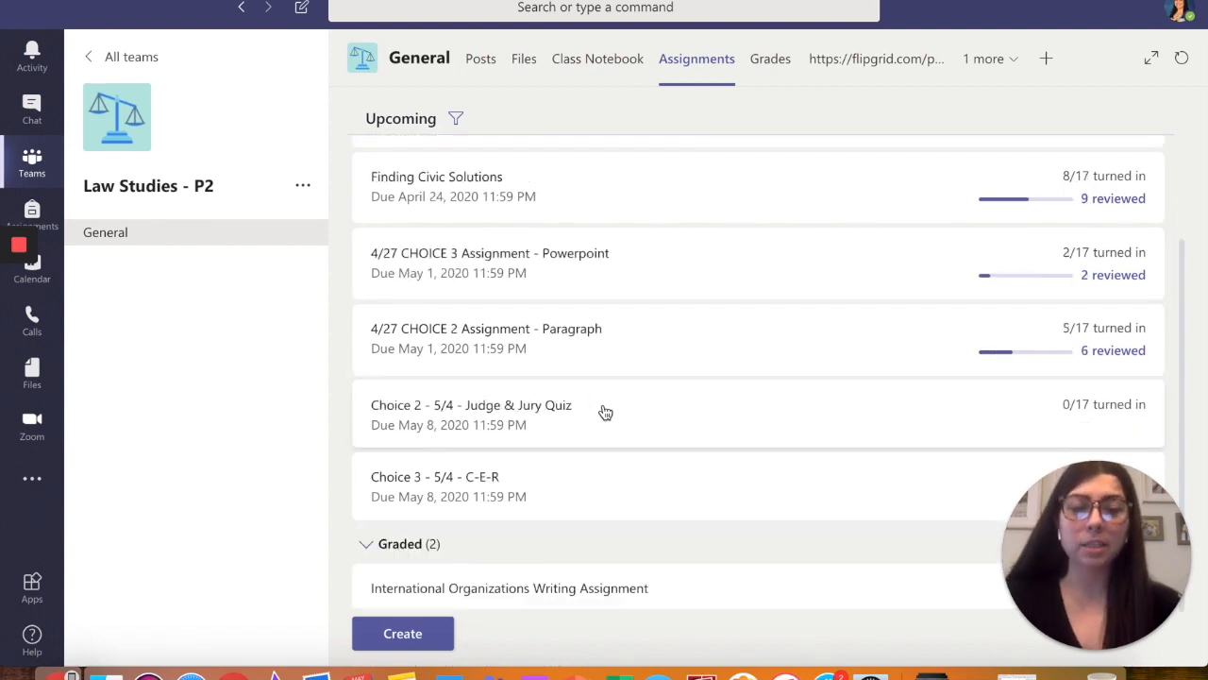
pyautogui.scroll(-2, 606, 412)
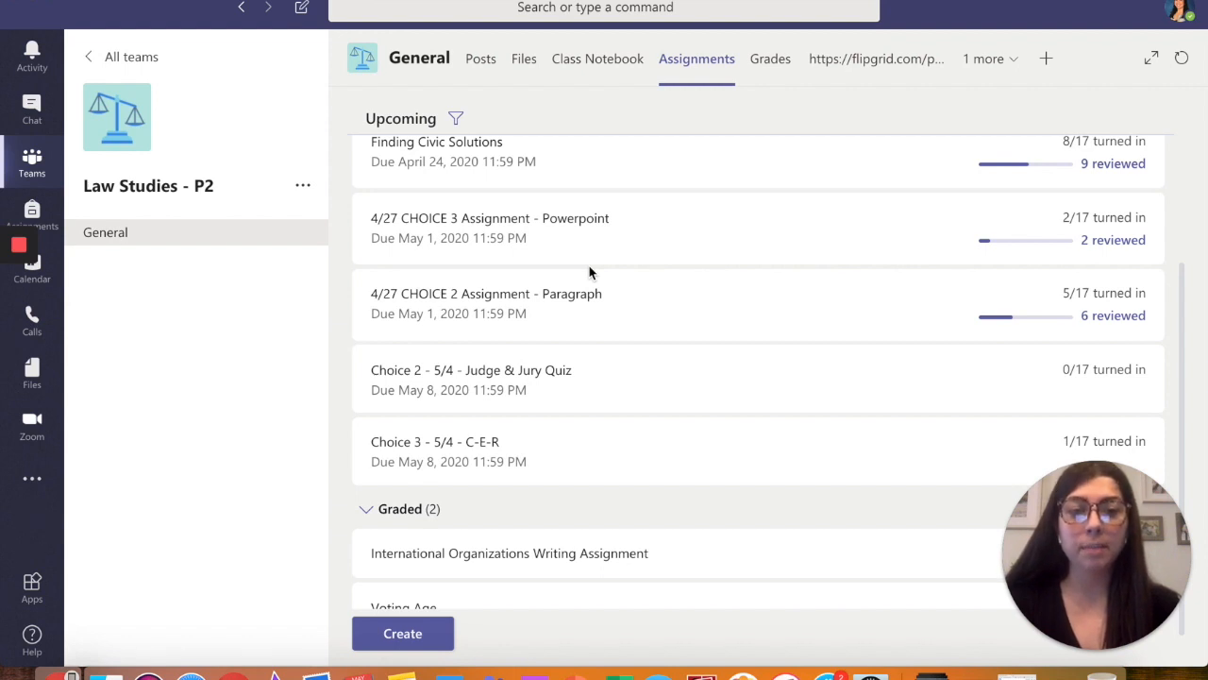
pyautogui.scroll(-1, 591, 405)
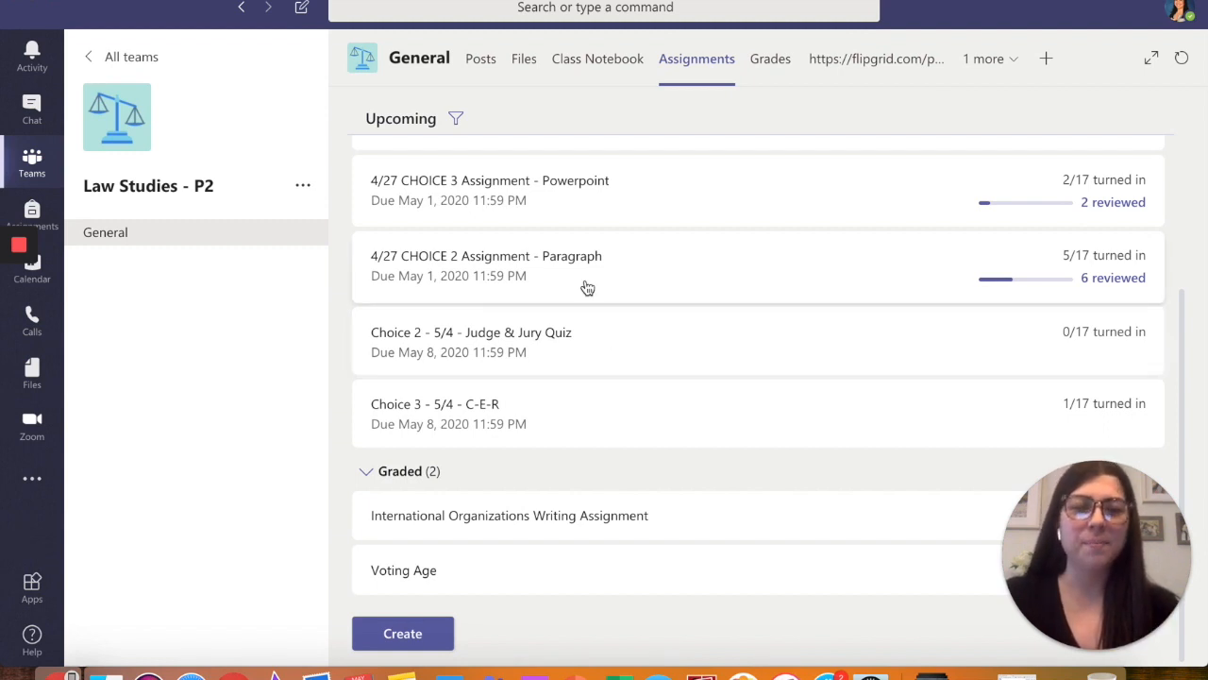
pyautogui.scroll(3, 522, 351)
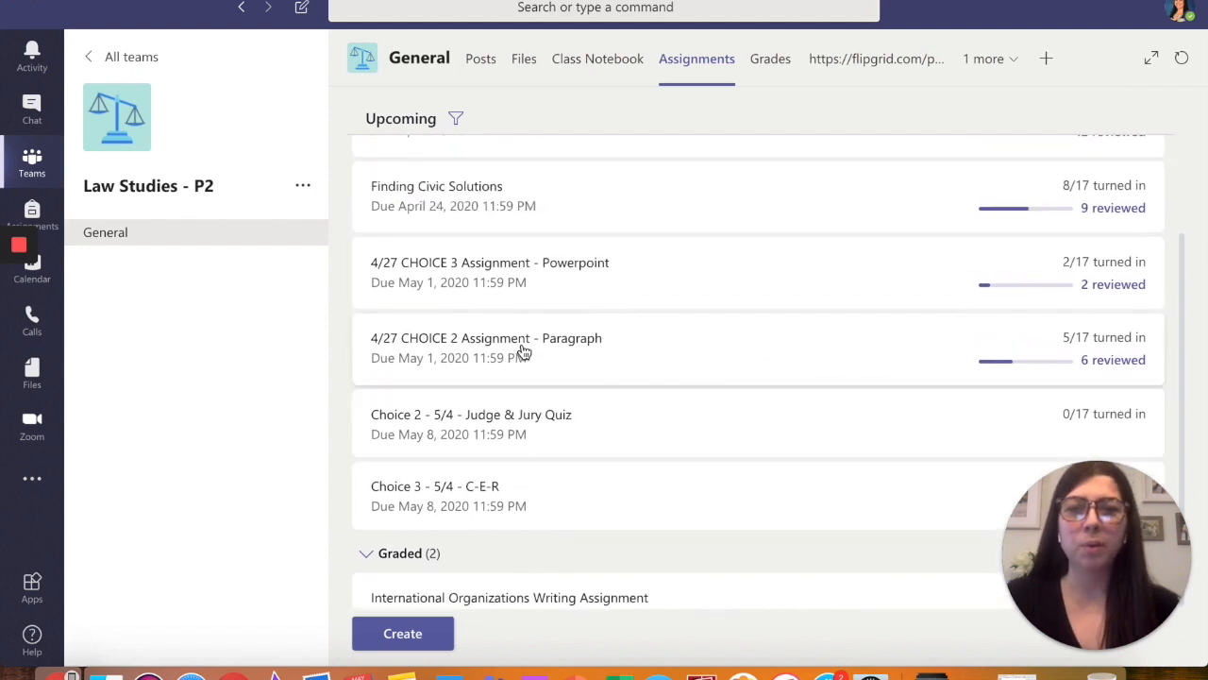
pyautogui.scroll(5, 522, 352)
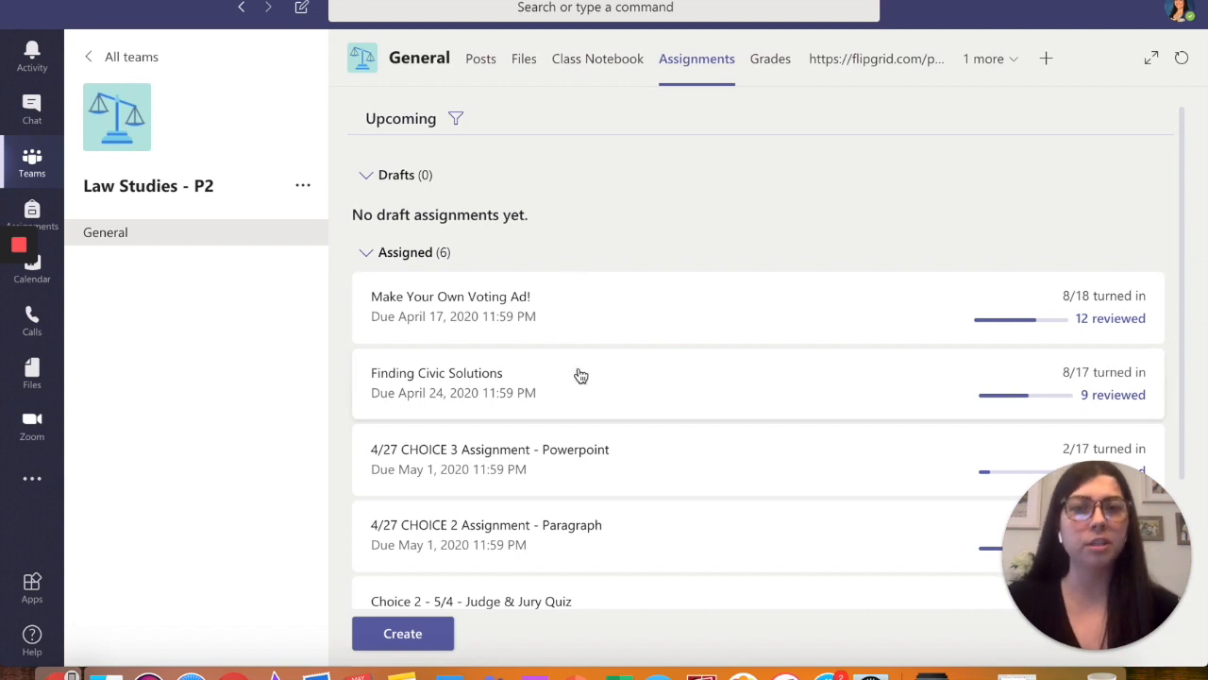
pyautogui.scroll(-5, 580, 376)
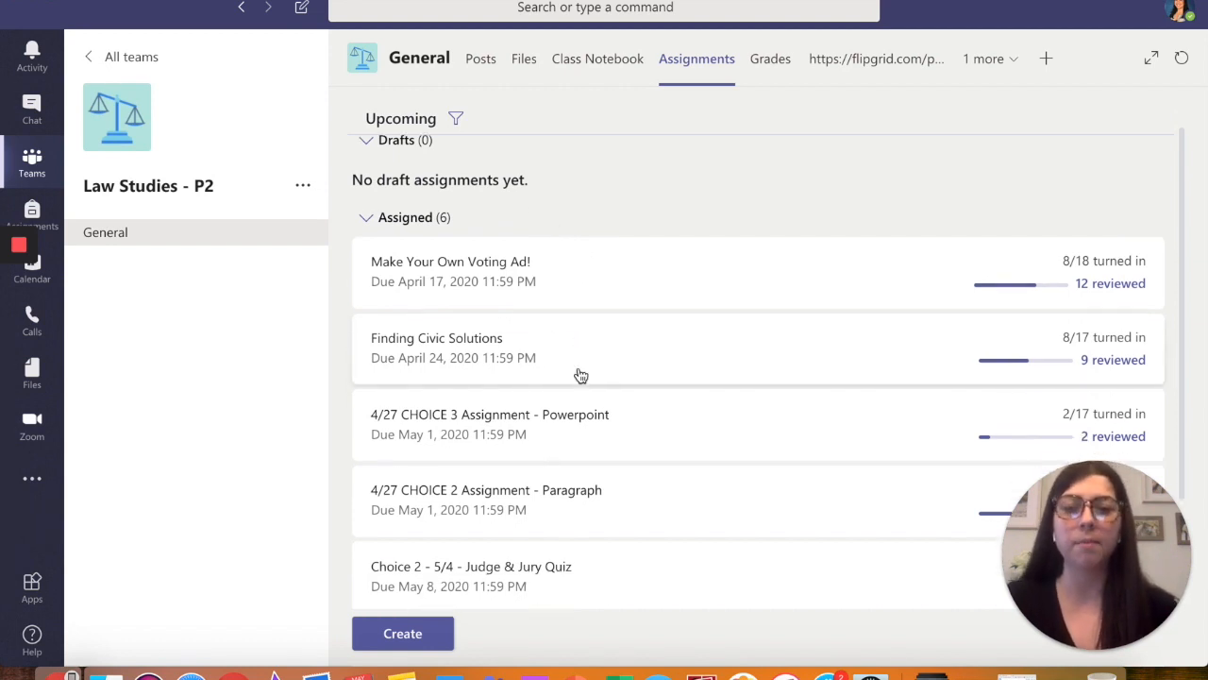
# Collapse the Graded and Drafts sections so only the assigned work stays expanded
pyautogui.click(370, 474)
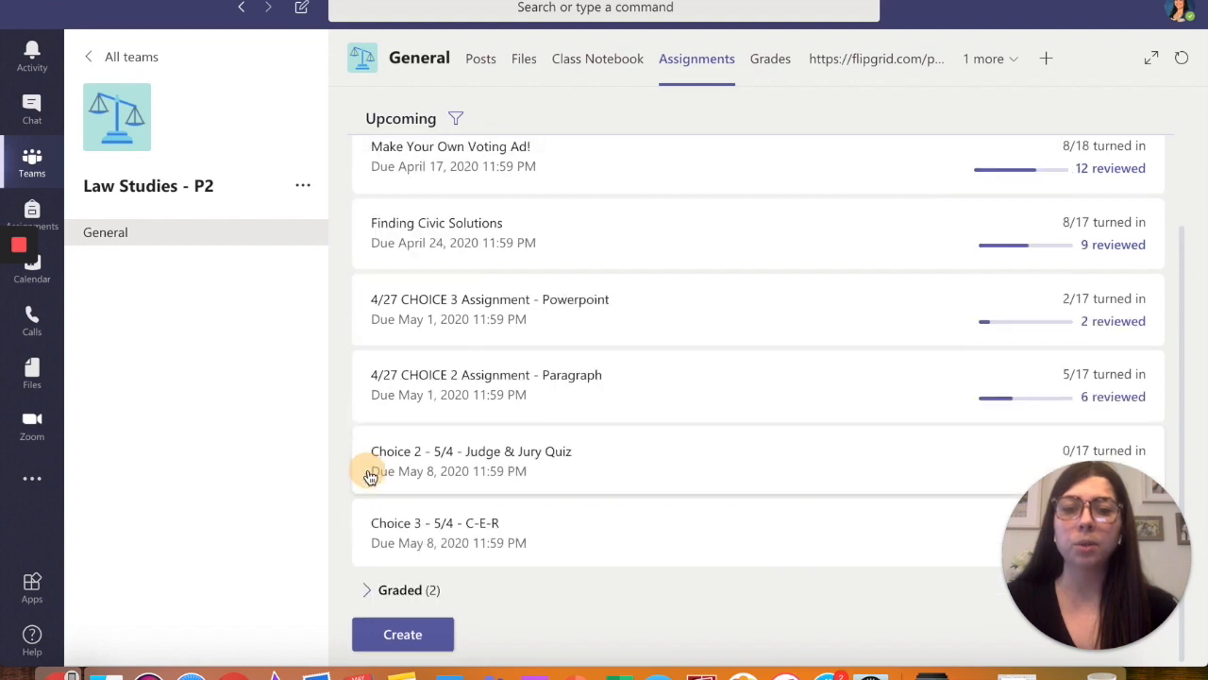
pyautogui.scroll(3, 475, 391)
pyautogui.click(369, 178)
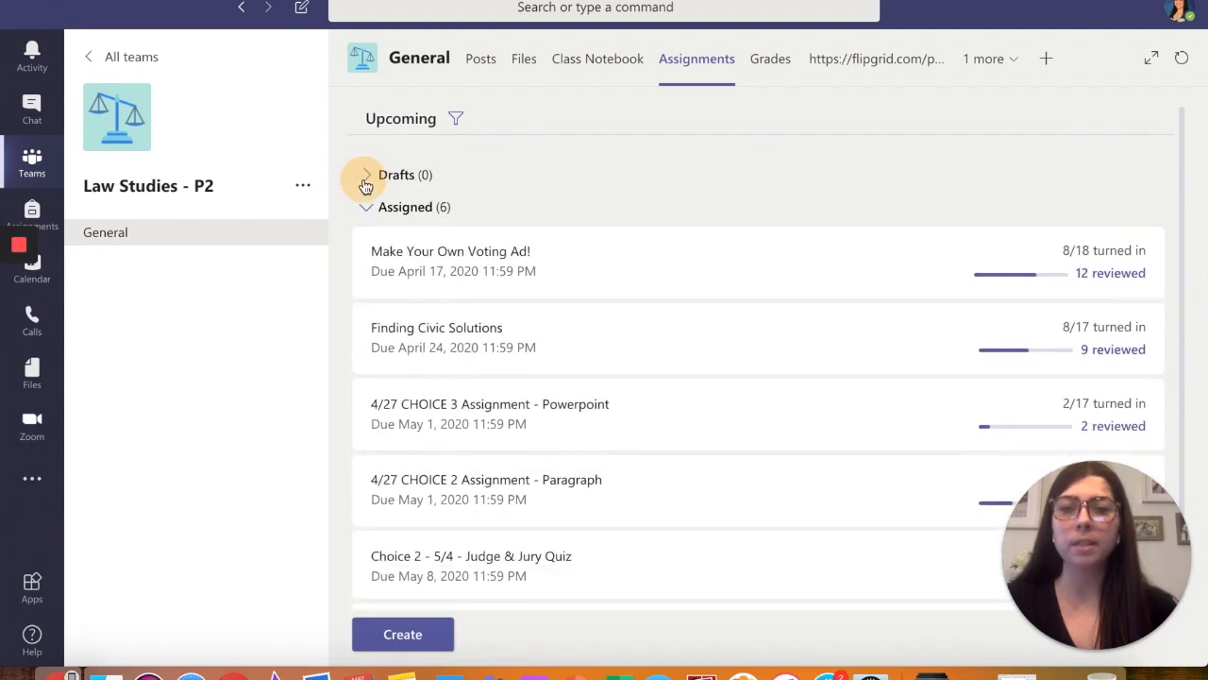
pyautogui.scroll(-3, 591, 249)
pyautogui.scroll(-1, 552, 549)
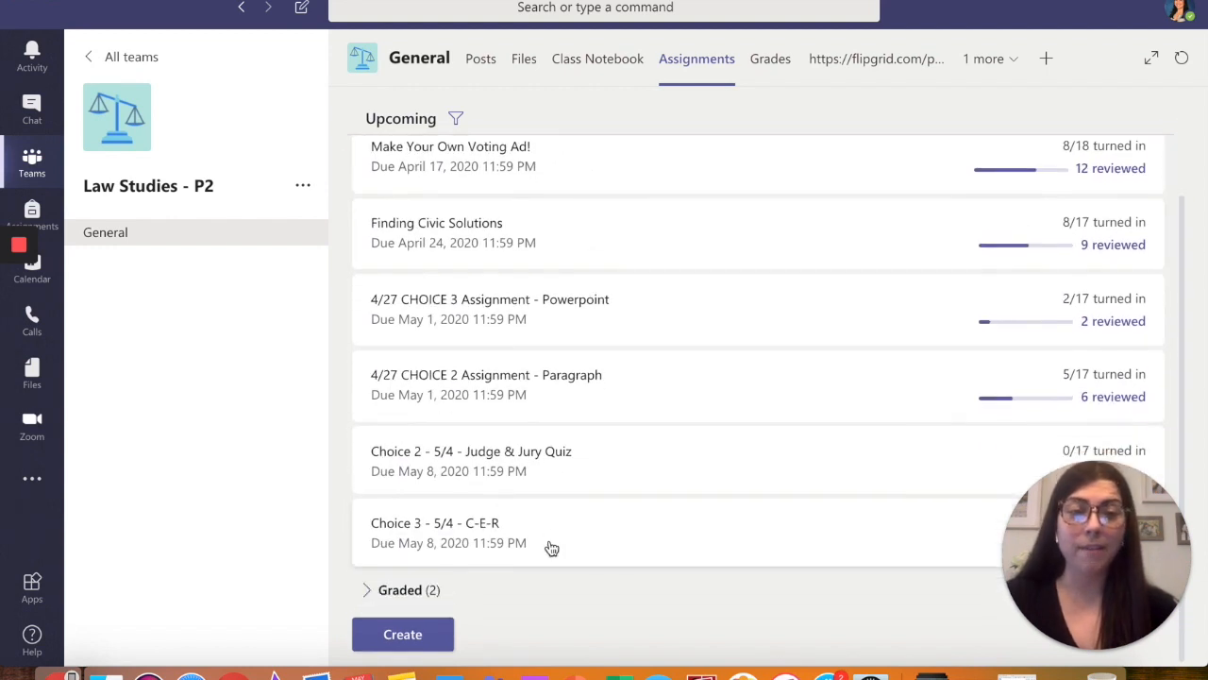
# Create a new assignment for the class and title it "New Assignment"
pyautogui.click(400, 644)
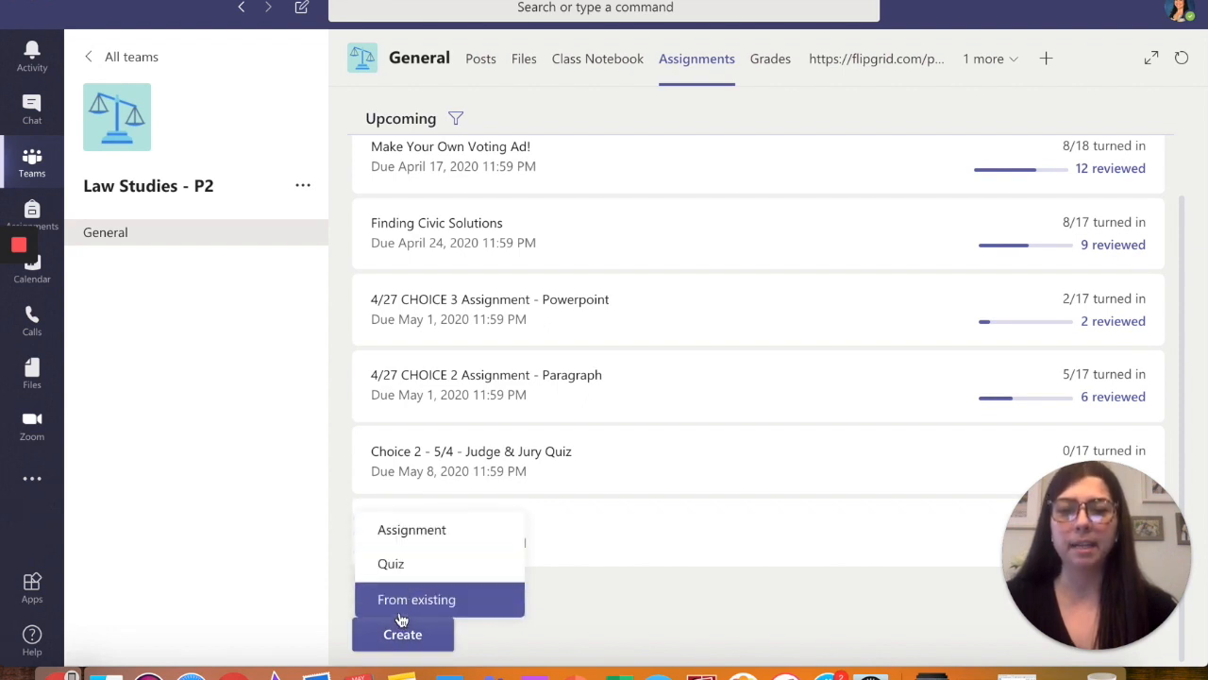
pyautogui.click(410, 535)
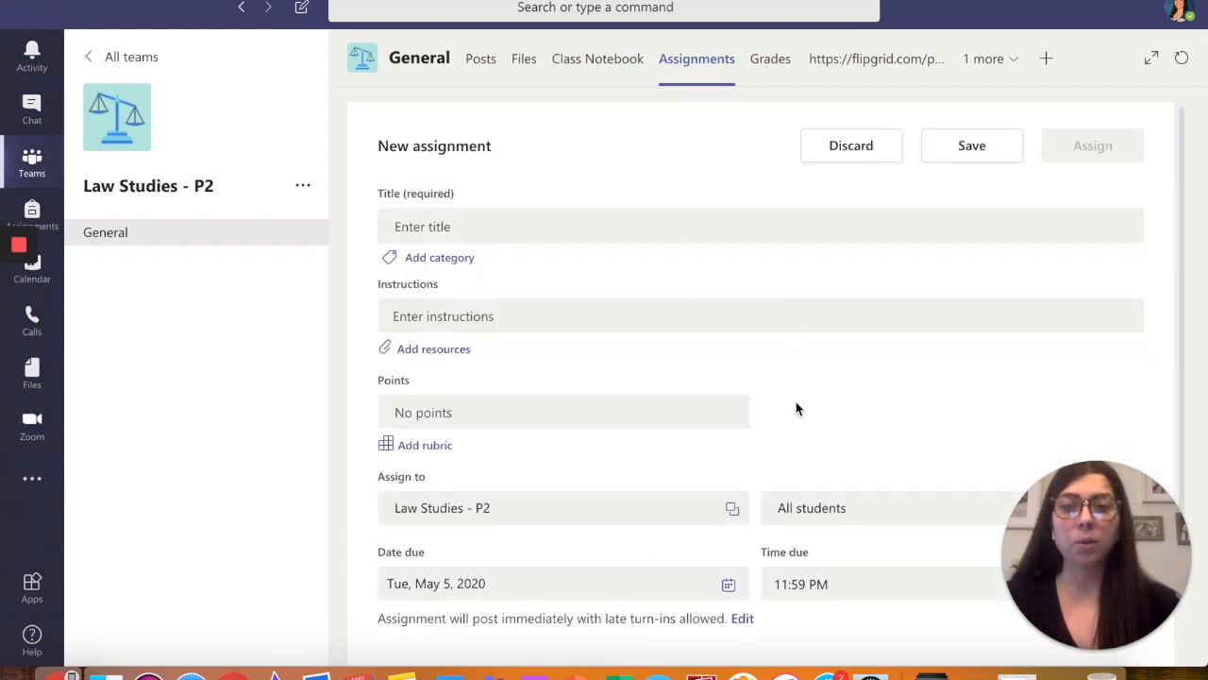
pyautogui.click(704, 234)
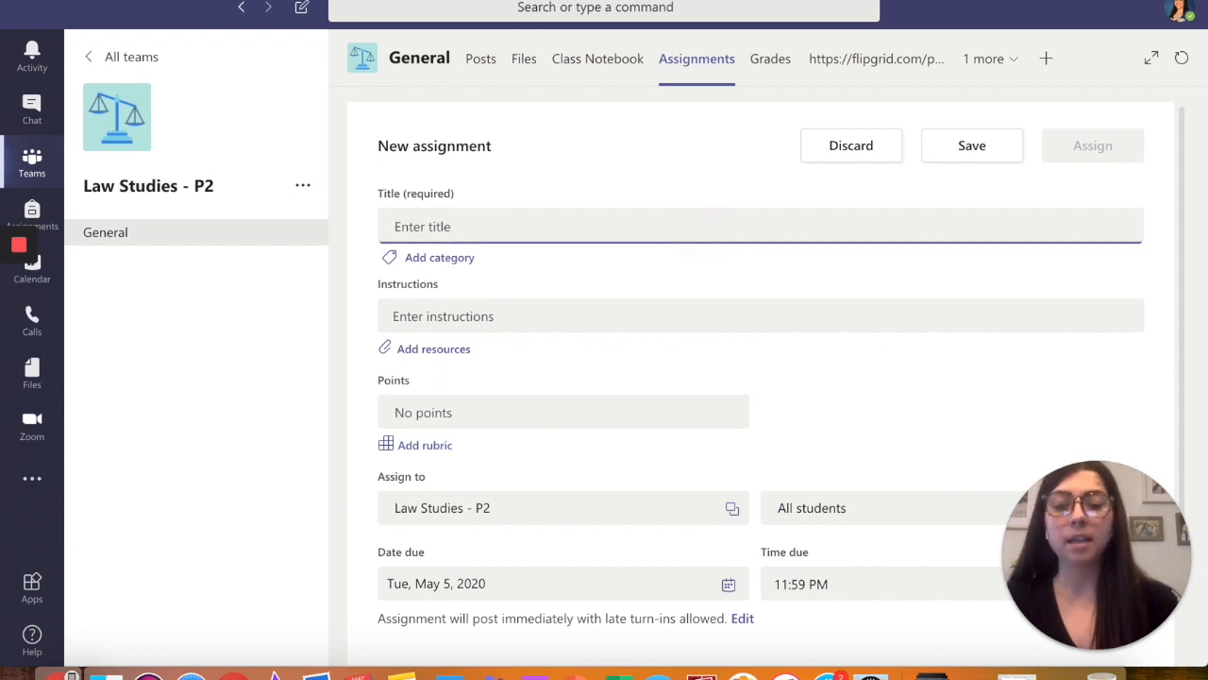
pyautogui.write('New Assignment')
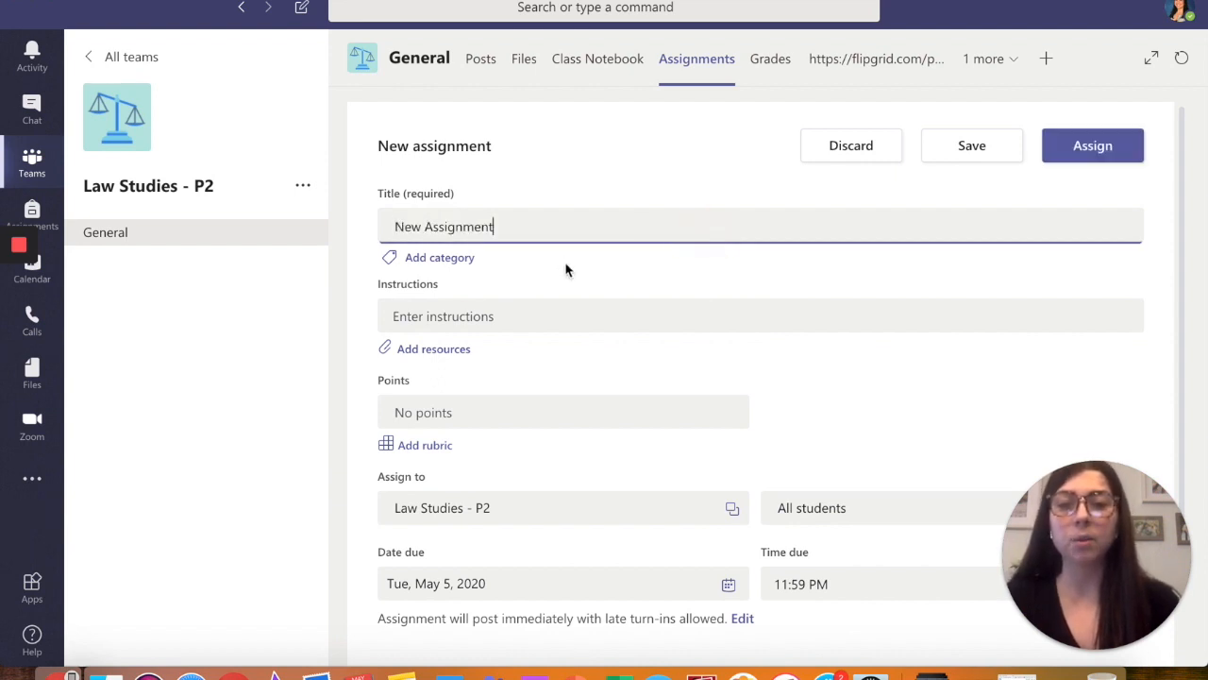
# Enter the assignment instructions "Write a 5 sentence paragraph about your experience in quarantine."
pyautogui.click(490, 318)
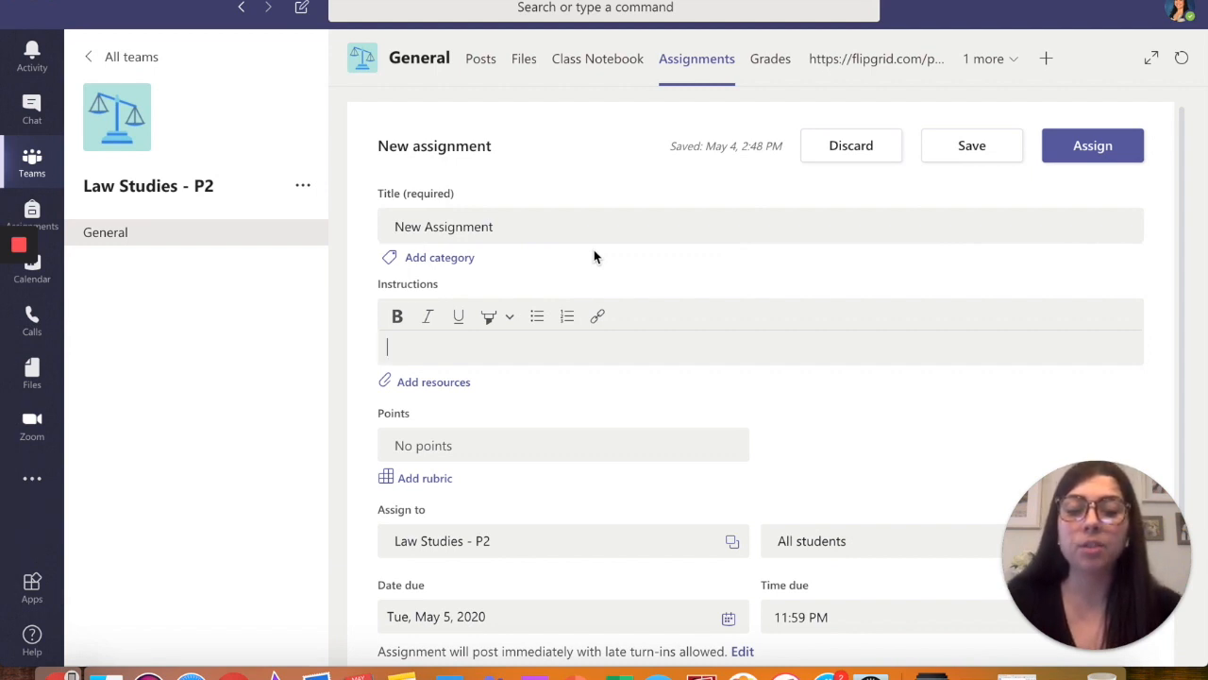
pyautogui.write('Writ')
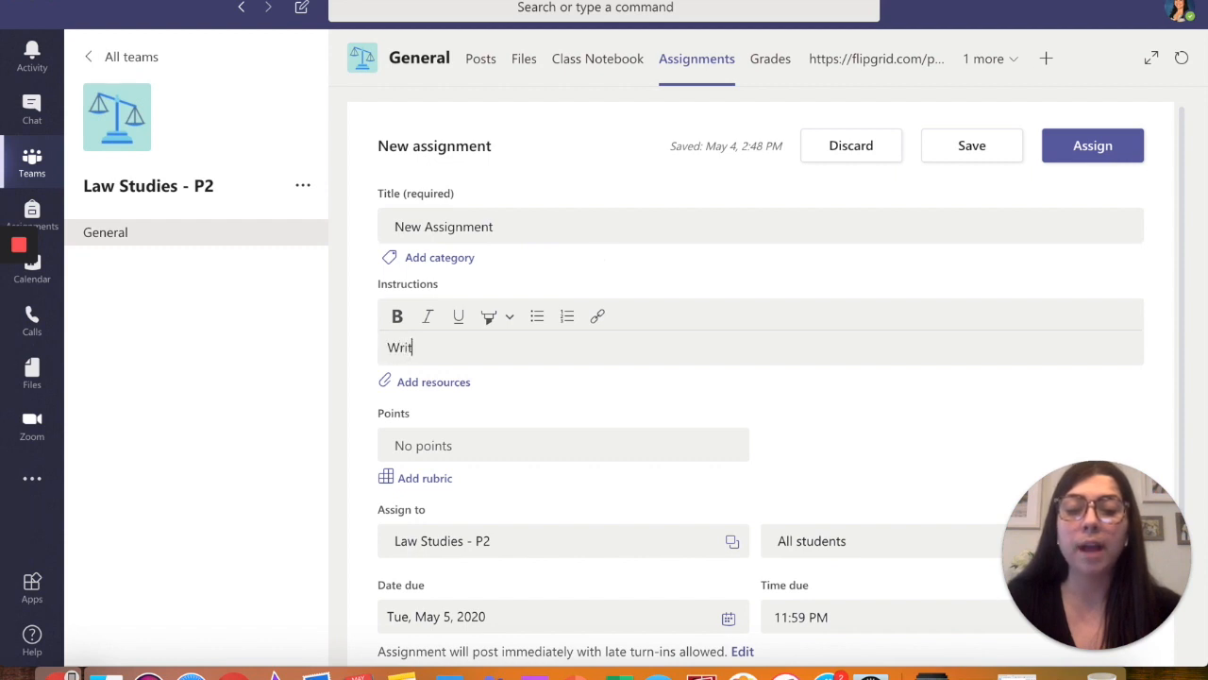
pyautogui.write('e a 5 sente')
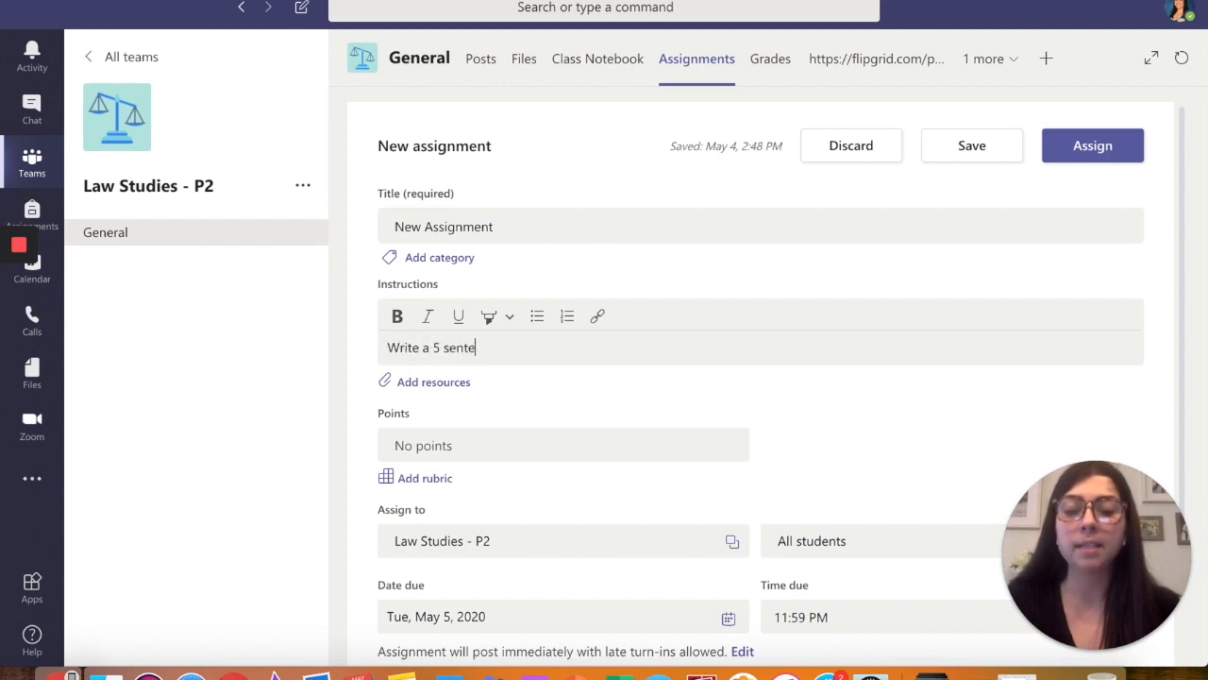
pyautogui.write('nce paragrap')
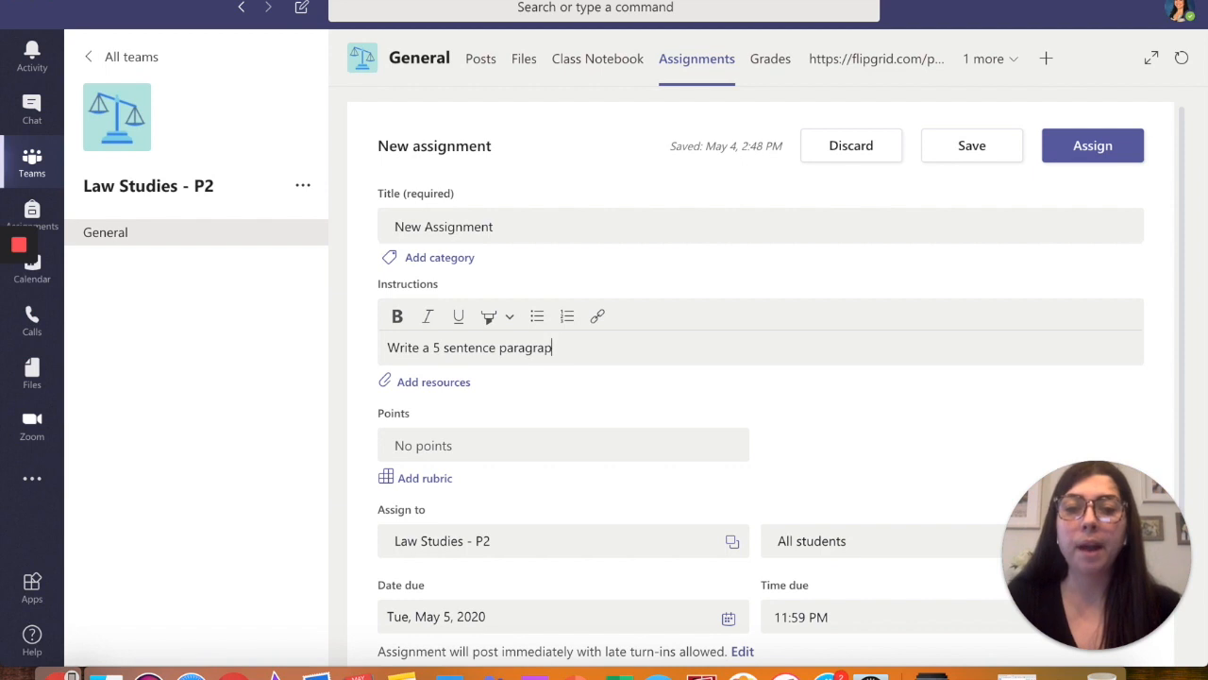
pyautogui.write('h about ')
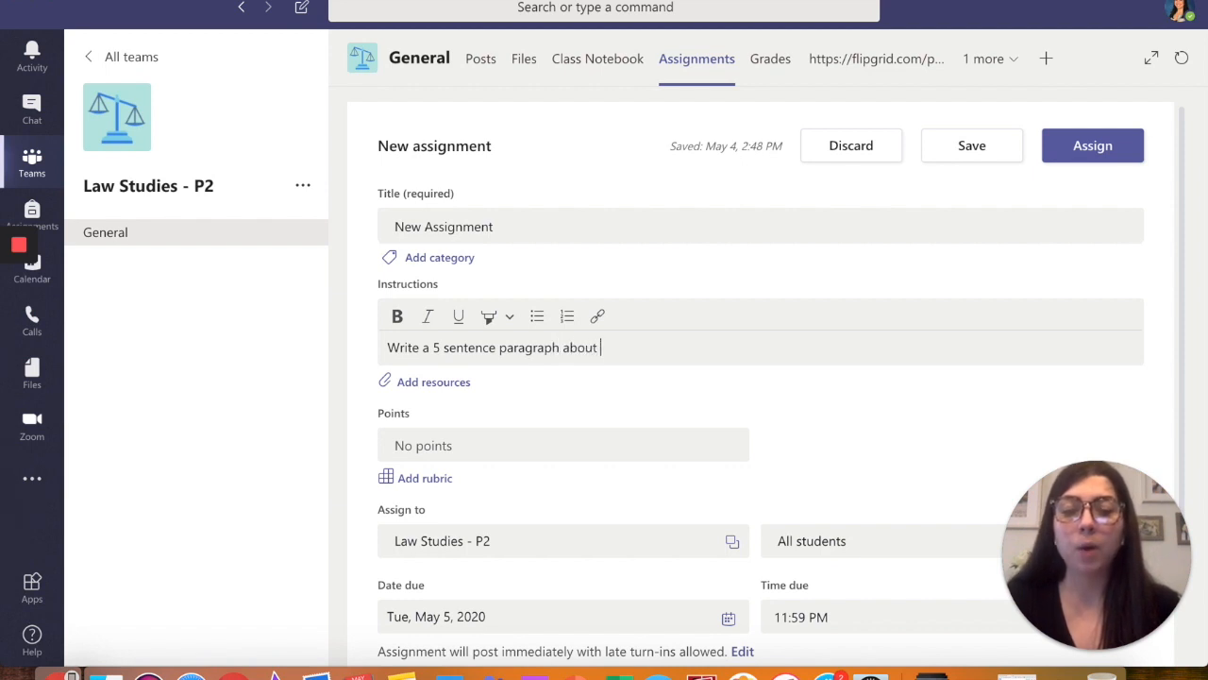
pyautogui.write('your ex')
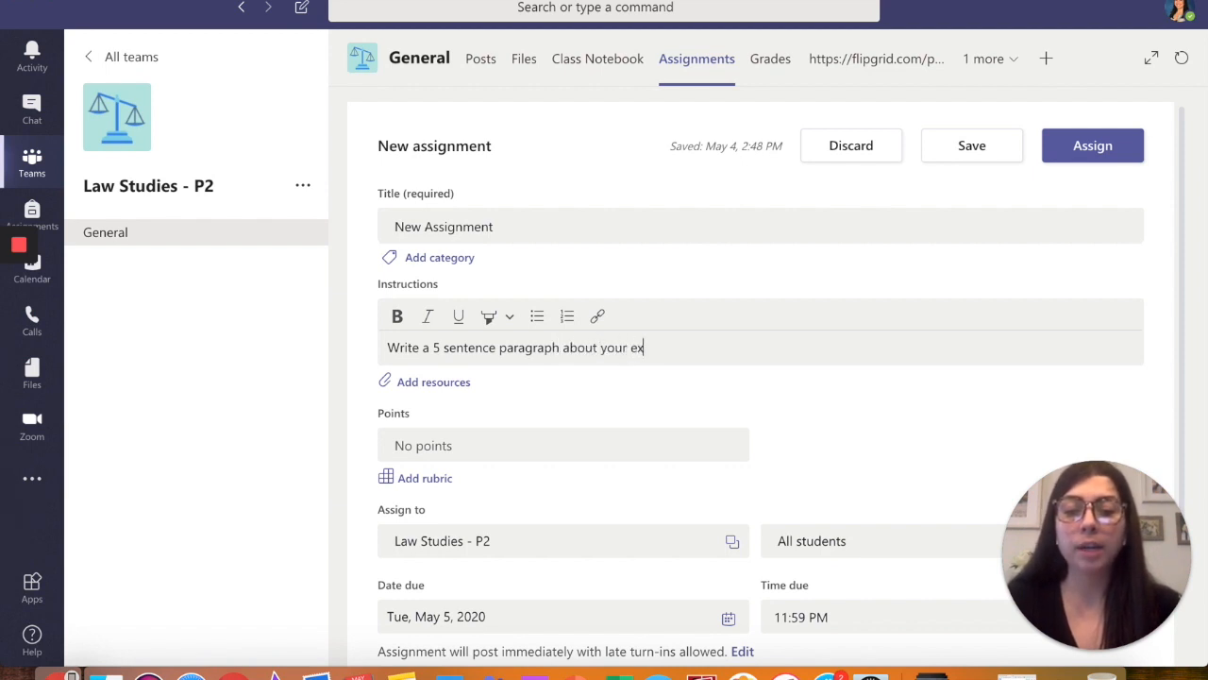
pyautogui.write('perience in qu')
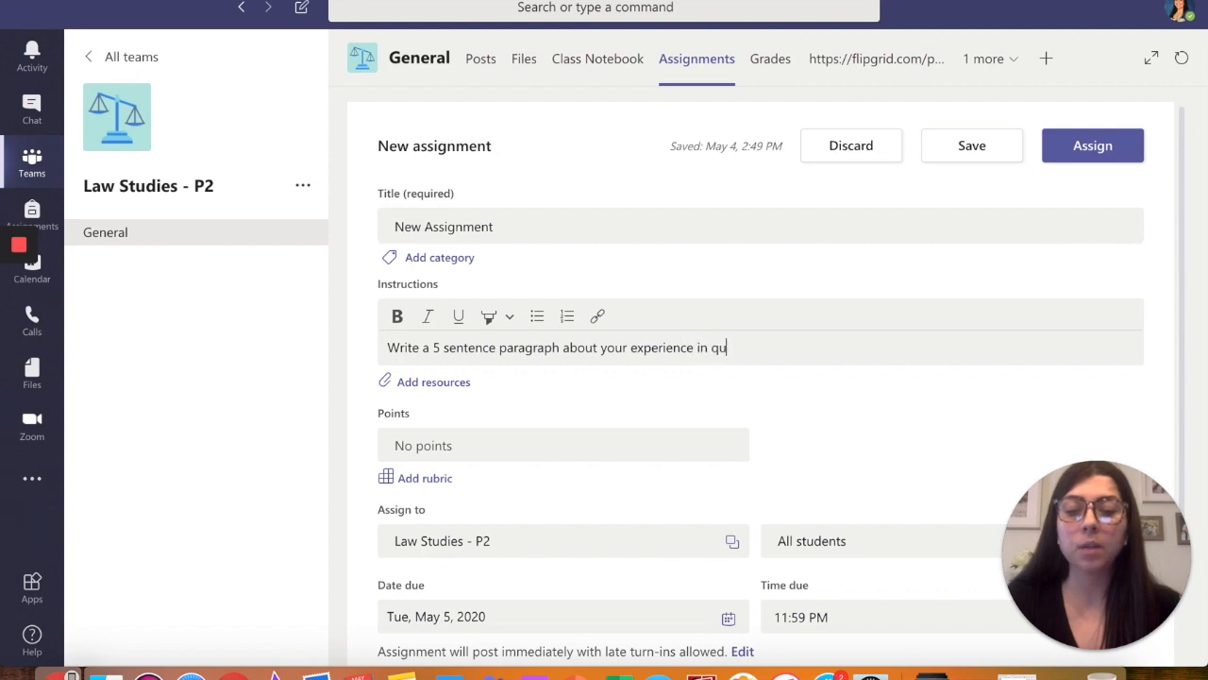
pyautogui.write('arantine.')
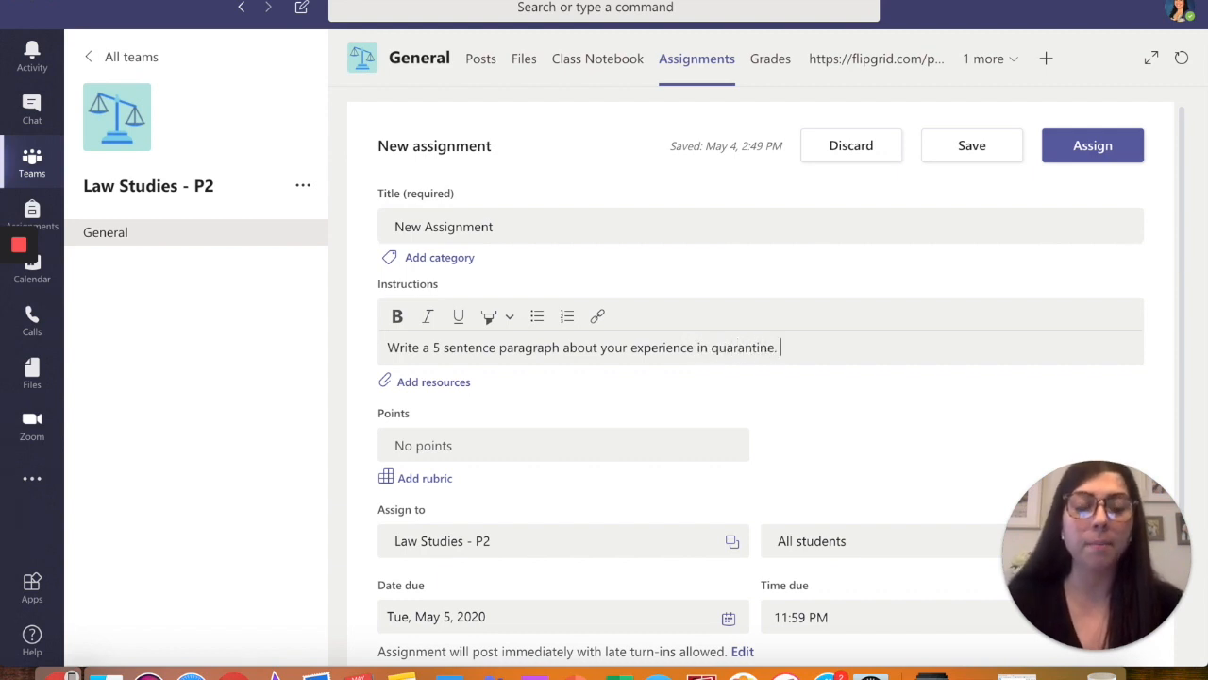
# Add eight blank lines below the instructions sentence and remove them again
pyautogui.press('Return')
pyautogui.press('Return')
pyautogui.press('Return')
pyautogui.press('Return')
pyautogui.press('Return')
pyautogui.press('Return')
pyautogui.press('Return')
pyautogui.press('Return')
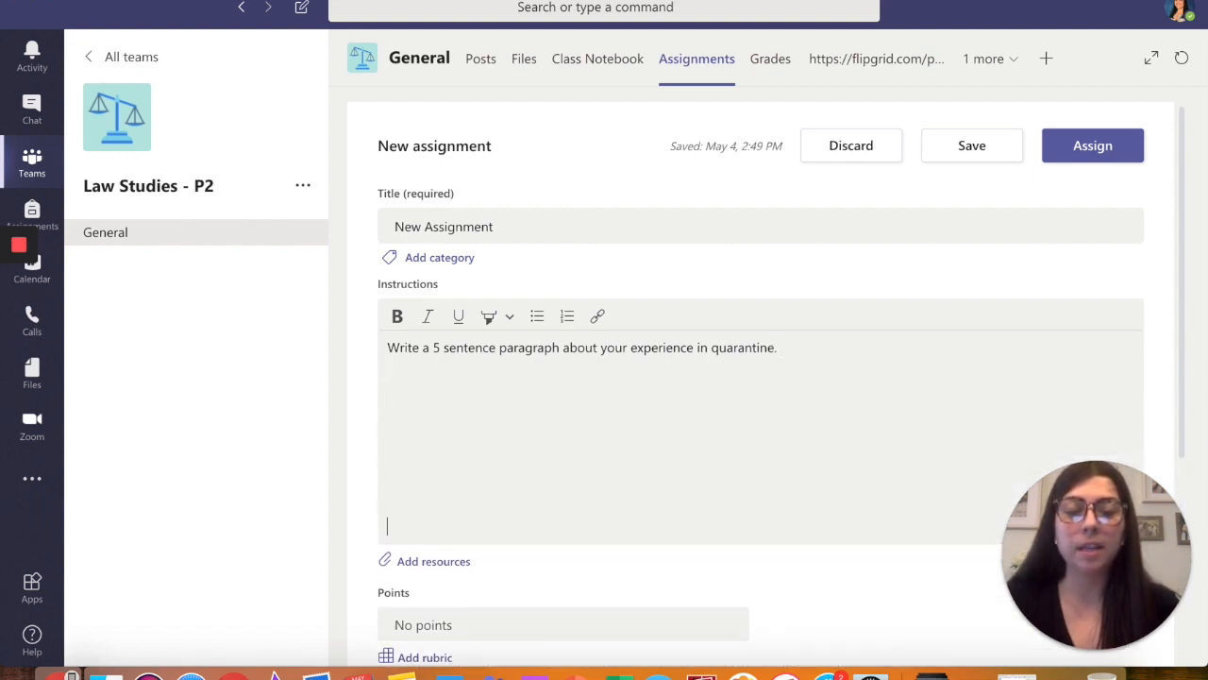
pyautogui.press('BackSpace')
pyautogui.press('BackSpace')
pyautogui.press('BackSpace')
pyautogui.press('BackSpace')
pyautogui.press('BackSpace')
pyautogui.press('BackSpace')
pyautogui.press('BackSpace')
pyautogui.press('BackSpace')
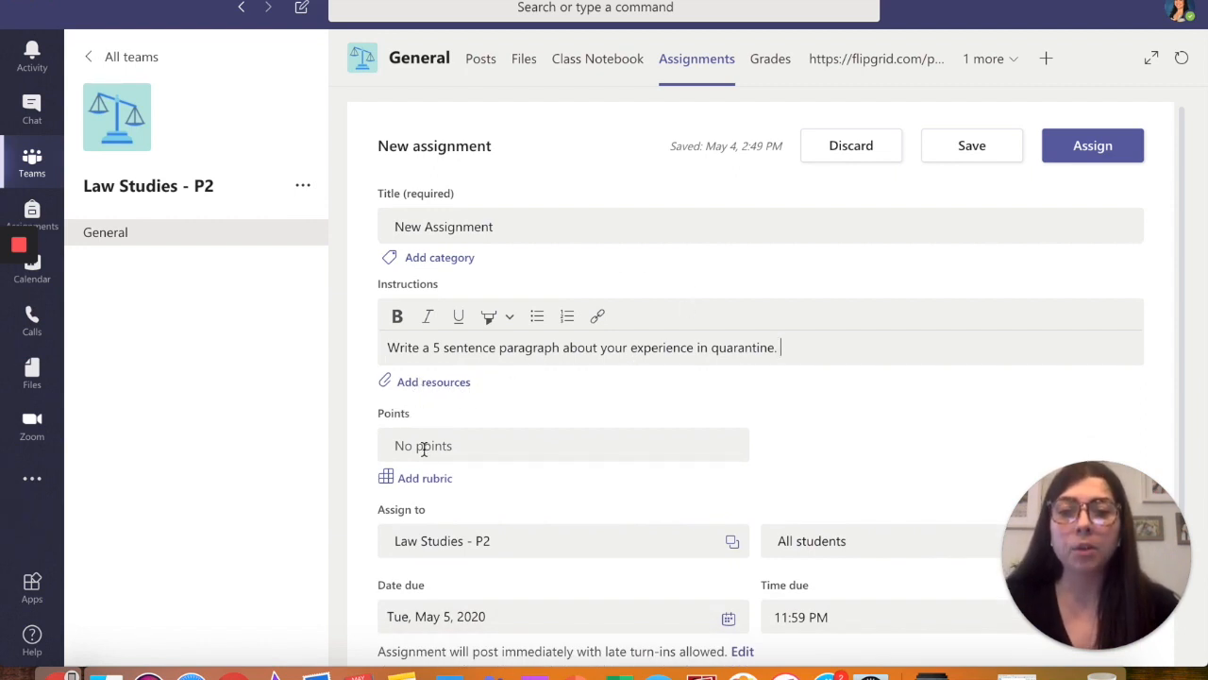
pyautogui.scroll(-1, 485, 477)
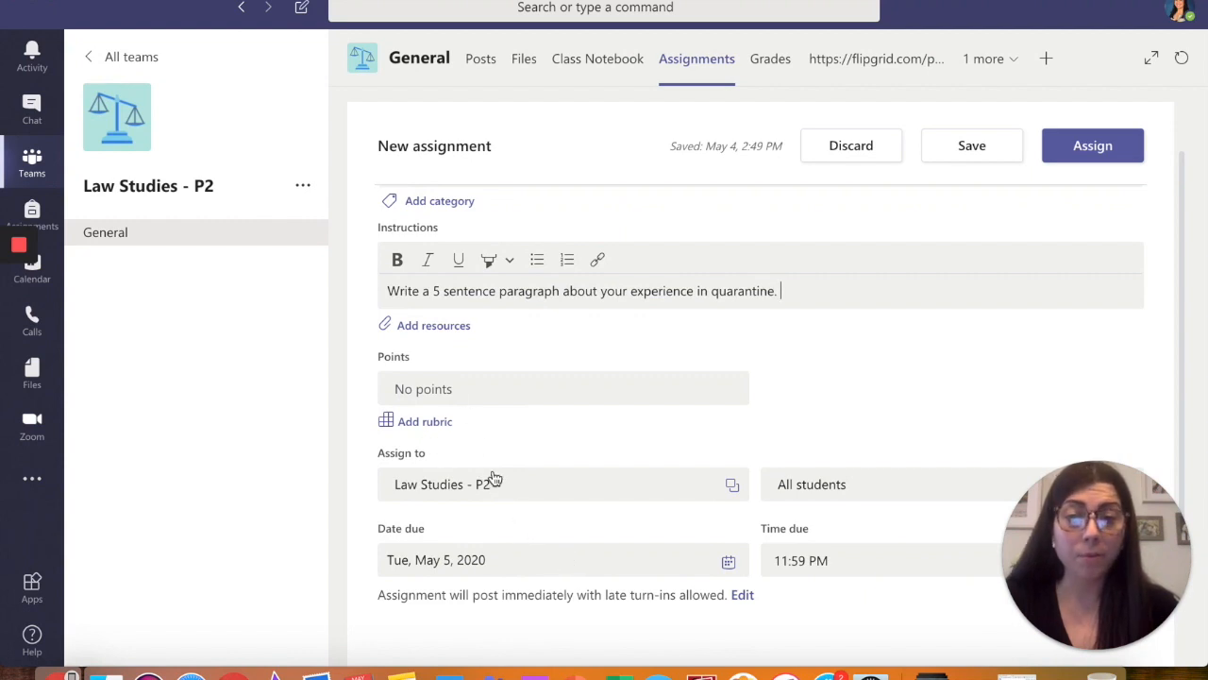
# Set the assignment's points to 4
pyautogui.click(418, 398)
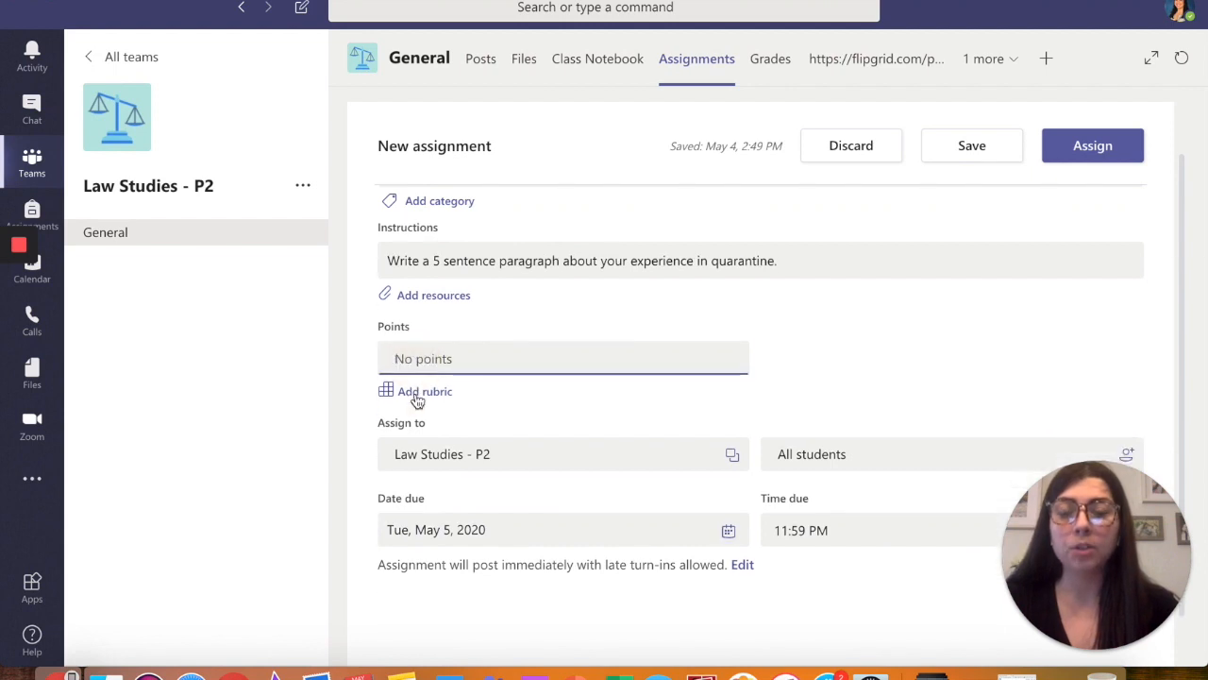
pyautogui.write('4')
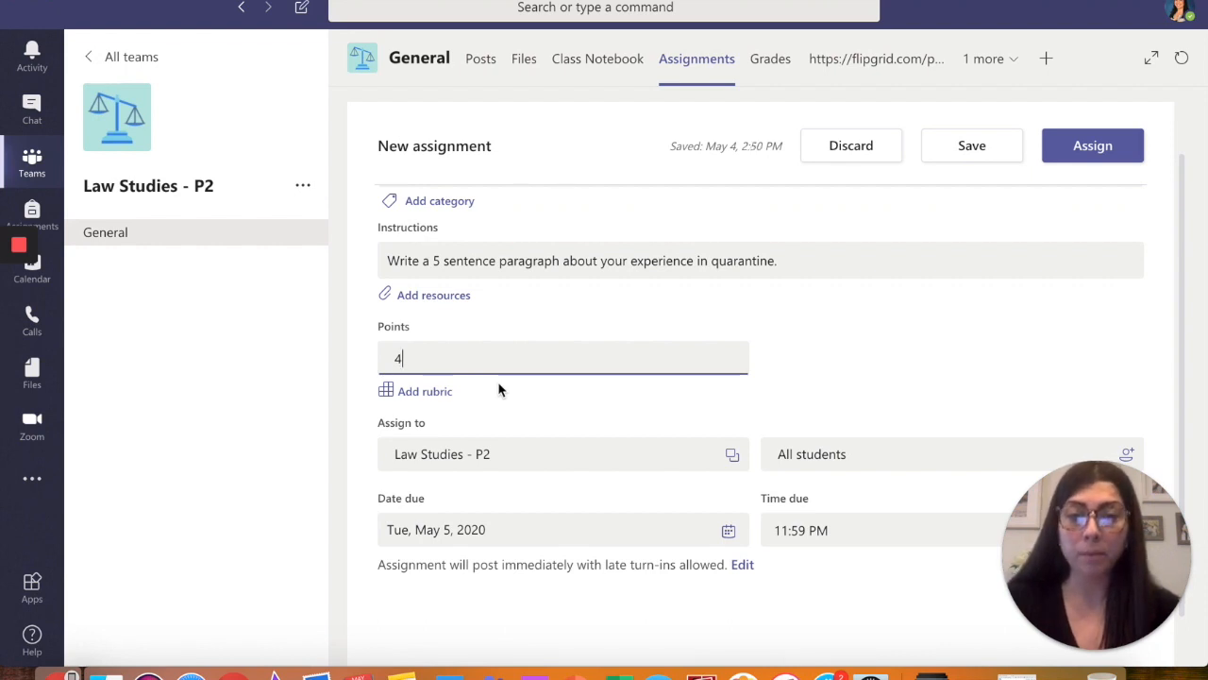
# Open a blank new rubric for the assignment, view its grading criteria from Excellent to Poor, and cancel it
pyautogui.click(437, 397)
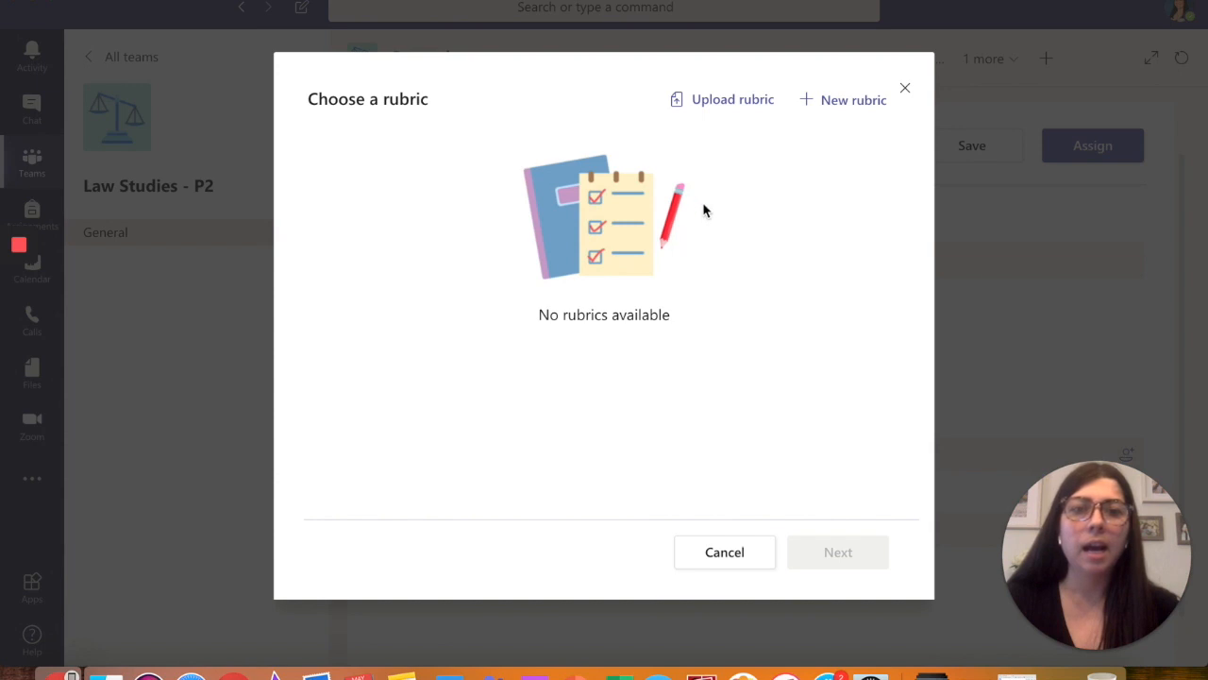
pyautogui.click(829, 99)
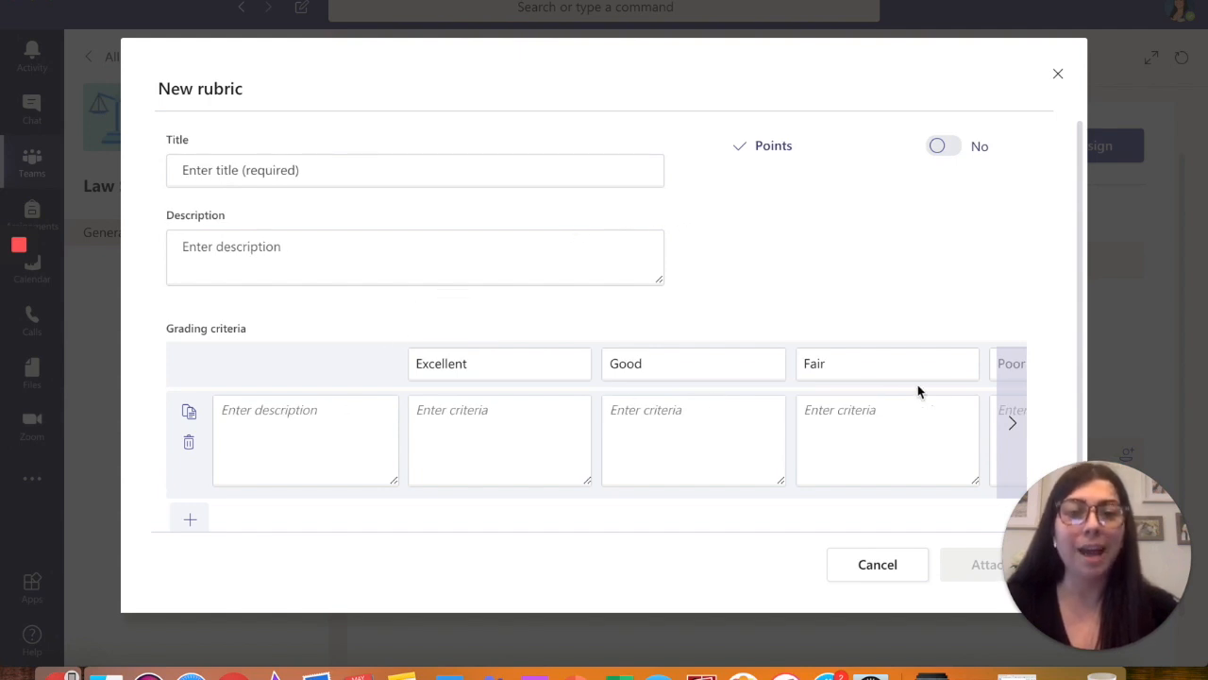
pyautogui.click(1019, 407)
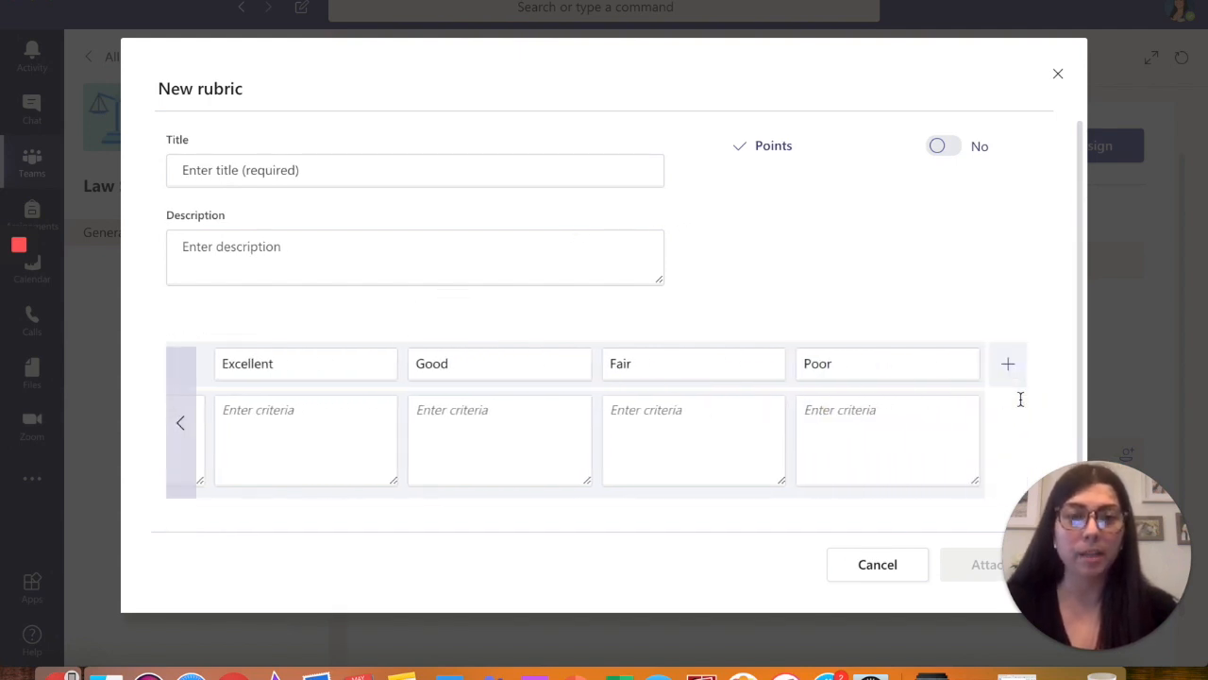
pyautogui.click(180, 416)
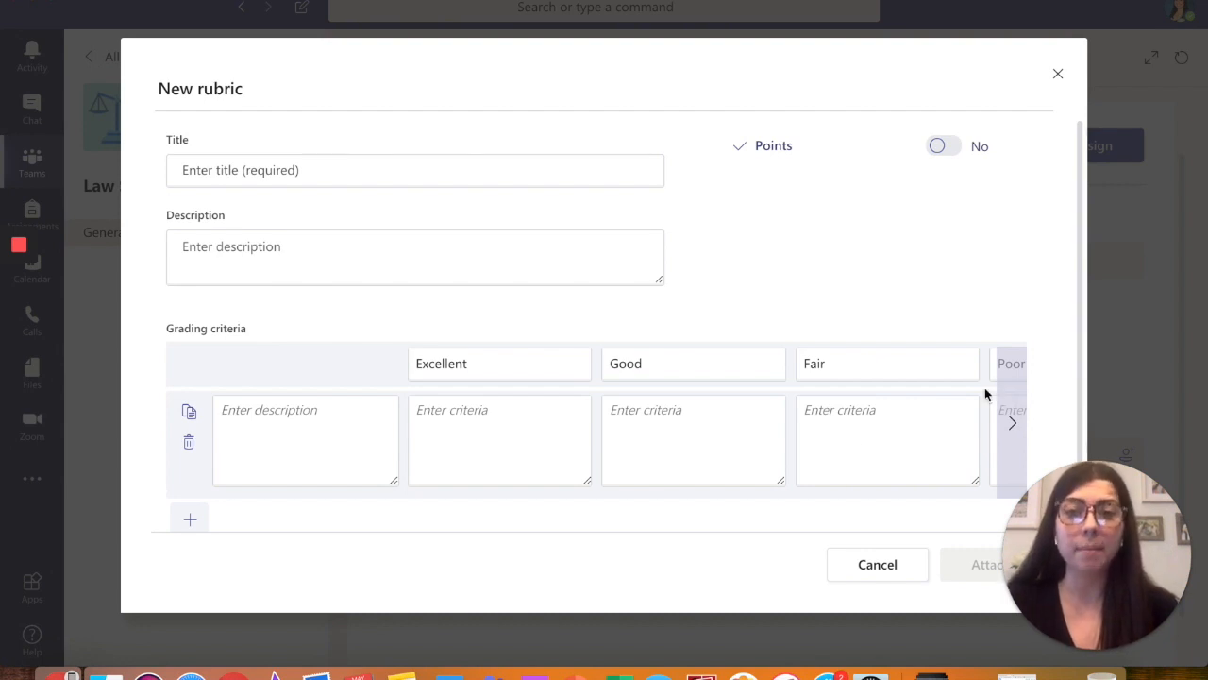
pyautogui.click(879, 563)
pyautogui.click(882, 567)
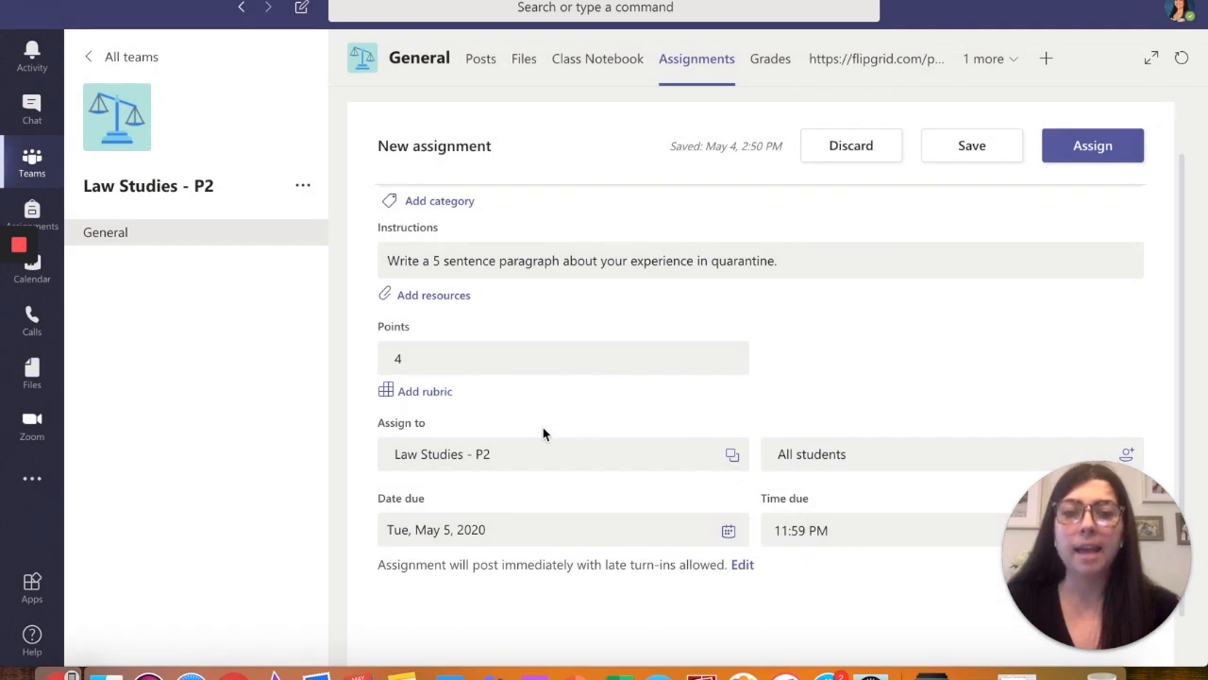
# View the list of other classes the assignment can be given to and close it without choosing one
pyautogui.click(667, 462)
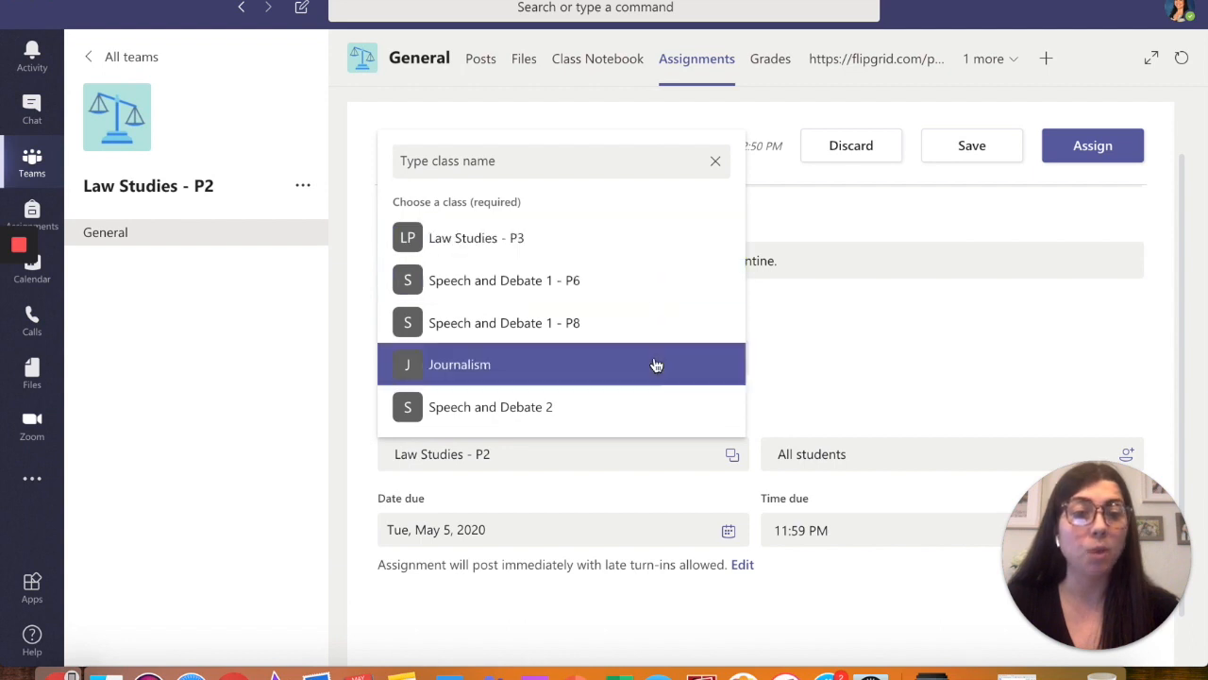
pyautogui.scroll(-1, 663, 405)
pyautogui.click(723, 402)
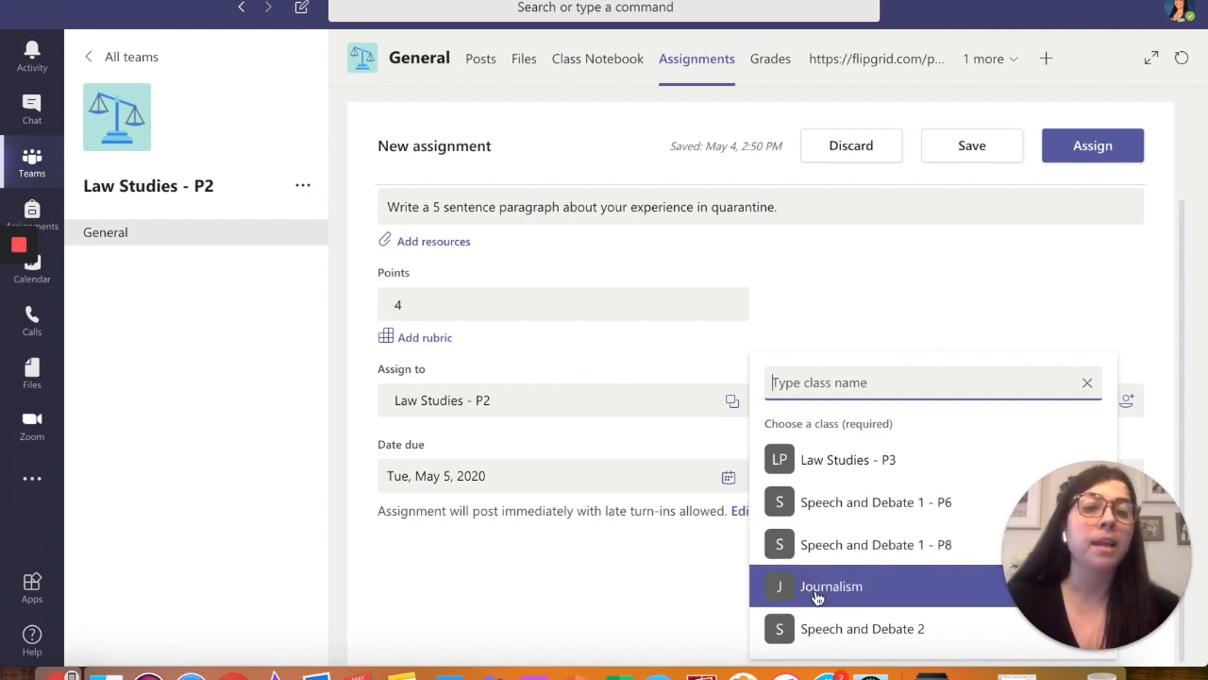
pyautogui.click(832, 314)
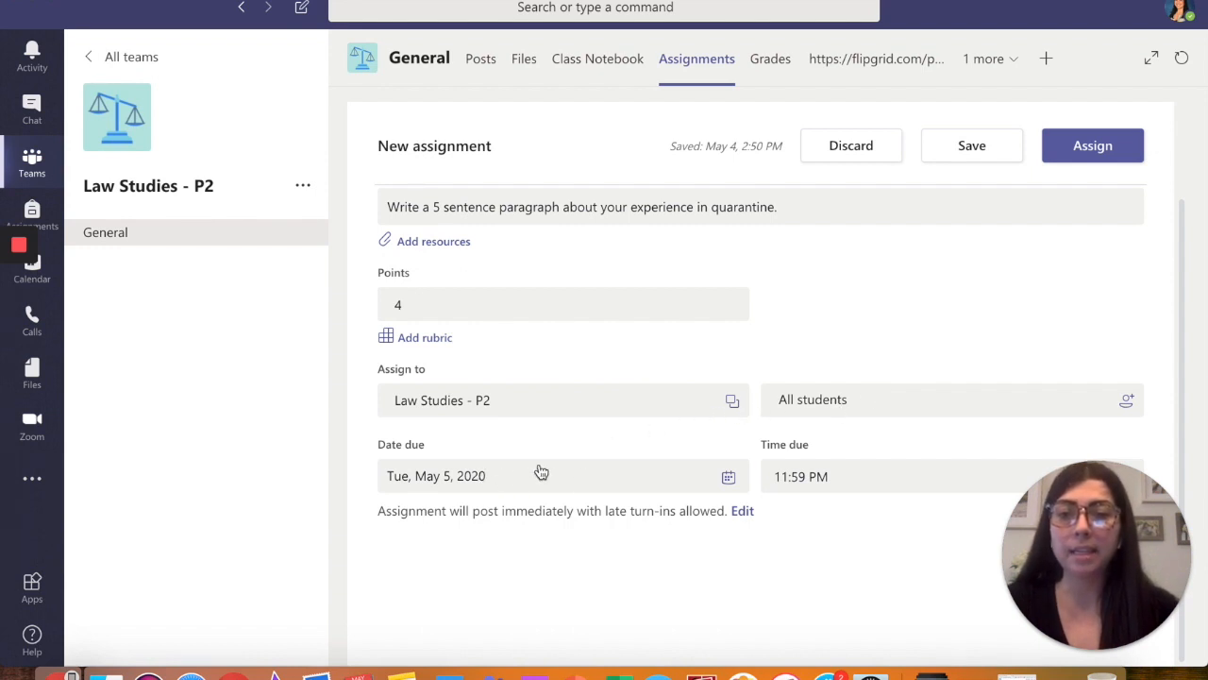
# Set the assignment's due date to Friday, May 8, 2020
pyautogui.click(728, 478)
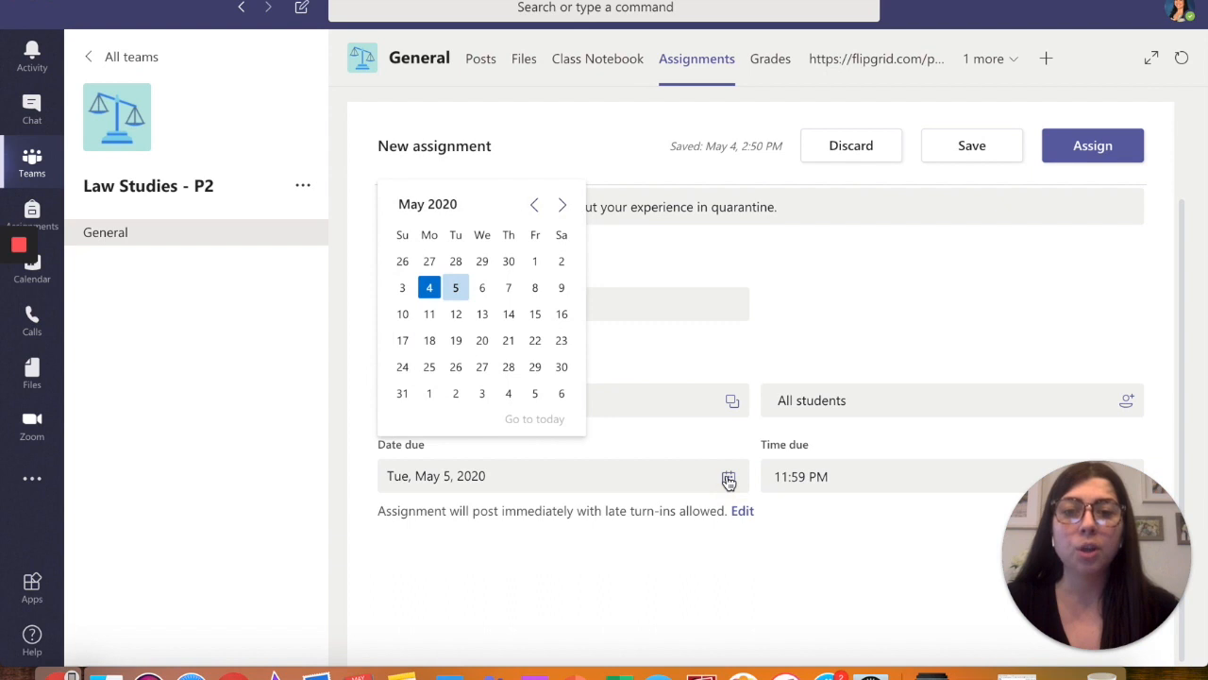
pyautogui.click(535, 288)
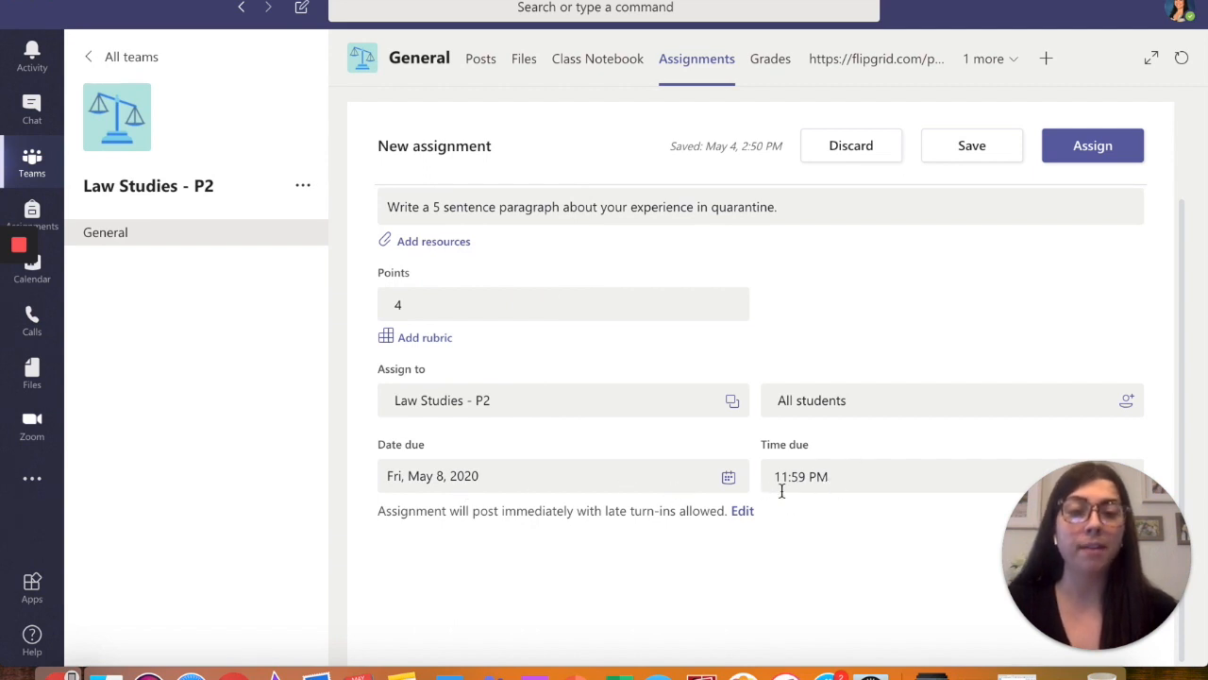
pyautogui.click(730, 479)
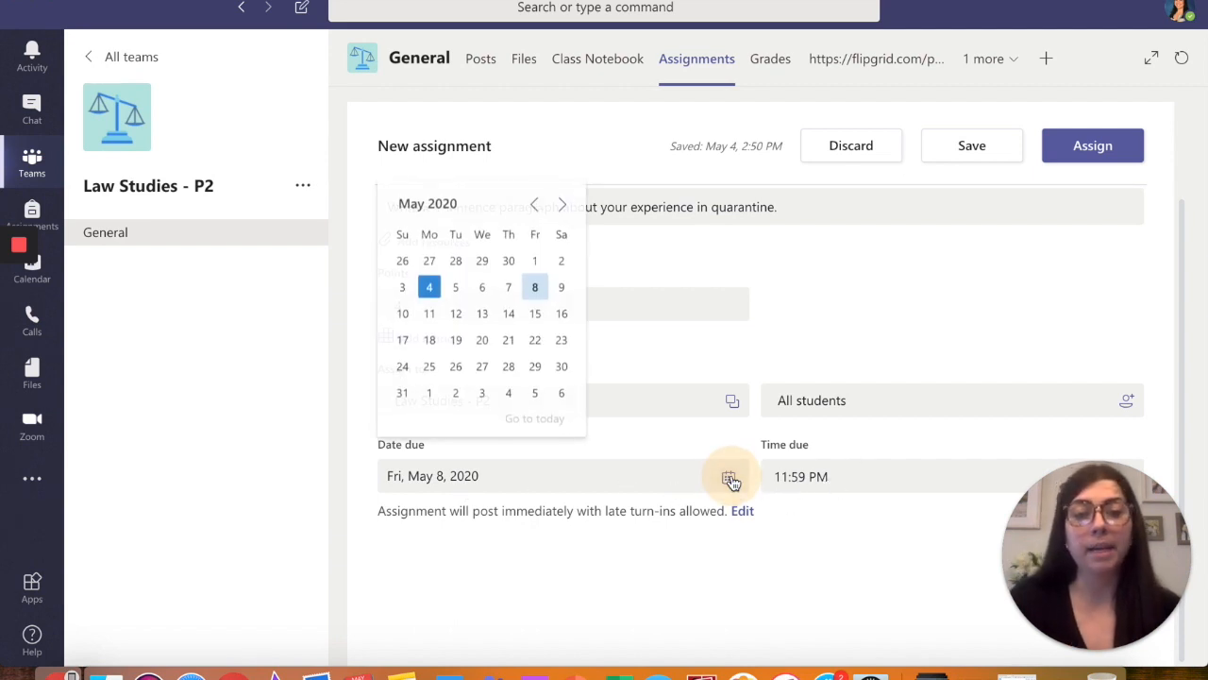
pyautogui.click(858, 353)
# Select and copy the whole instructions sentence of the assignment
pyautogui.scroll(2, 857, 351)
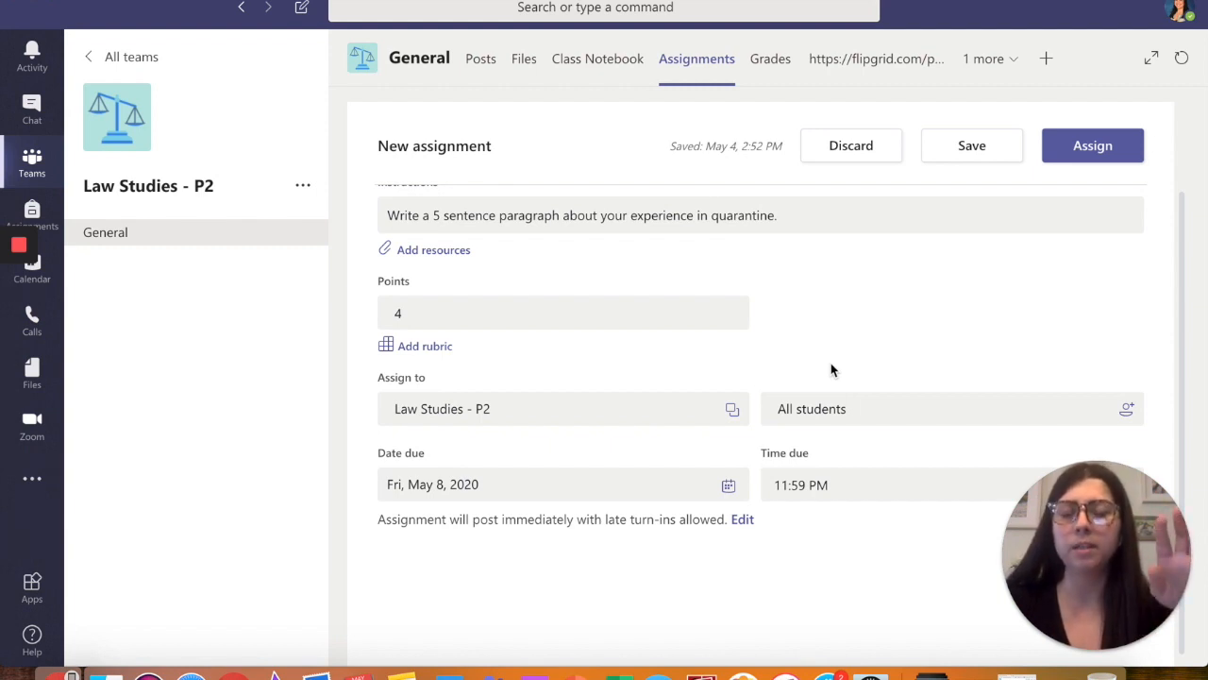
pyautogui.scroll(2, 819, 348)
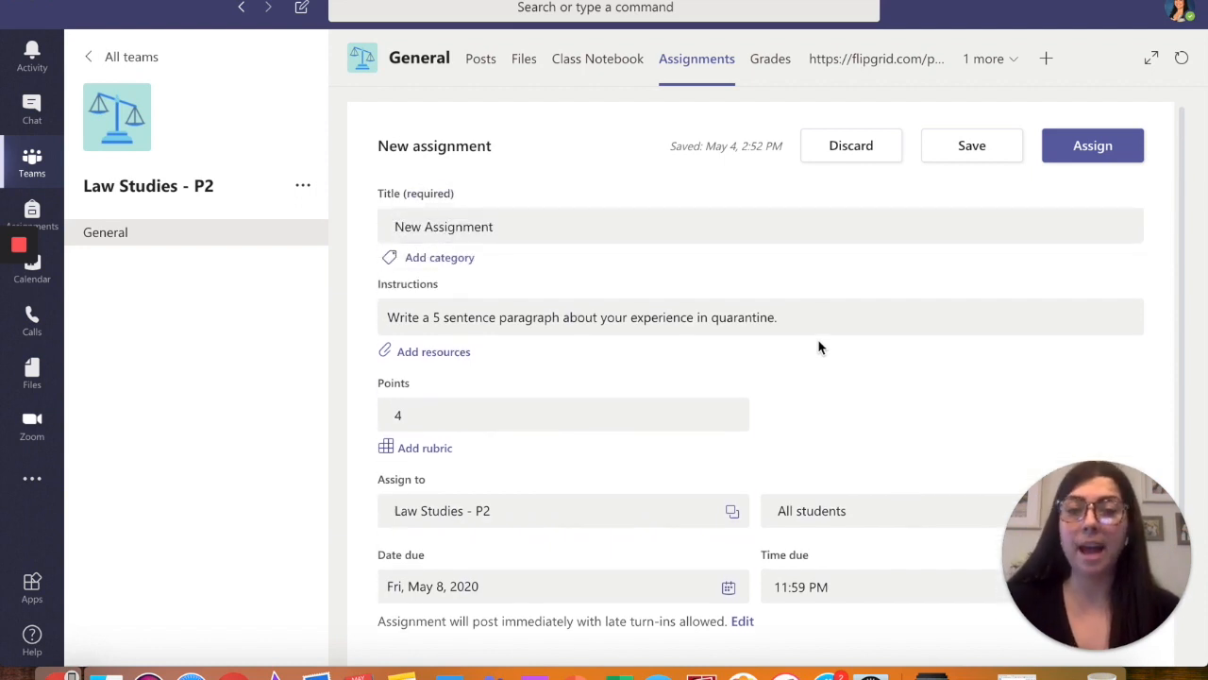
pyautogui.click(683, 321)
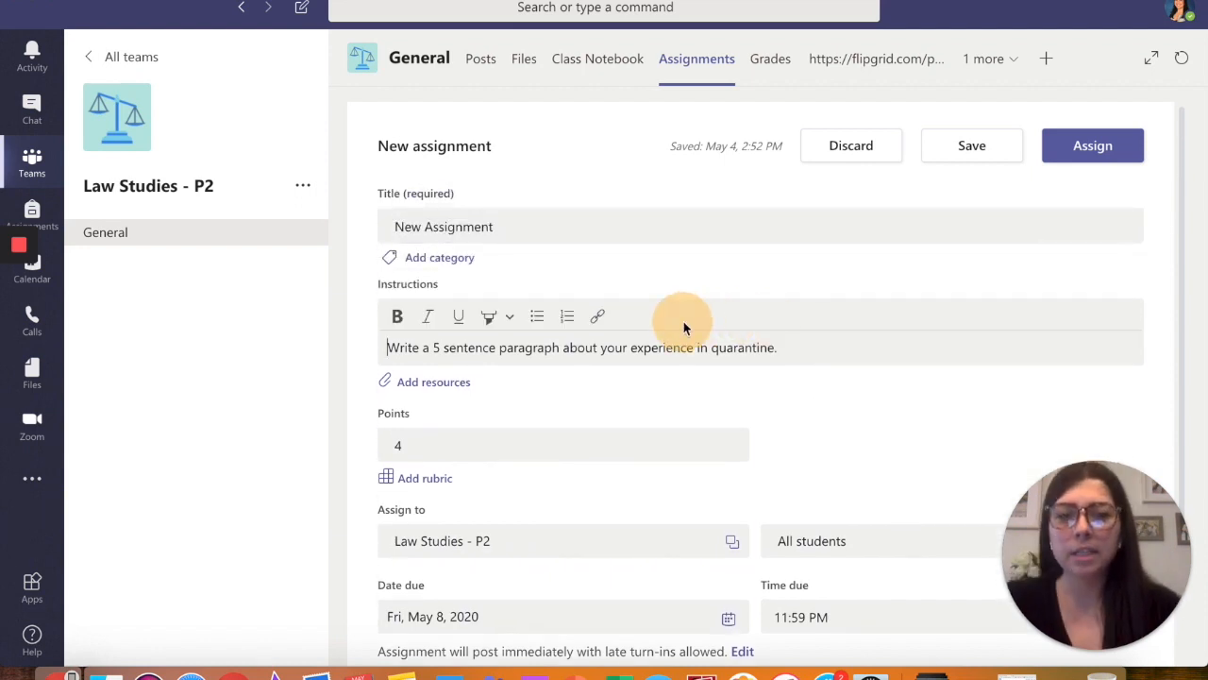
pyautogui.click(782, 348)
pyautogui.moveTo(780, 348); pyautogui.dragTo(392, 351)
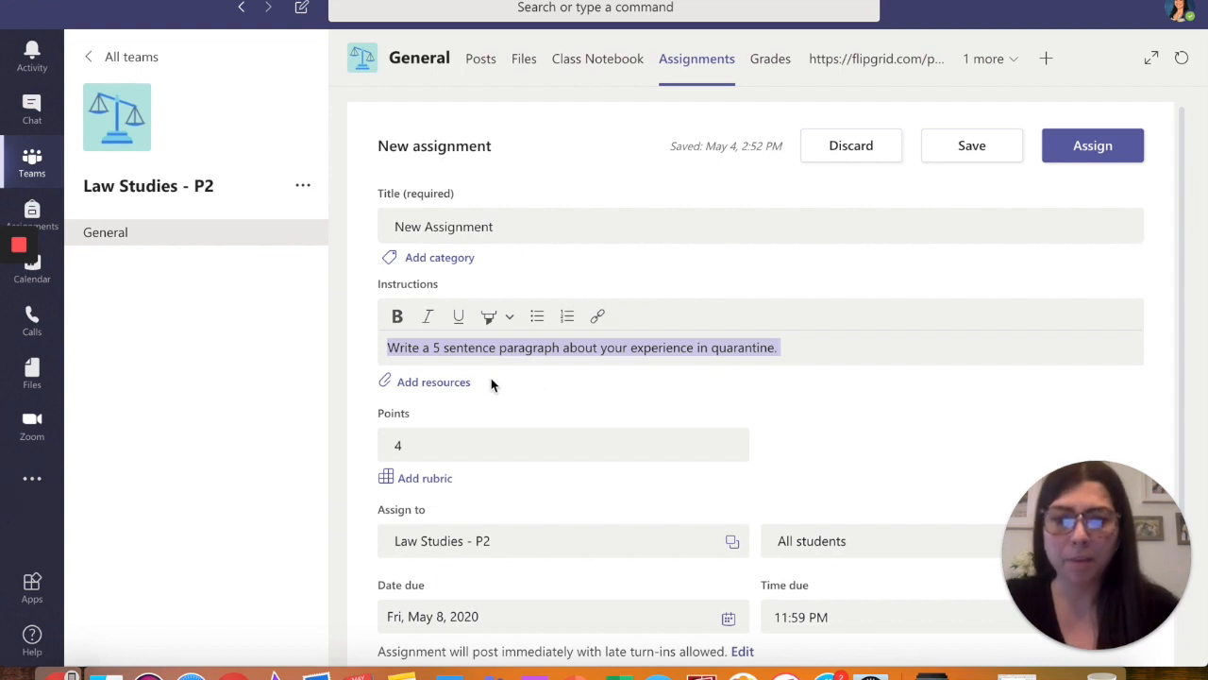
# Attach a new Word document named "5/4 Assignment" to the assignment as a resource
pyautogui.click(426, 384)
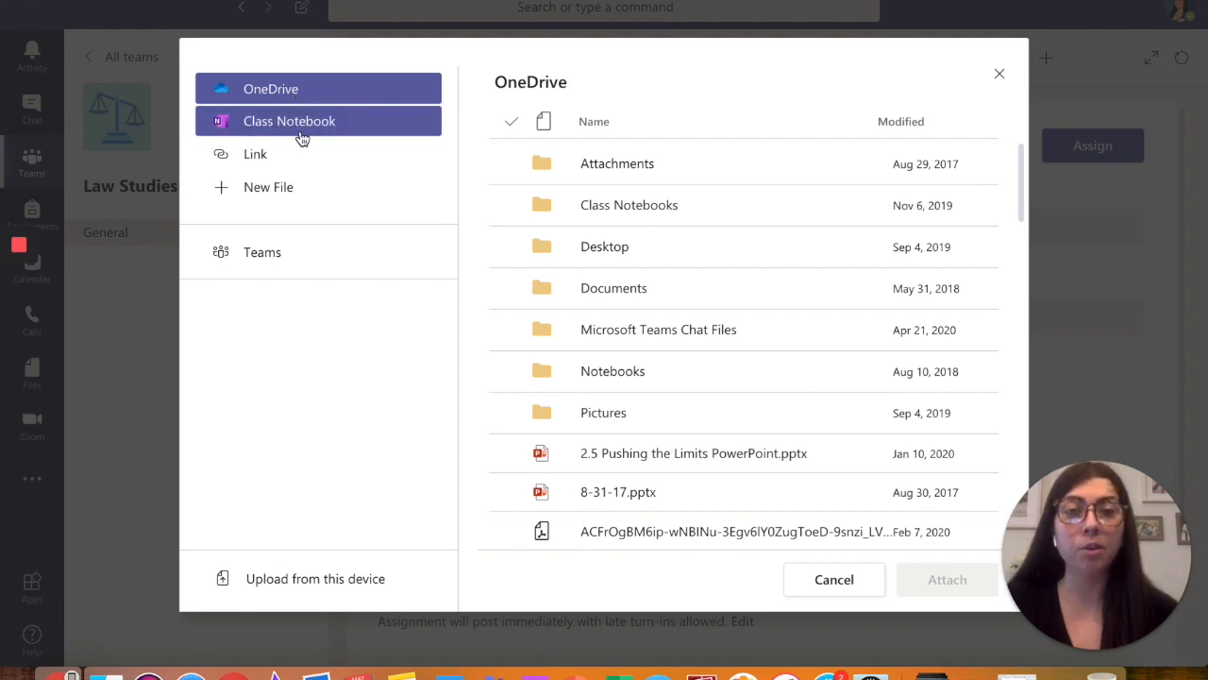
pyautogui.click(272, 154)
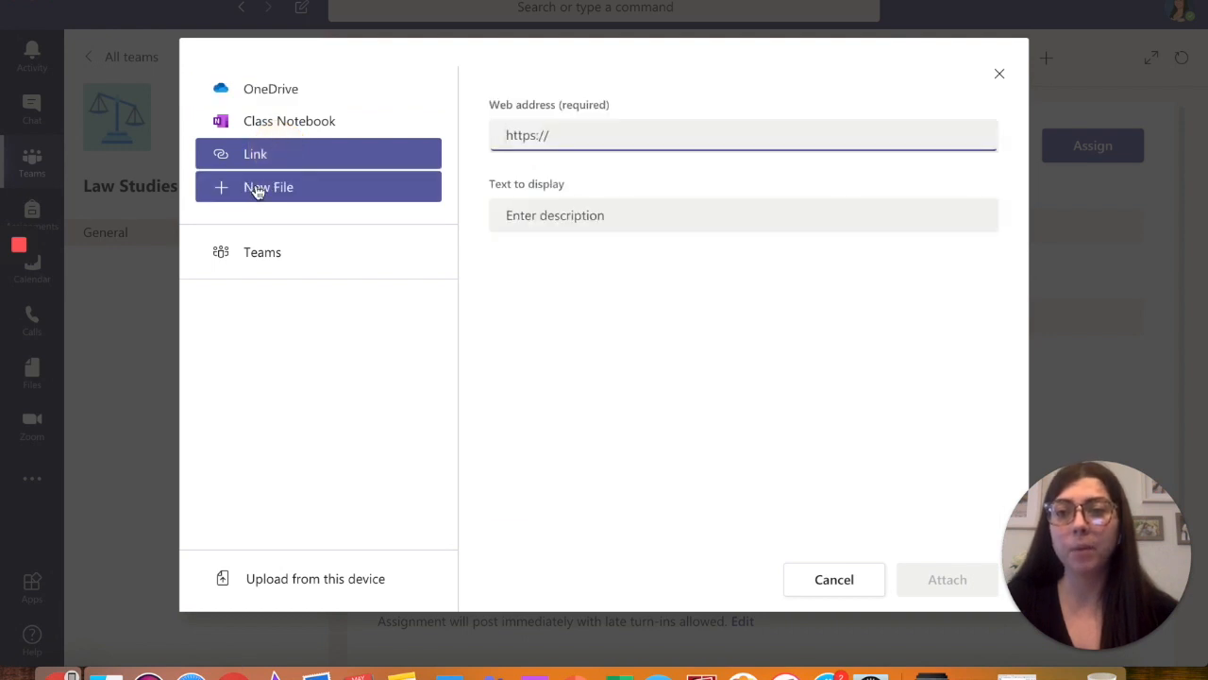
pyautogui.click(257, 190)
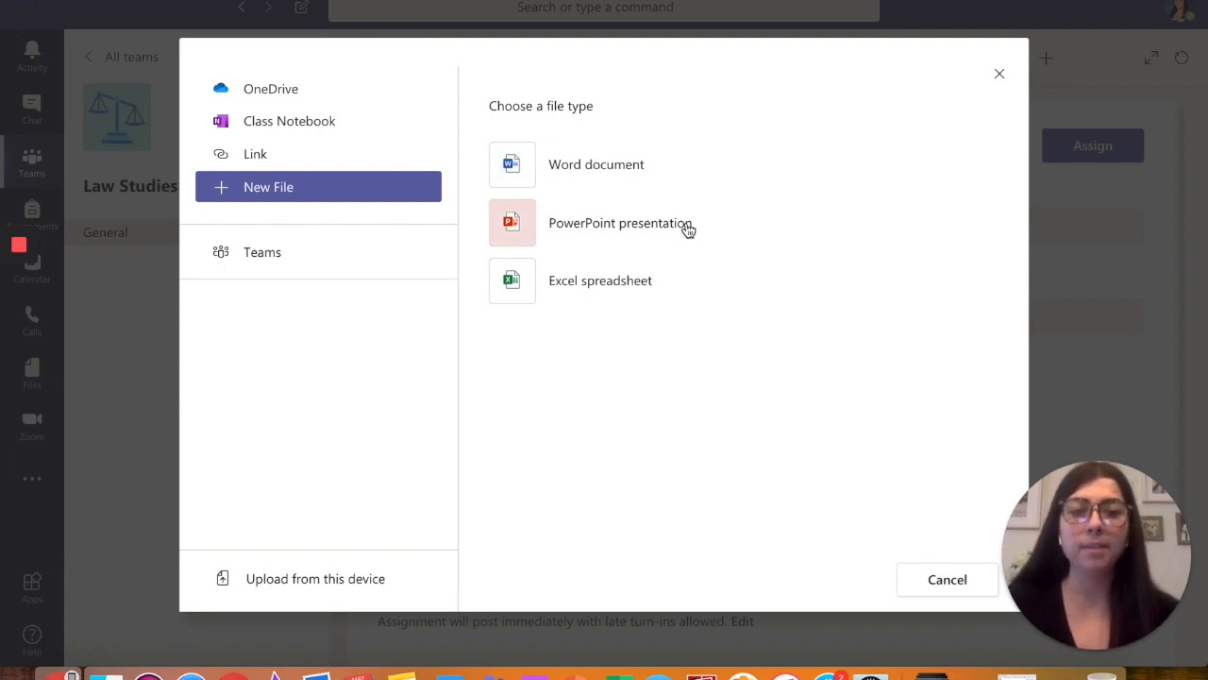
pyautogui.click(597, 173)
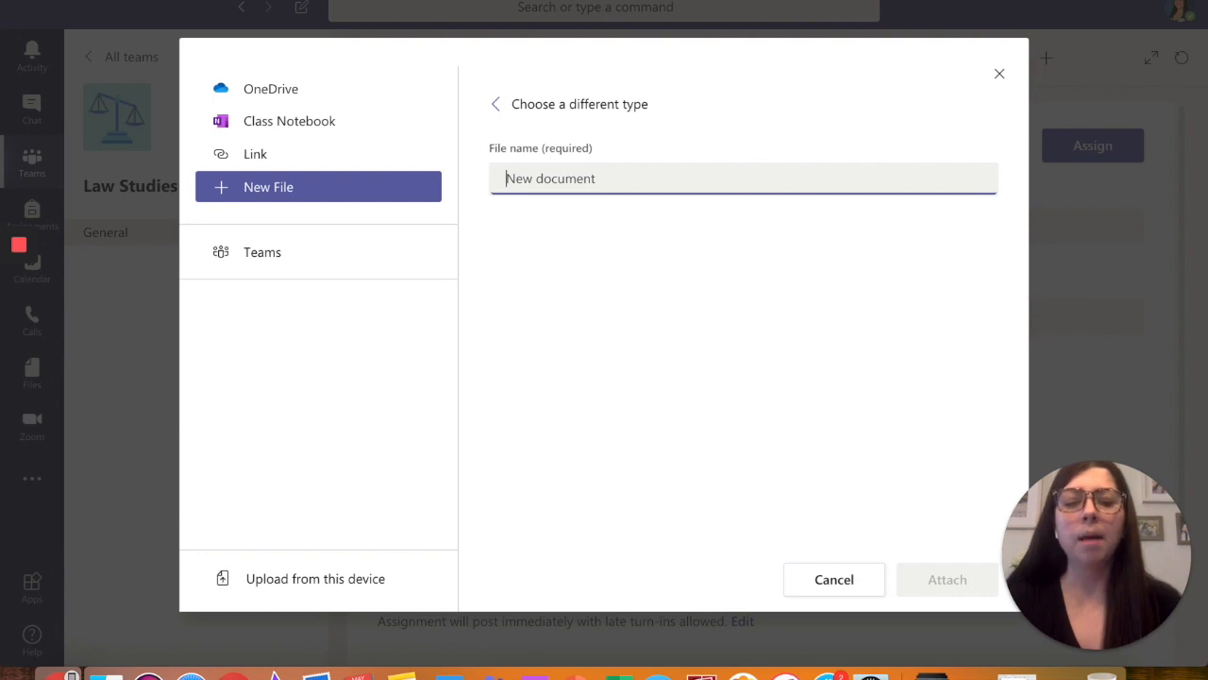
pyautogui.write('5/4')
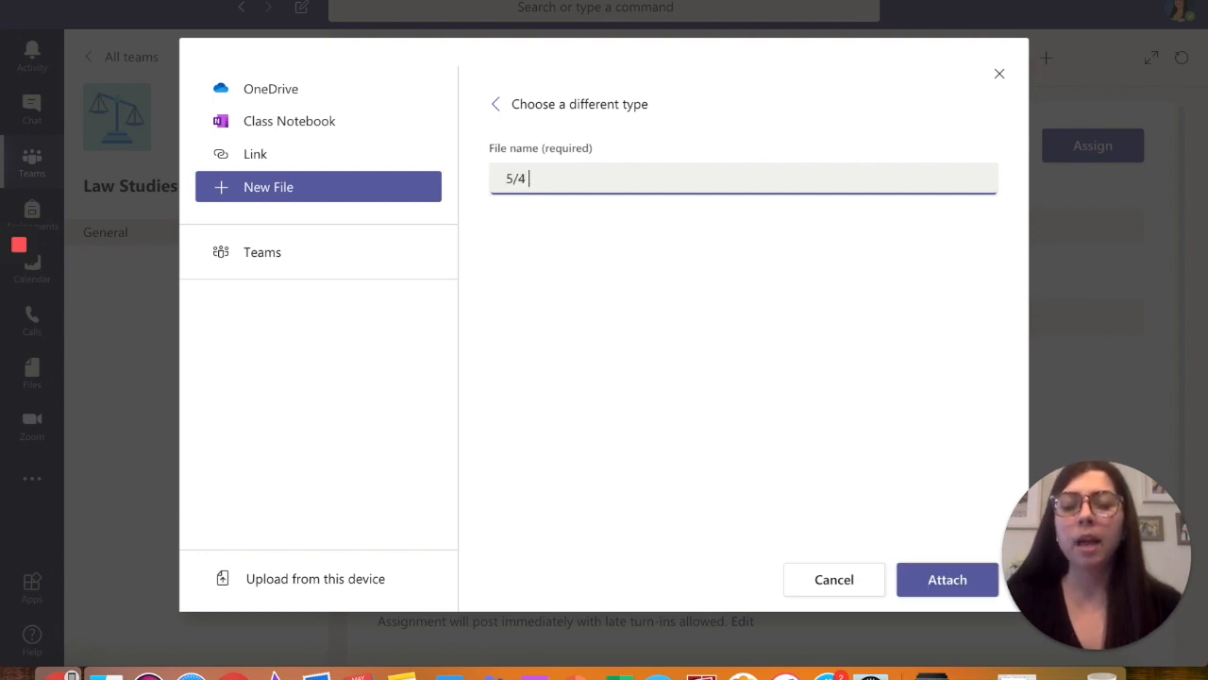
pyautogui.write(' Assignment')
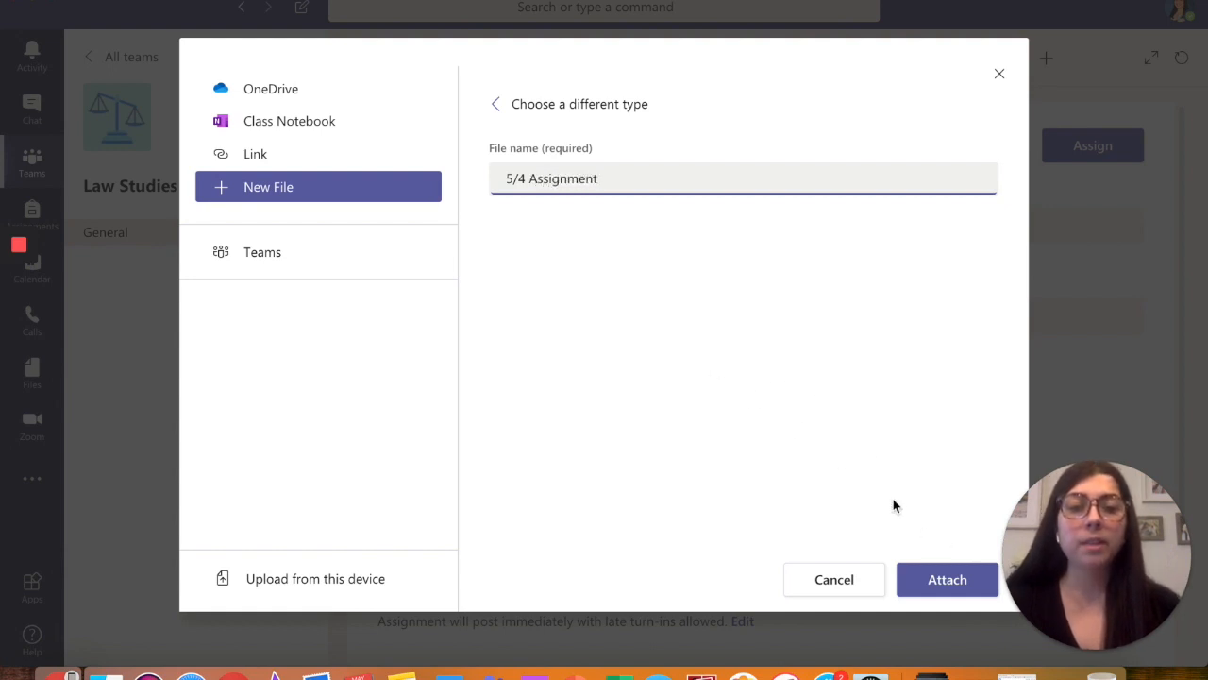
pyautogui.click(942, 585)
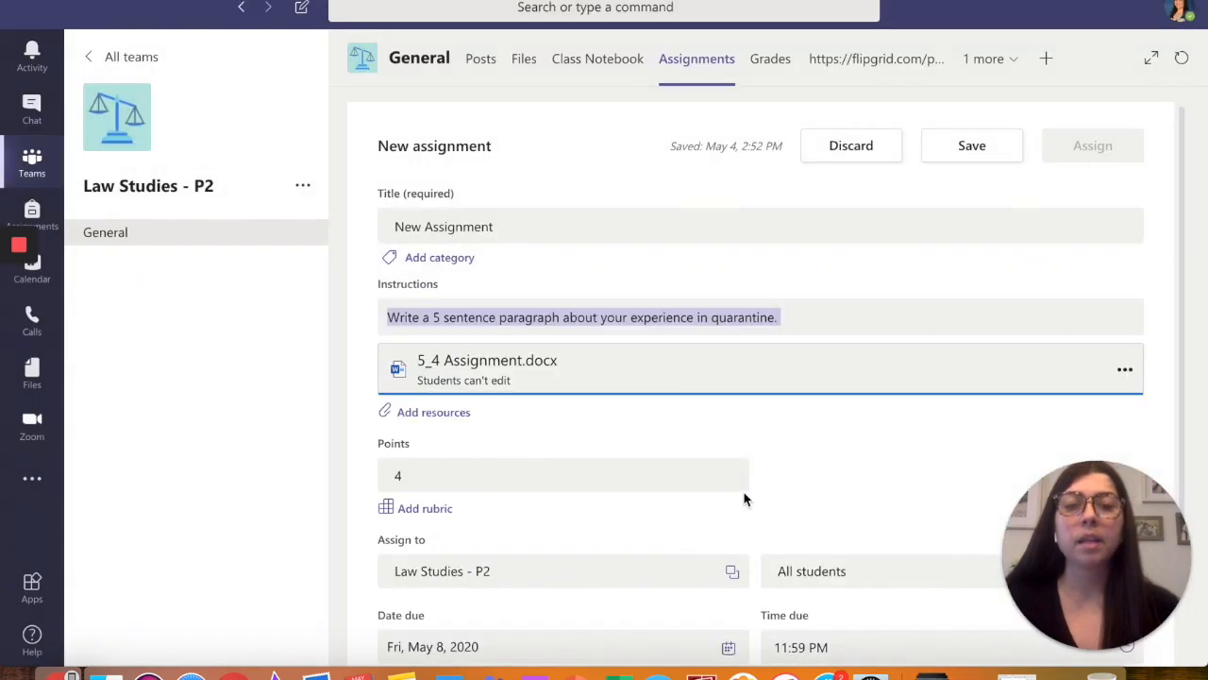
# Set the attached Word document's permission to "Students edit their own copy"
pyautogui.click(795, 324)
pyautogui.scroll(-2, 915, 431)
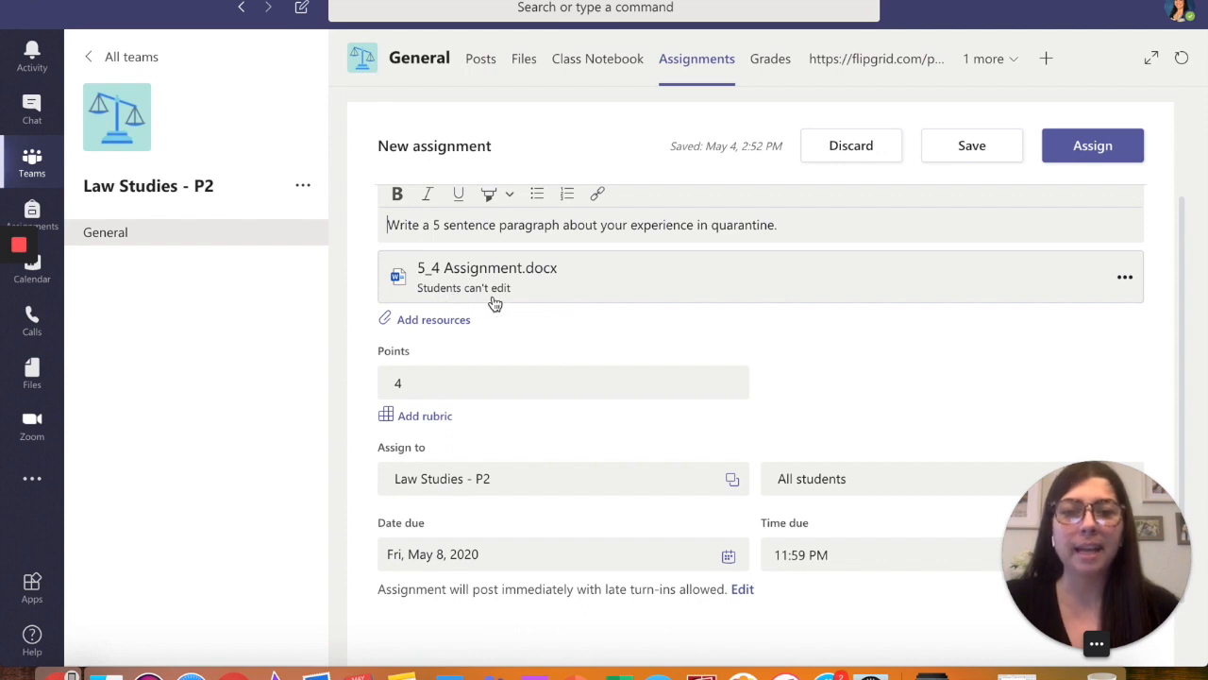
pyautogui.click(1121, 280)
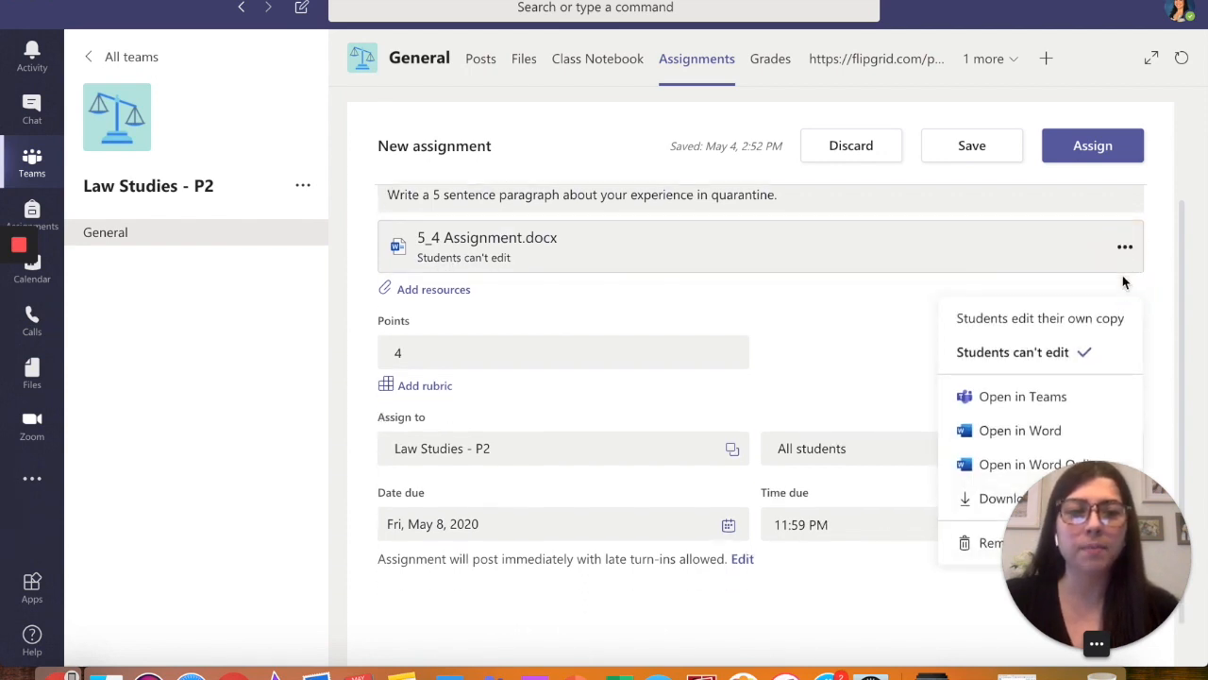
pyautogui.click(1020, 333)
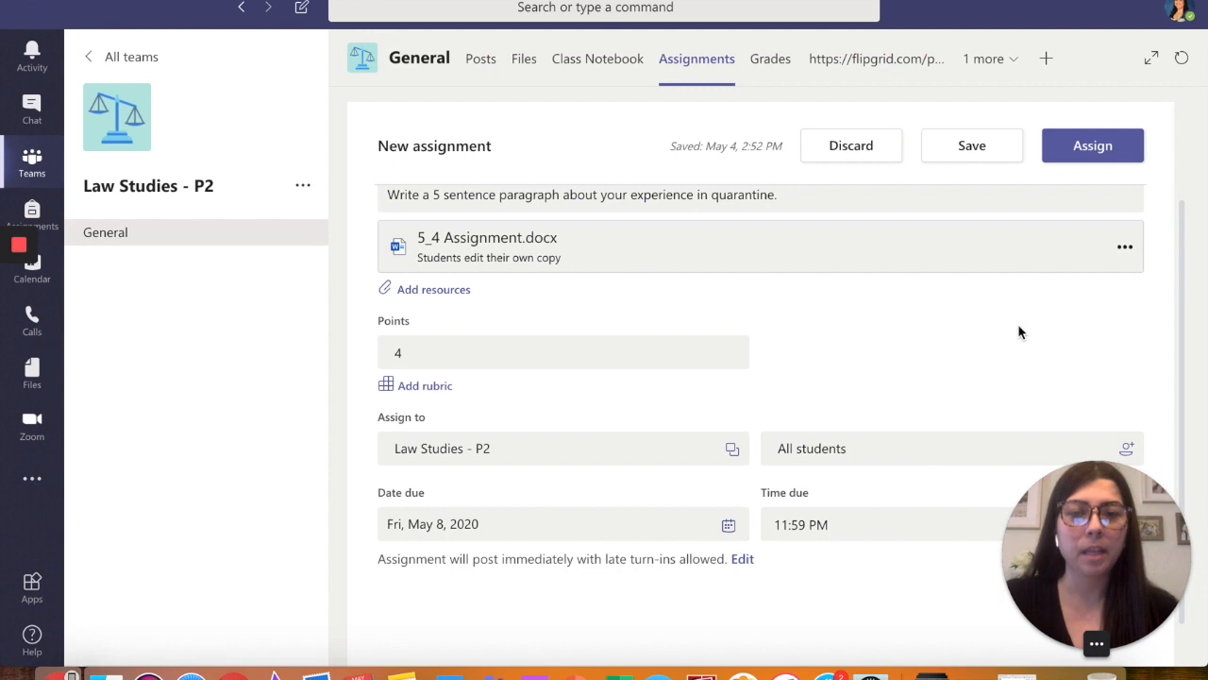
# Open the attached Word document and start editing it in the browser
pyautogui.scroll(1, 859, 342)
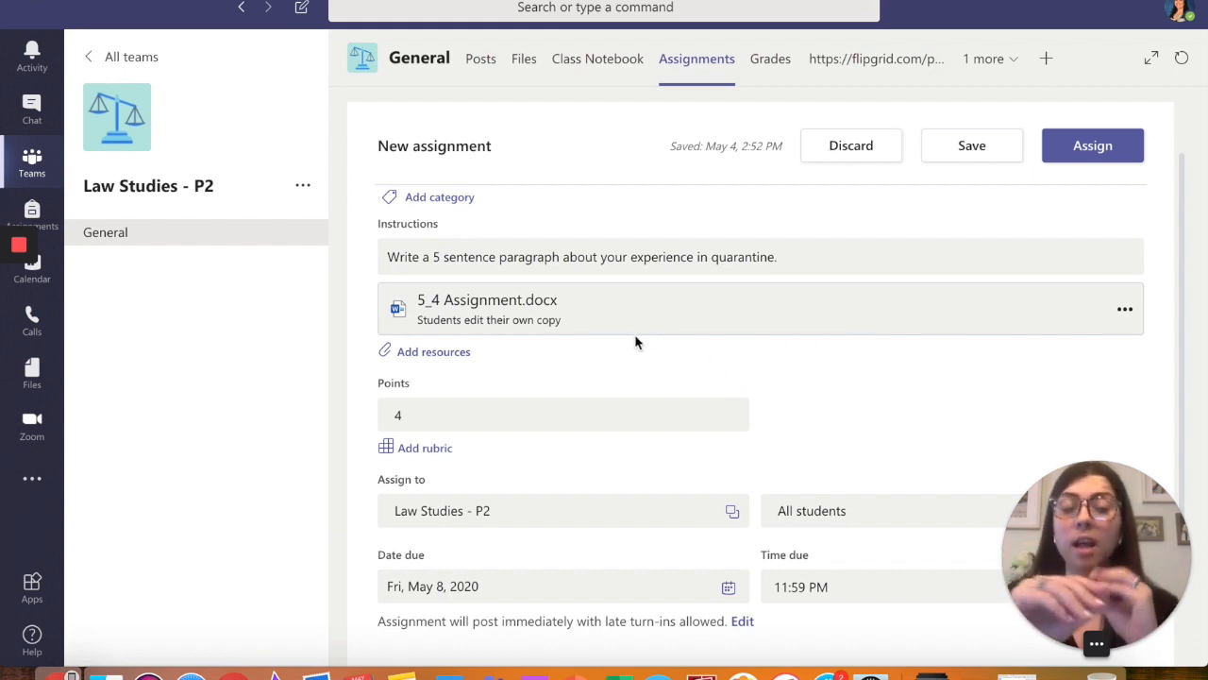
pyautogui.click(538, 315)
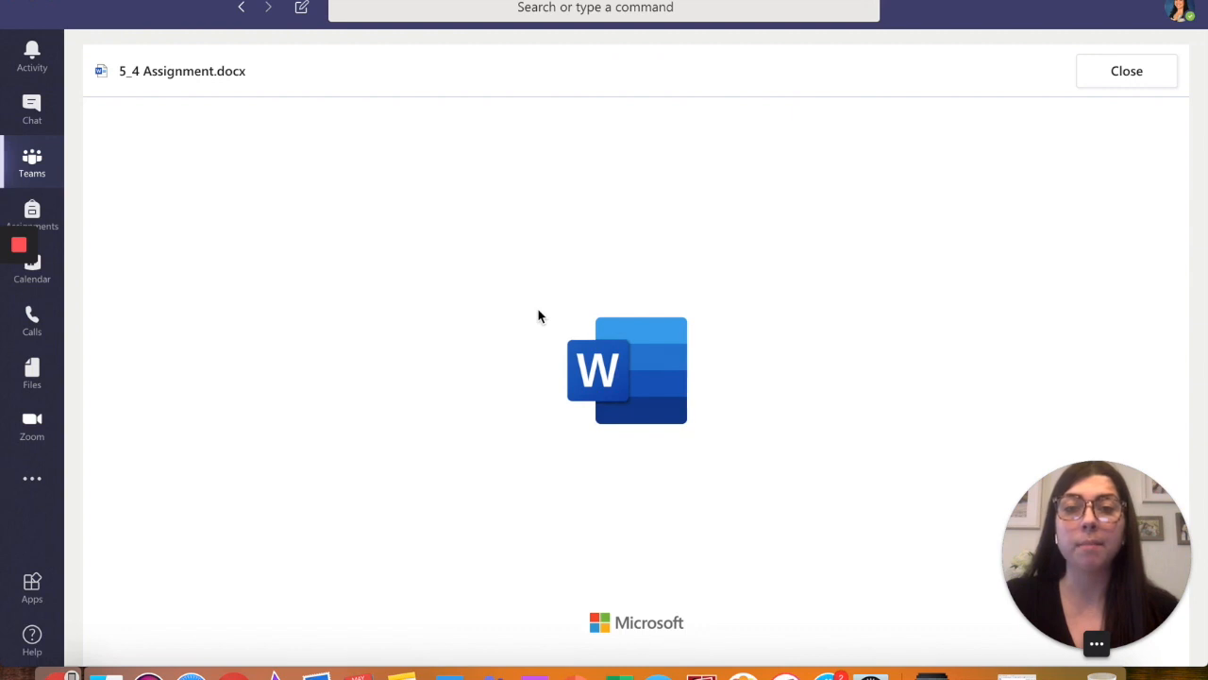
pyautogui.click(446, 236)
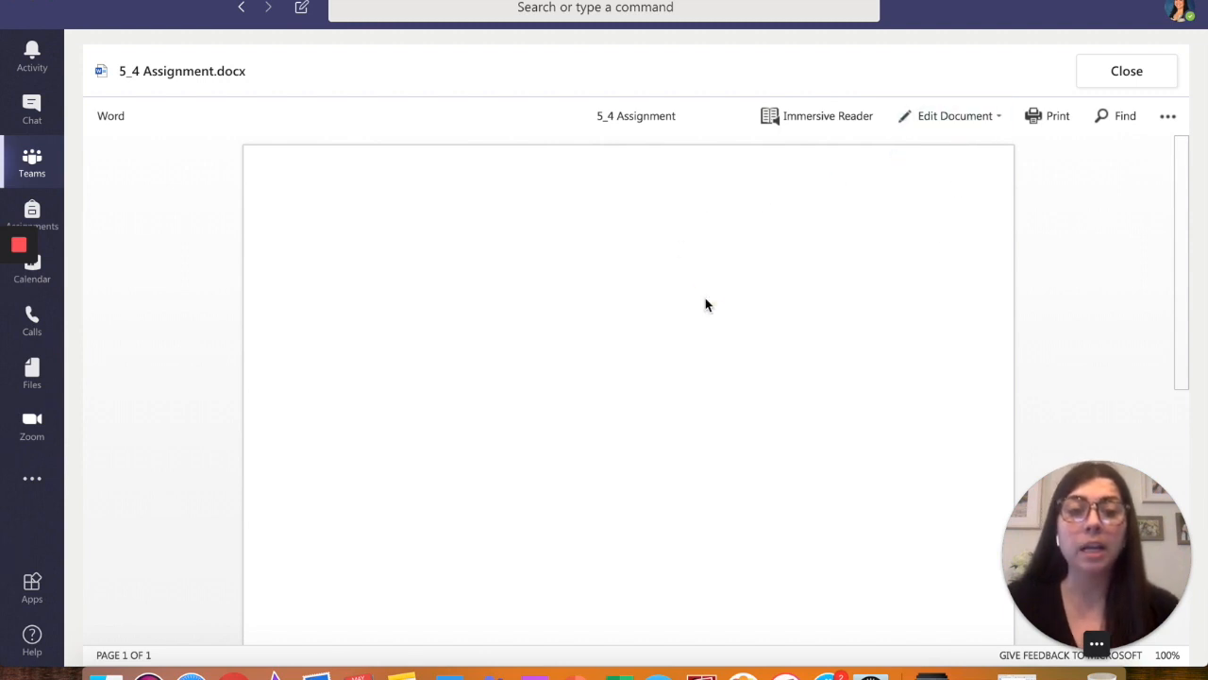
pyautogui.click(629, 324)
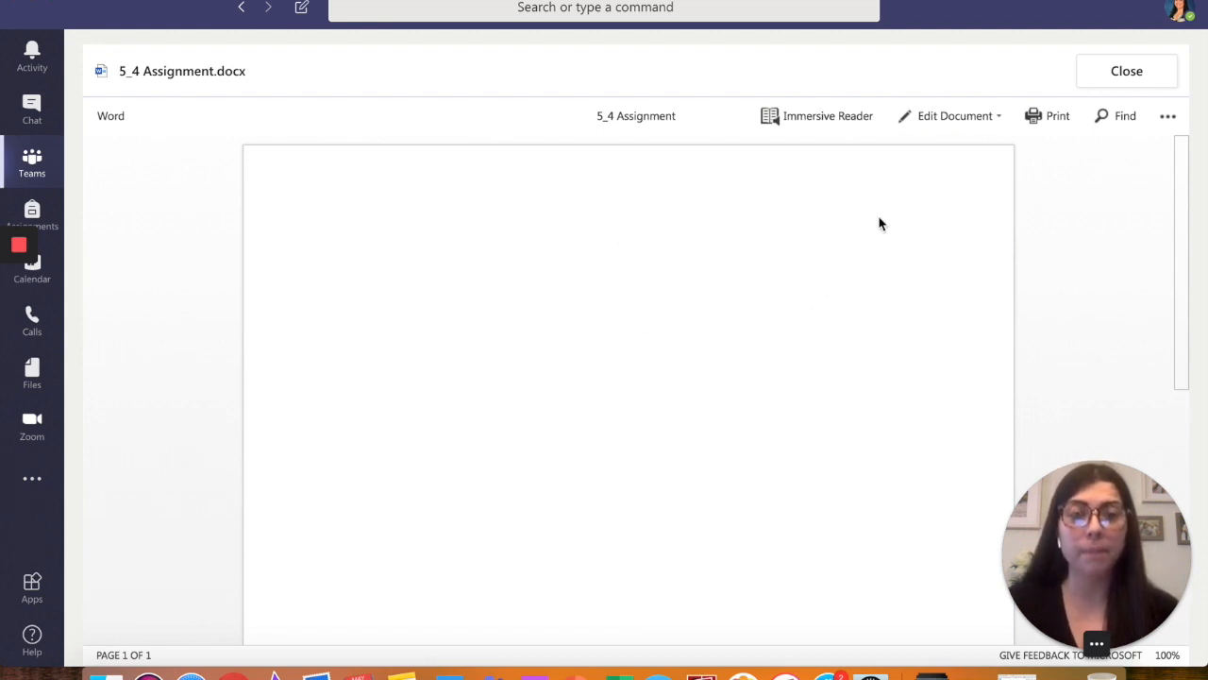
pyautogui.click(926, 122)
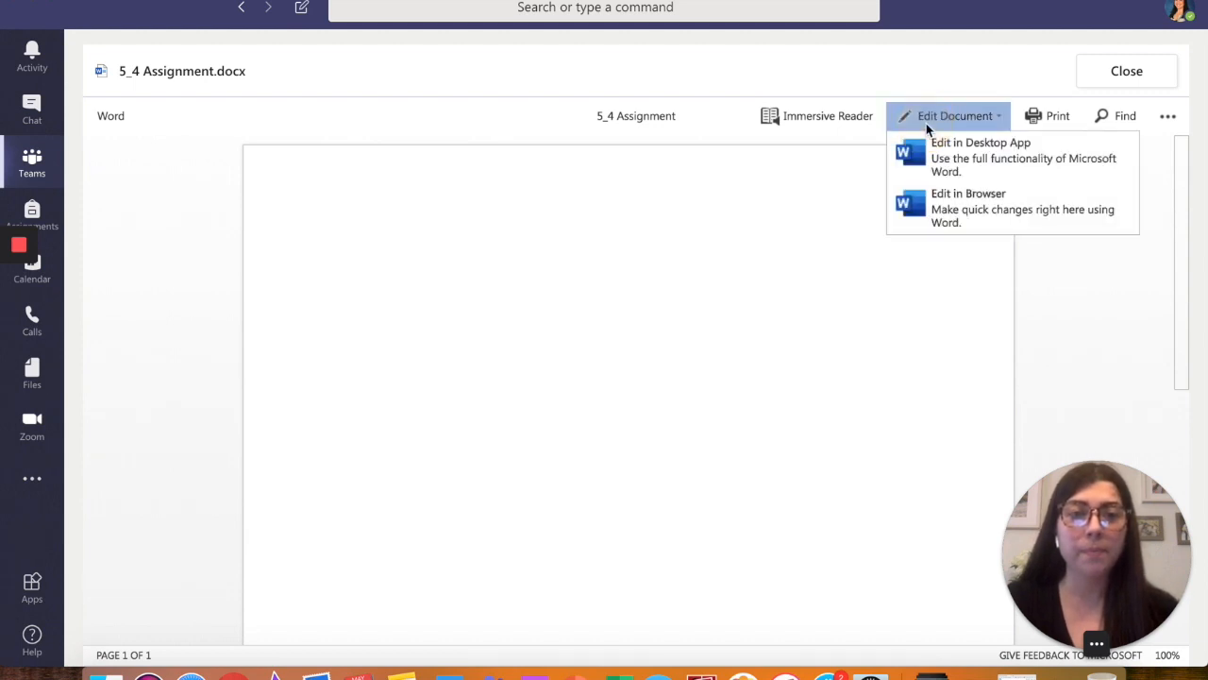
pyautogui.click(955, 201)
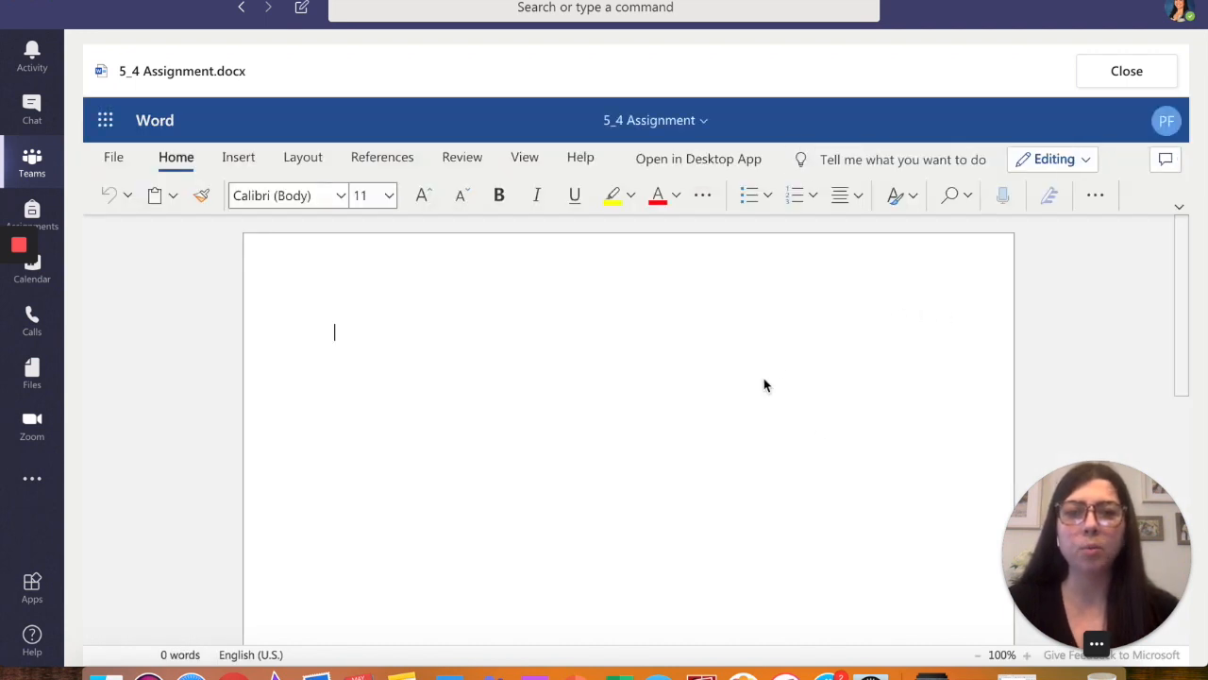
# Paste the sentence "Write a 5 sentence paragraph about your experience in quarantine." into the blank document
pyautogui.scroll(-1, 765, 385)
pyautogui.scroll(1, 765, 385)
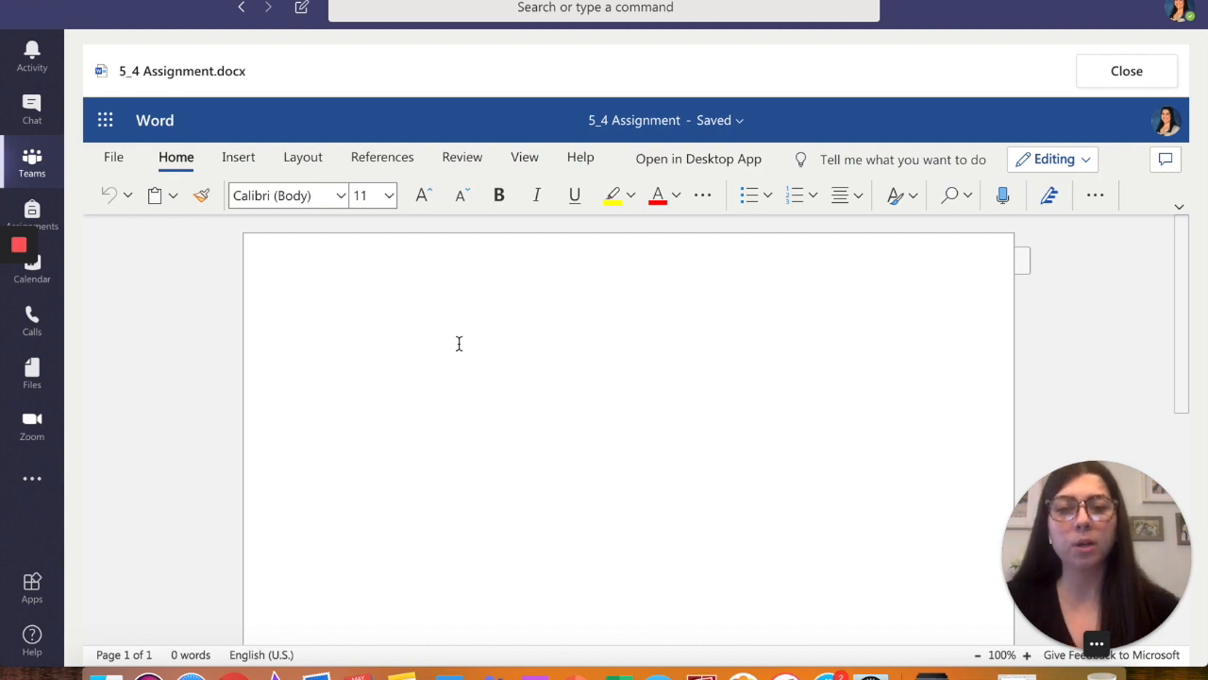
pyautogui.write('Write a 5 sentence paragraph about your experience in quarantine.')
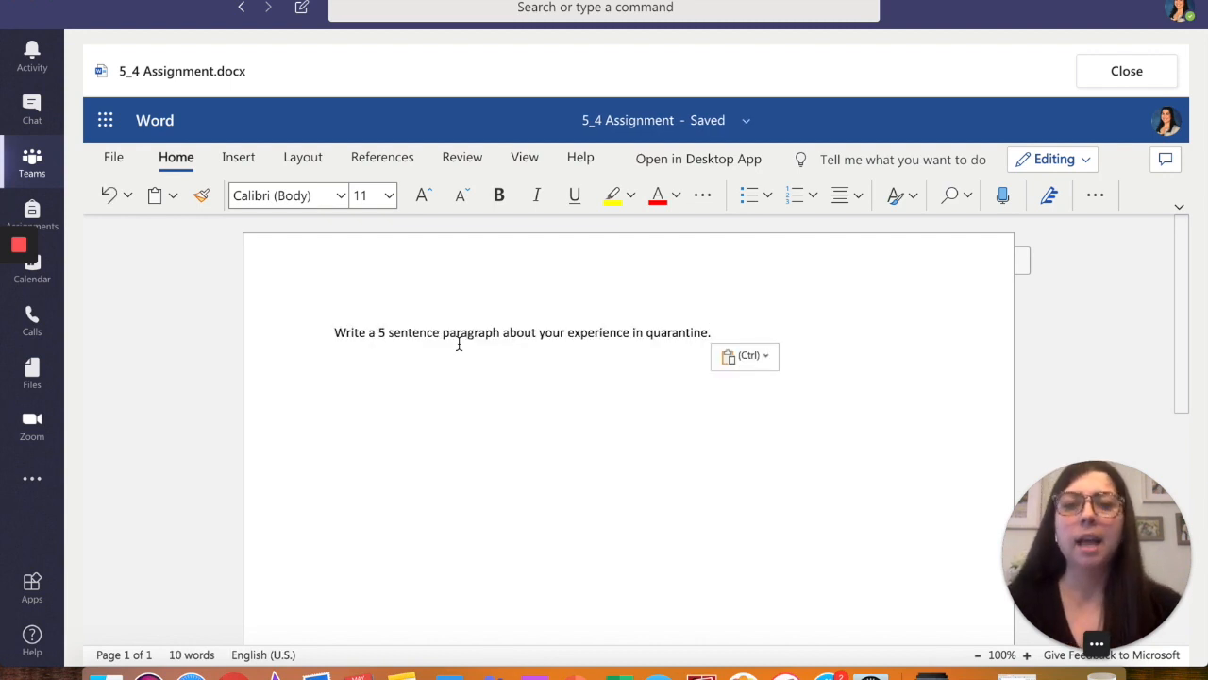
# Insert the yellow quarantine tape picture below the sentence, using a Bing online picture search for "quarantine"
pyautogui.press('Return')
pyautogui.press('Return')
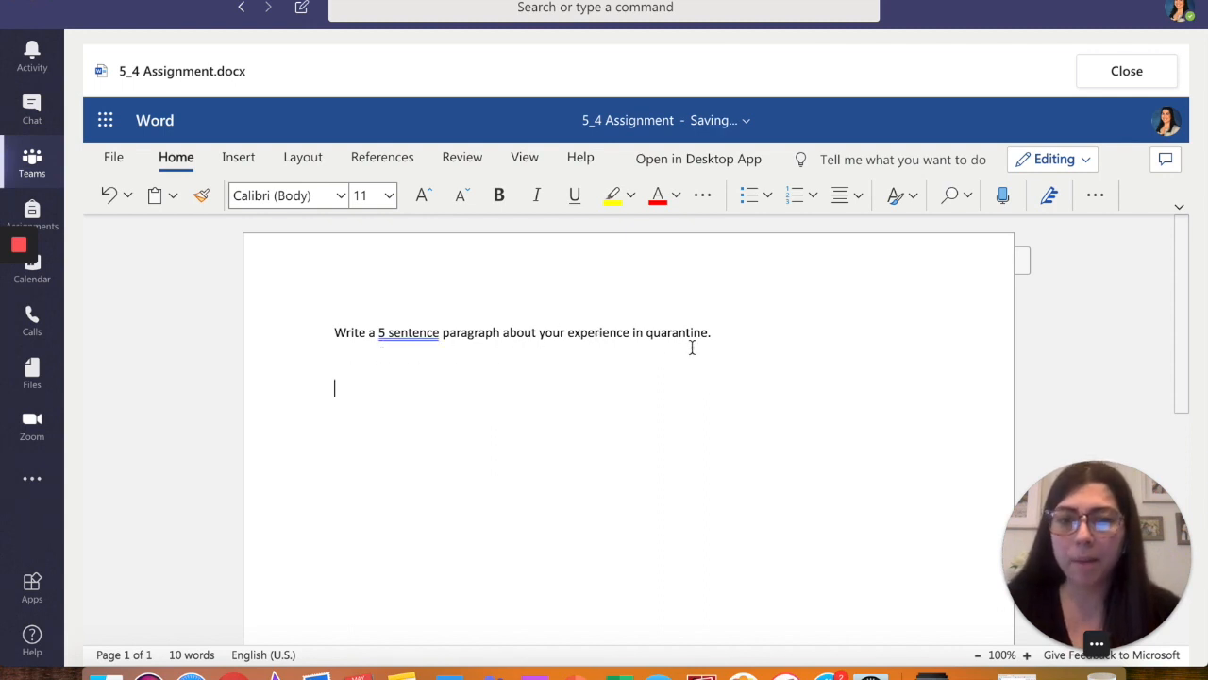
pyautogui.click(238, 158)
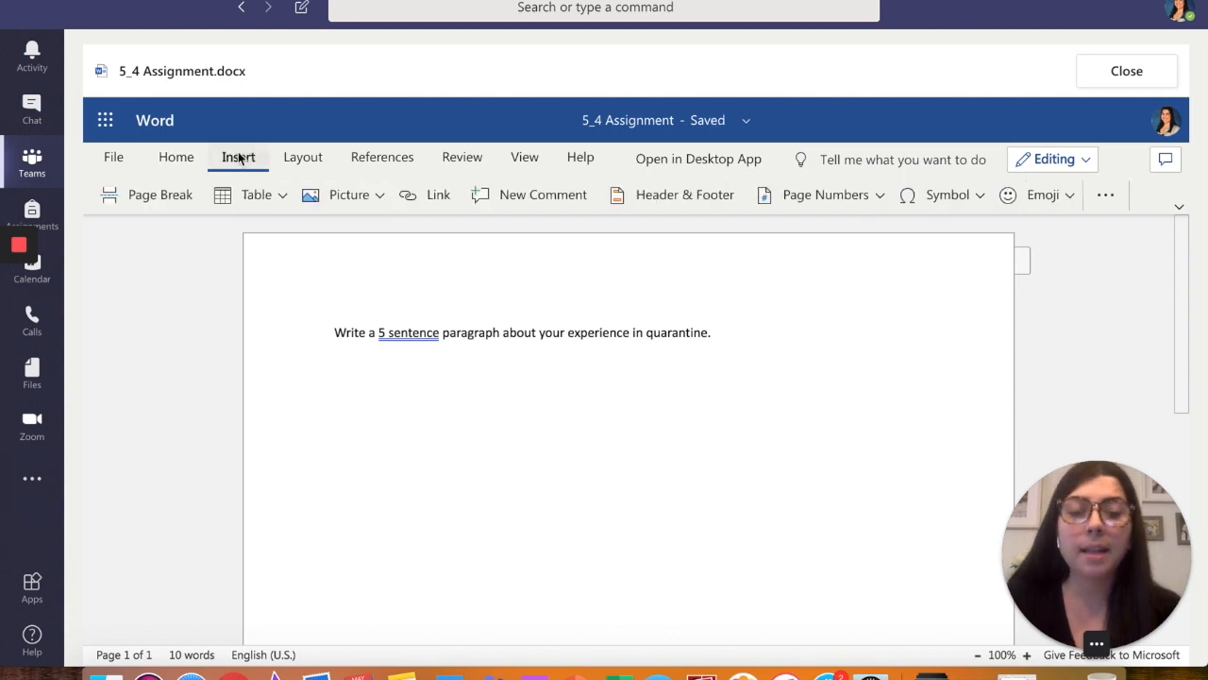
pyautogui.click(359, 200)
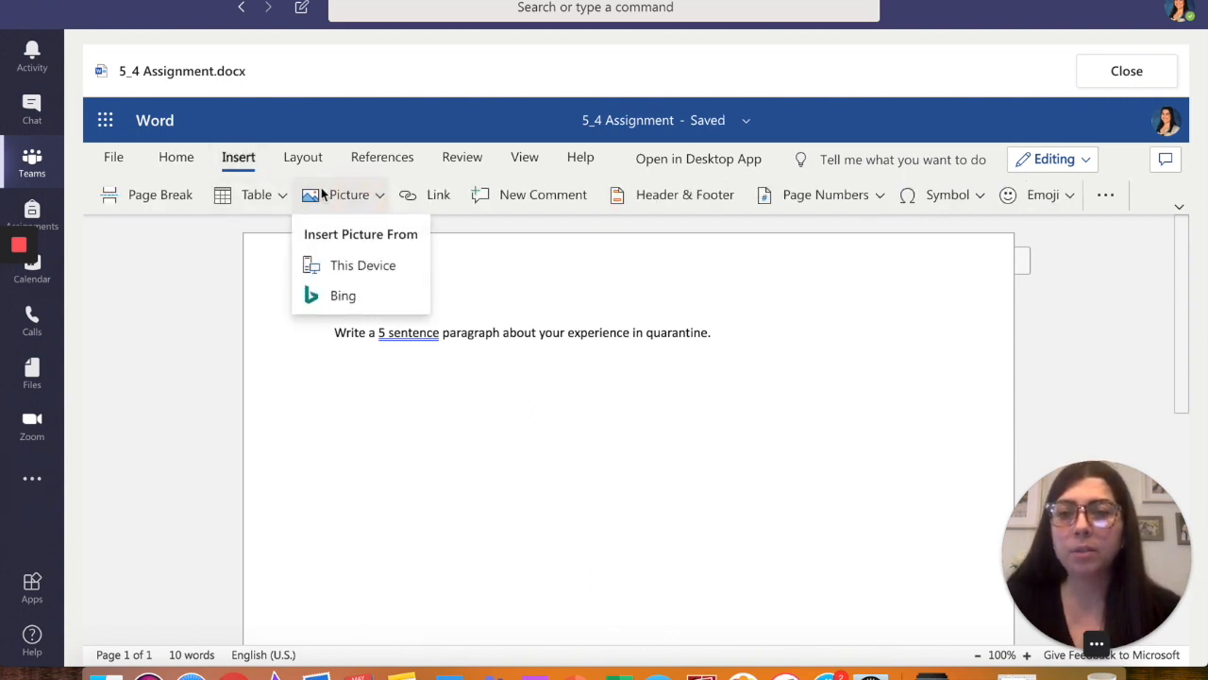
pyautogui.click(239, 158)
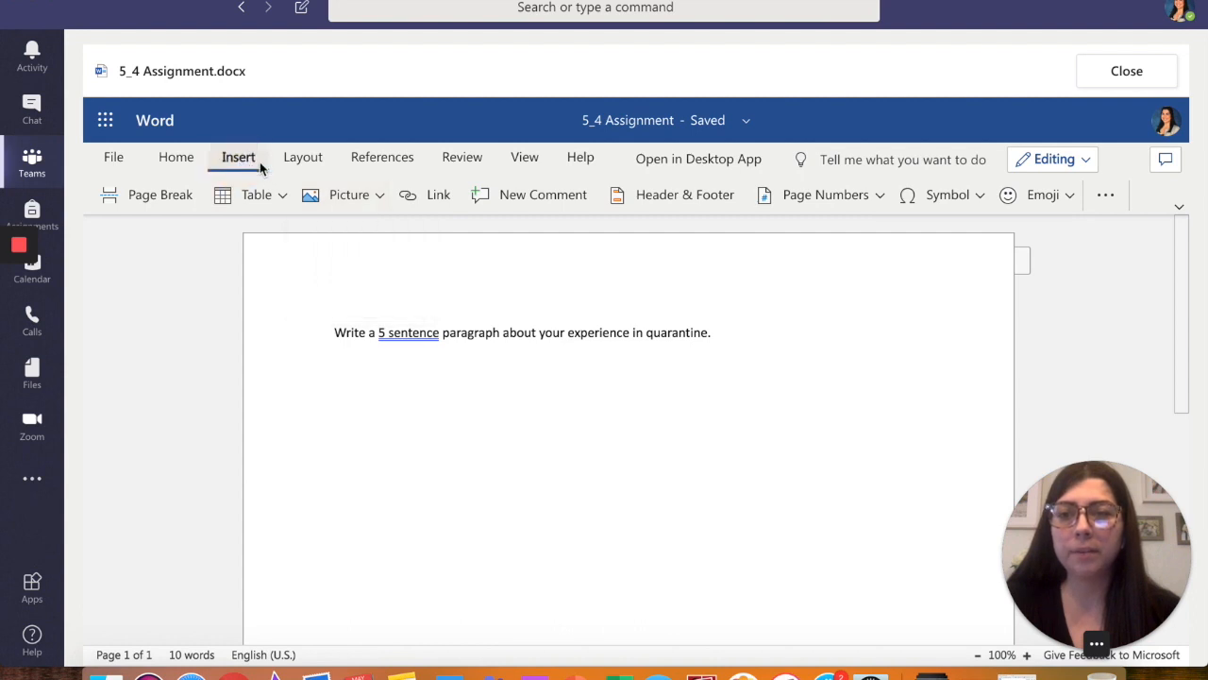
pyautogui.click(347, 196)
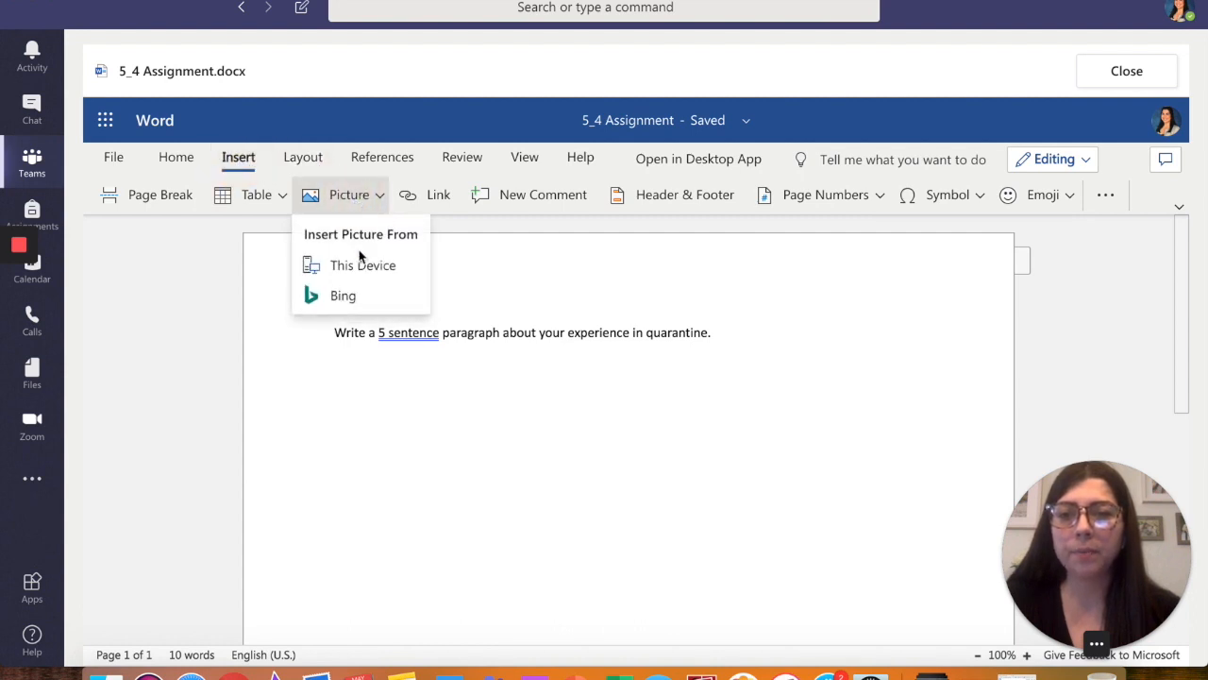
pyautogui.click(340, 299)
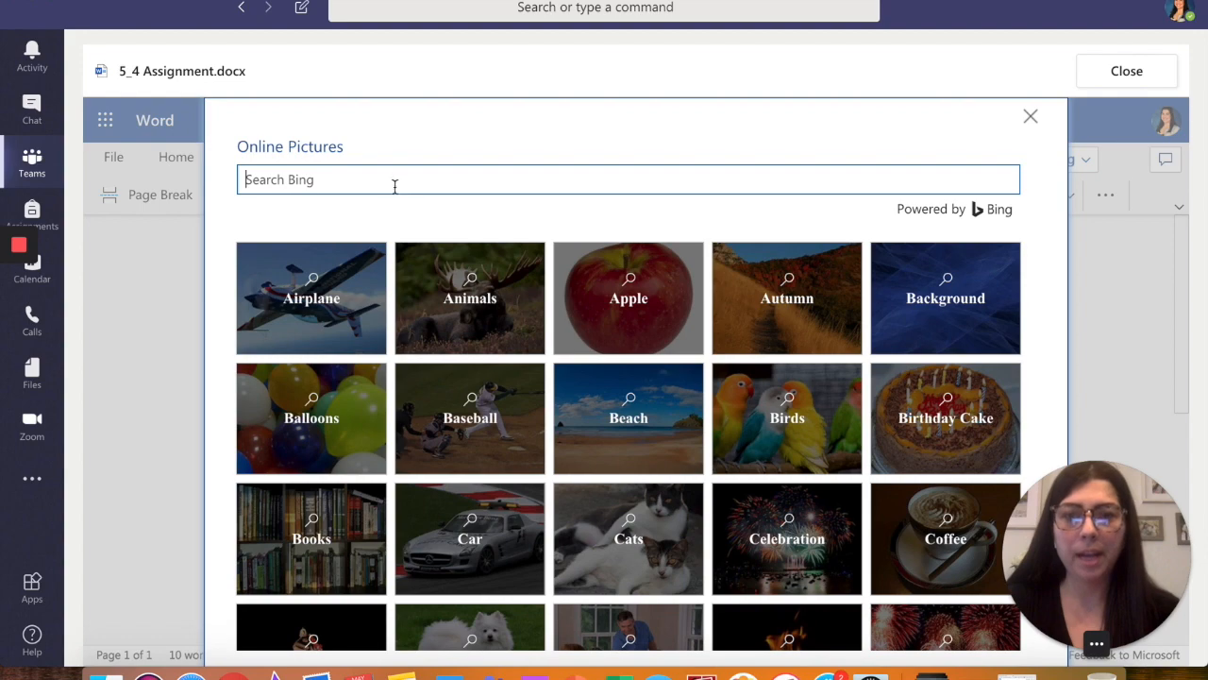
pyautogui.click(394, 186)
pyautogui.write('quarantine')
pyautogui.press('Return')
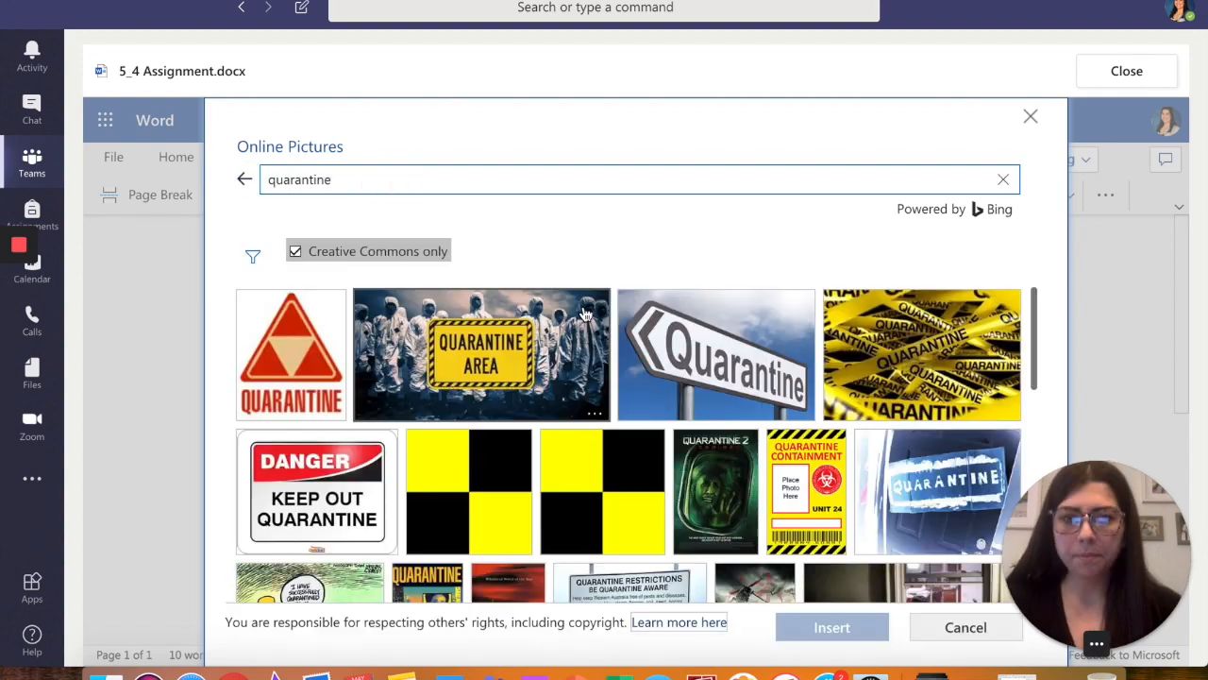
pyautogui.doubleClick(907, 337)
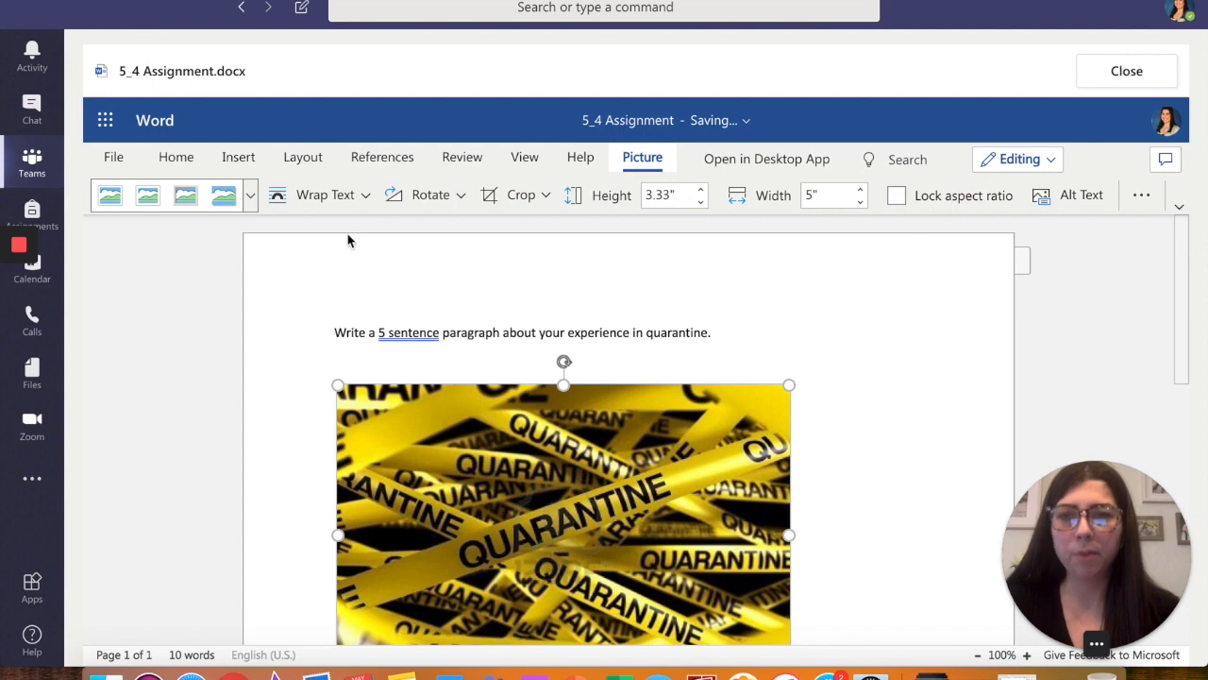
# Center the quarantine picture and the instruction sentence above it
pyautogui.click(196, 157)
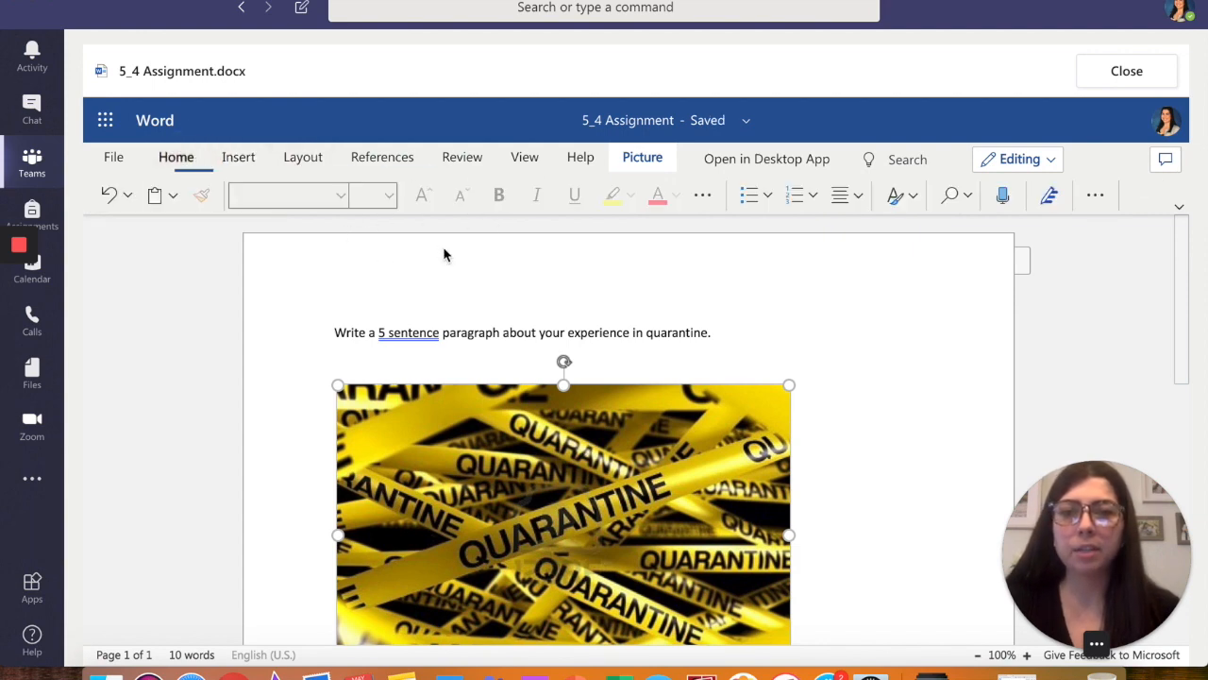
pyautogui.click(845, 195)
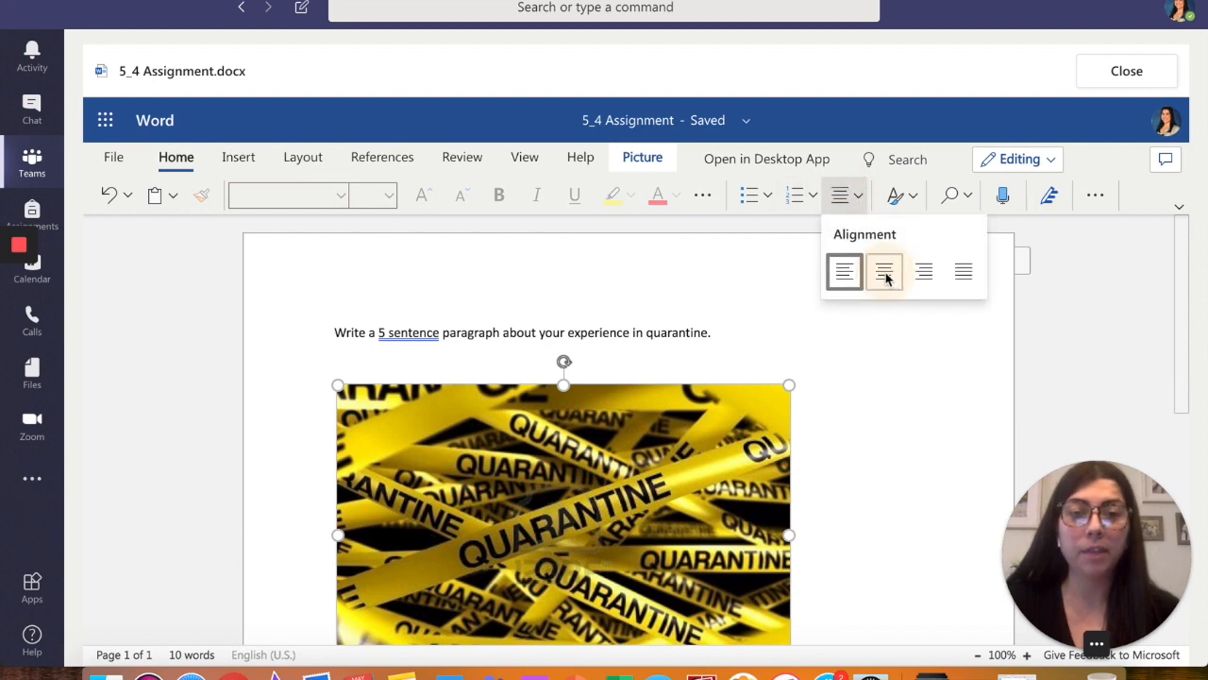
pyautogui.click(885, 272)
pyautogui.click(656, 330)
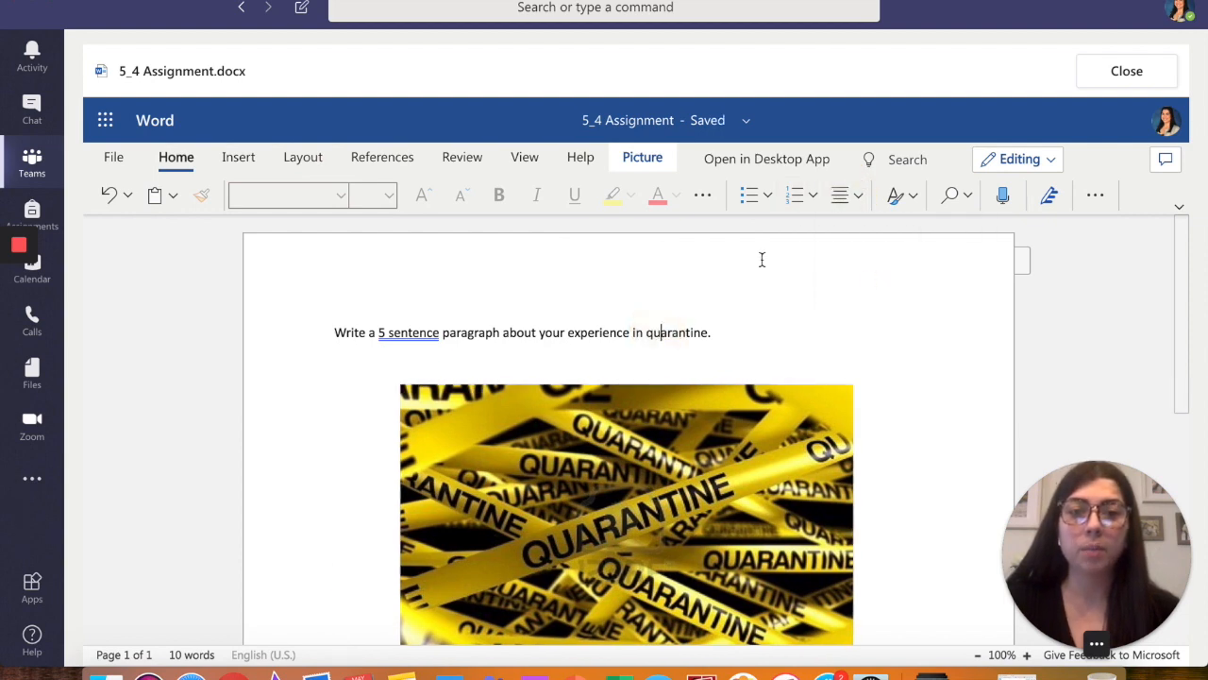
pyautogui.click(846, 202)
pyautogui.click(882, 270)
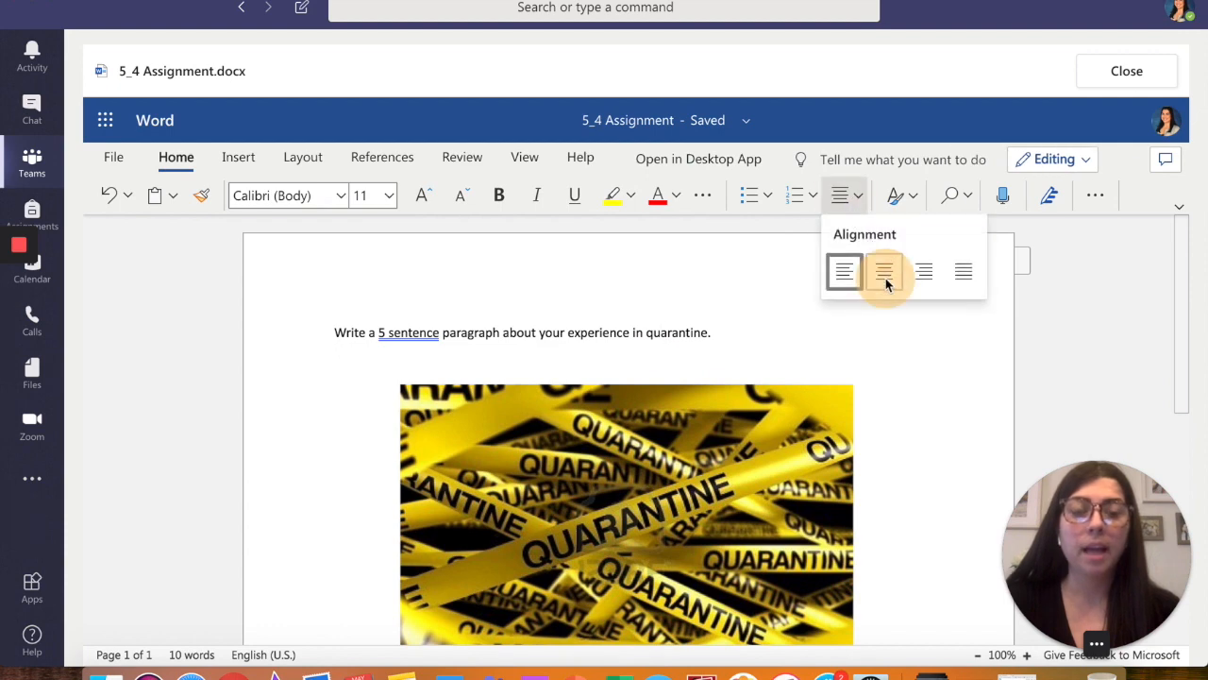
# Remove the blank line between the instruction sentence and the picture, keeping the sentence's final period
pyautogui.click(828, 359)
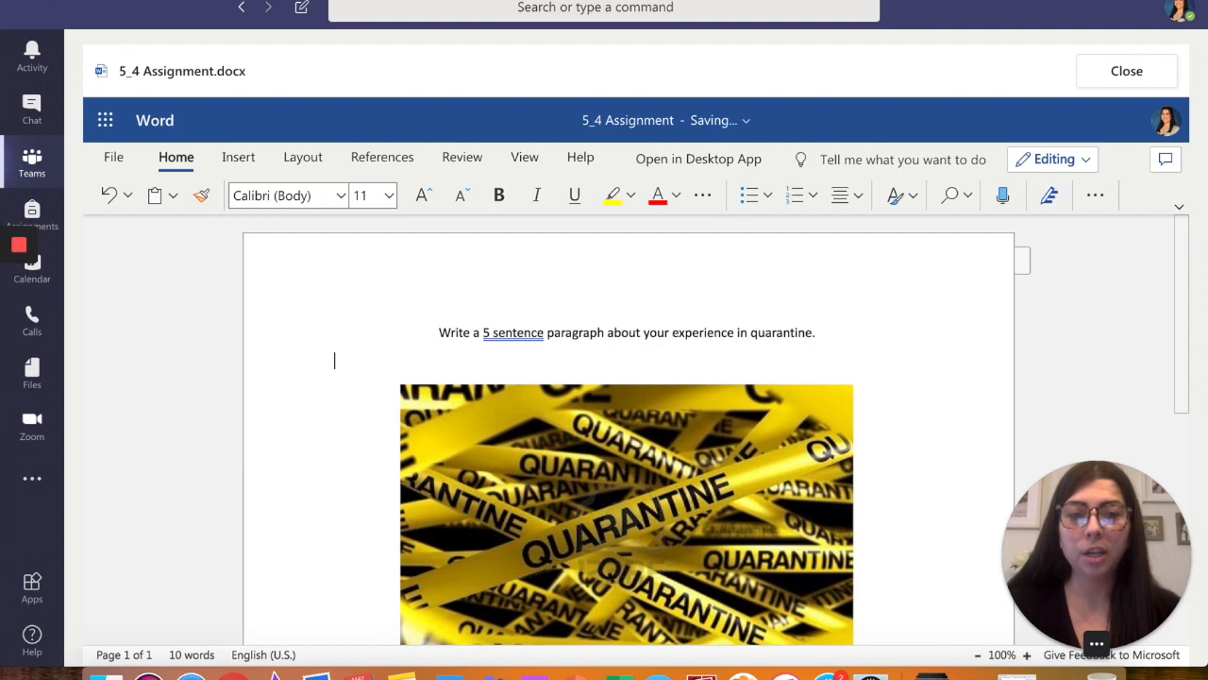
pyautogui.press('BackSpace')
pyautogui.press('BackSpace')
pyautogui.write('.')
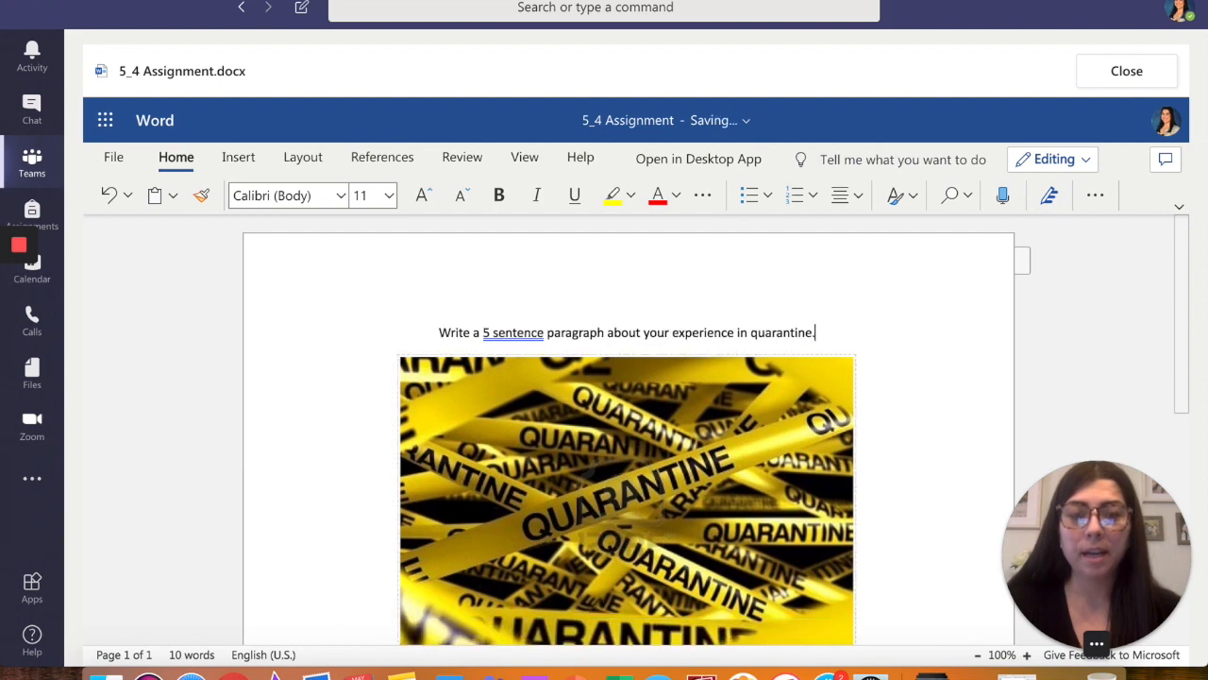
# Add a single row of underscores below the picture, spanning the full text width as a divider line
pyautogui.scroll(-3, 930, 437)
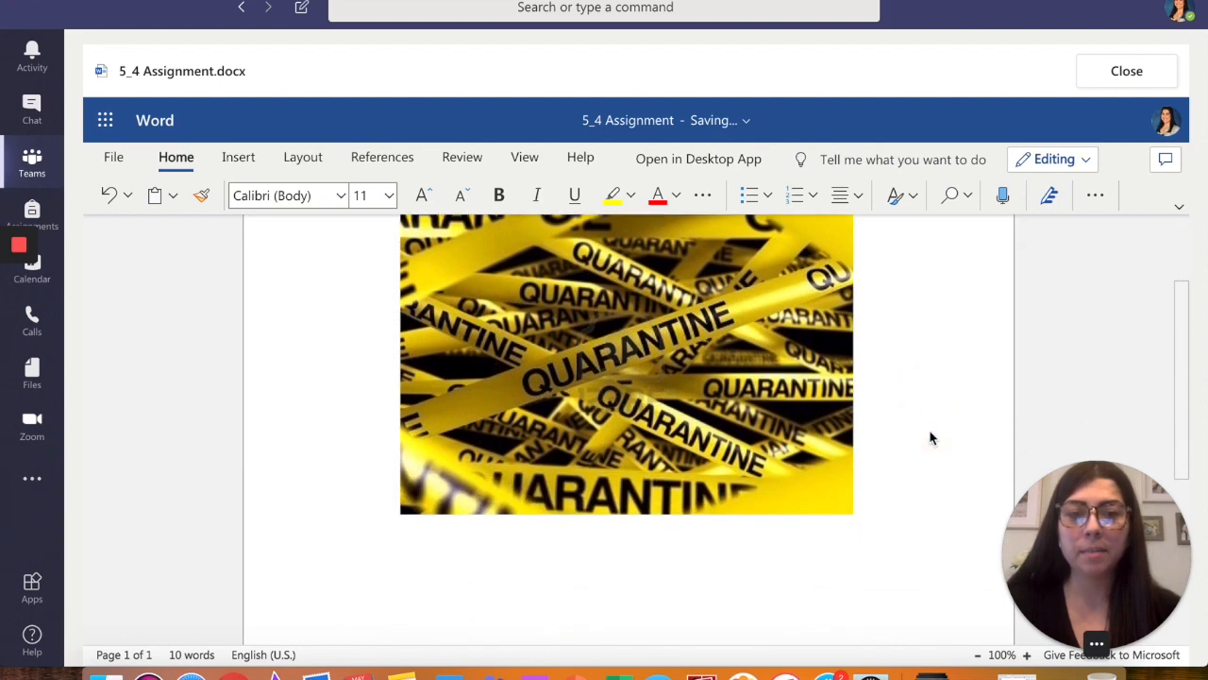
pyautogui.click(882, 507)
pyautogui.scroll(1, 882, 507)
pyautogui.scroll(-1, 882, 507)
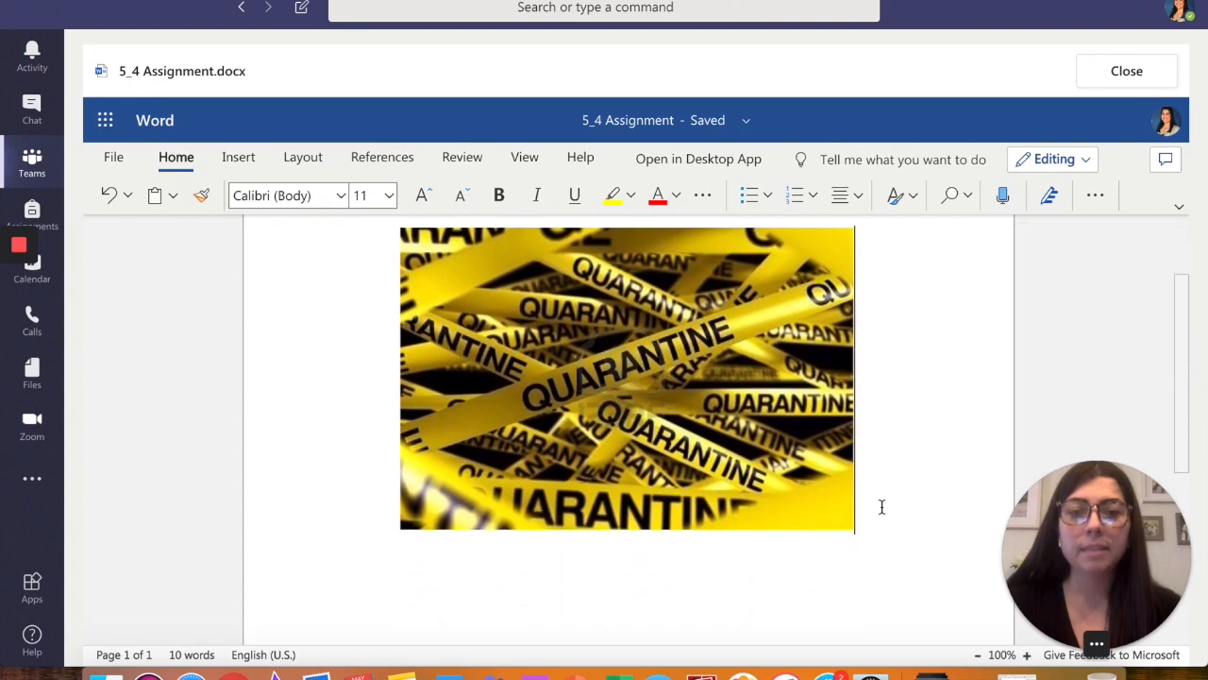
pyautogui.press('Return')
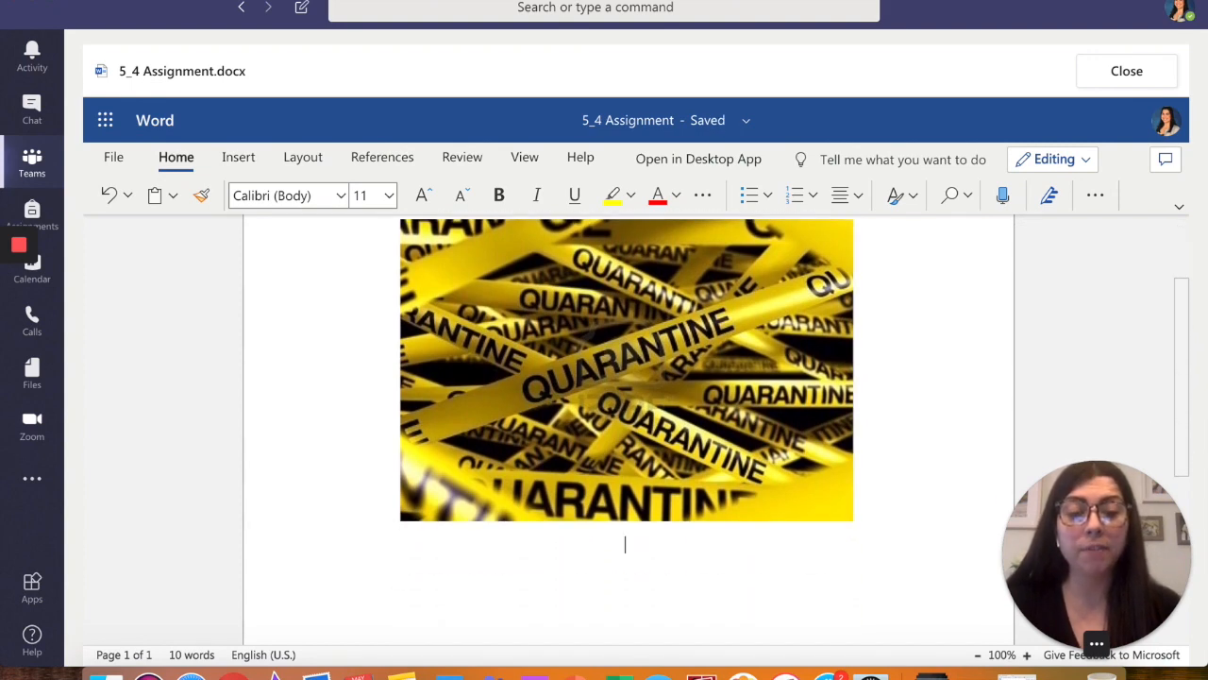
pyautogui.write('__')
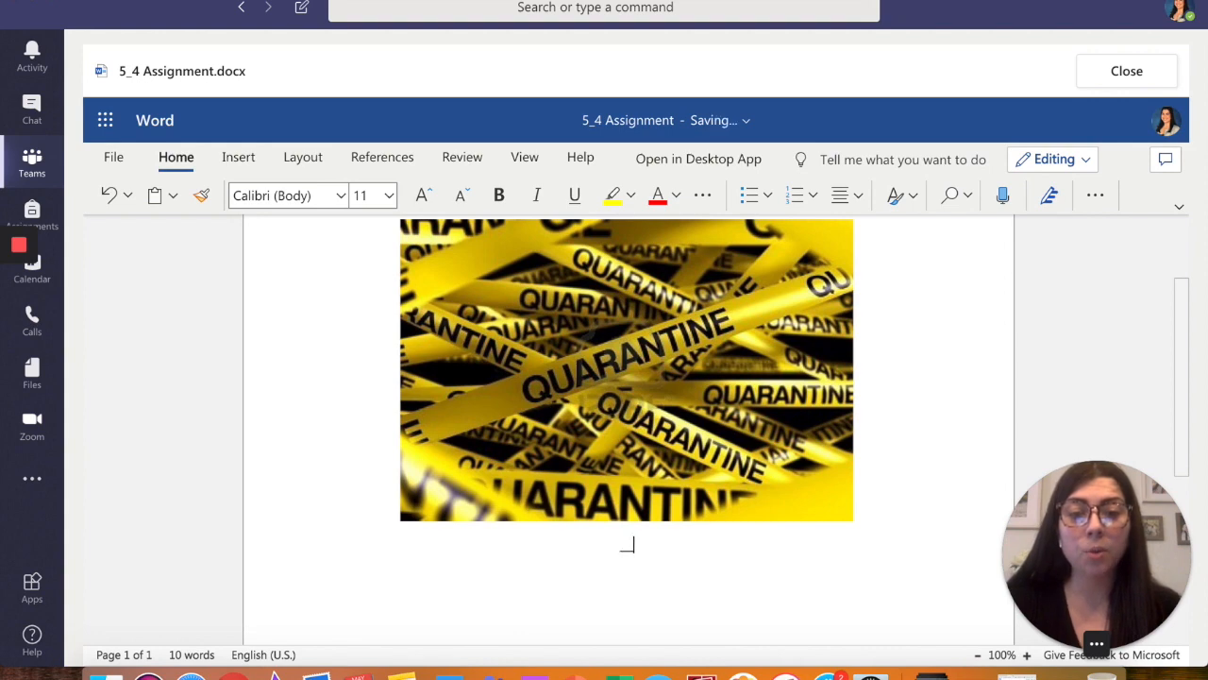
pyautogui.write('__________________________')
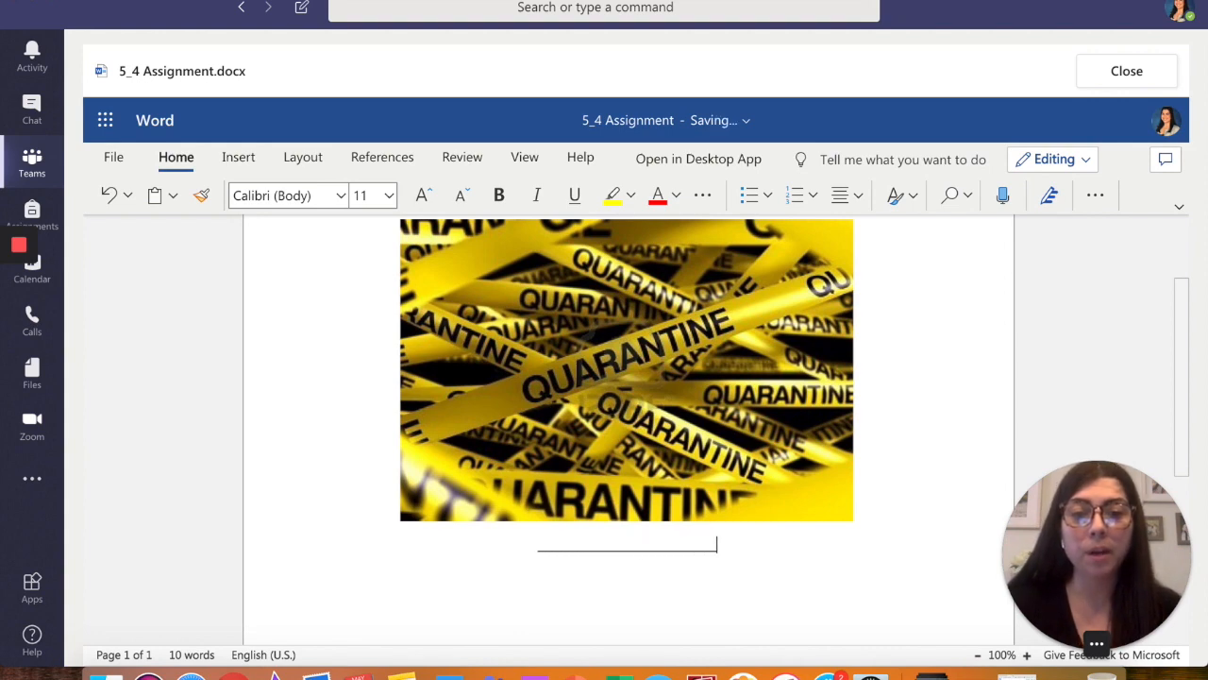
pyautogui.write('_____________________________________________________')
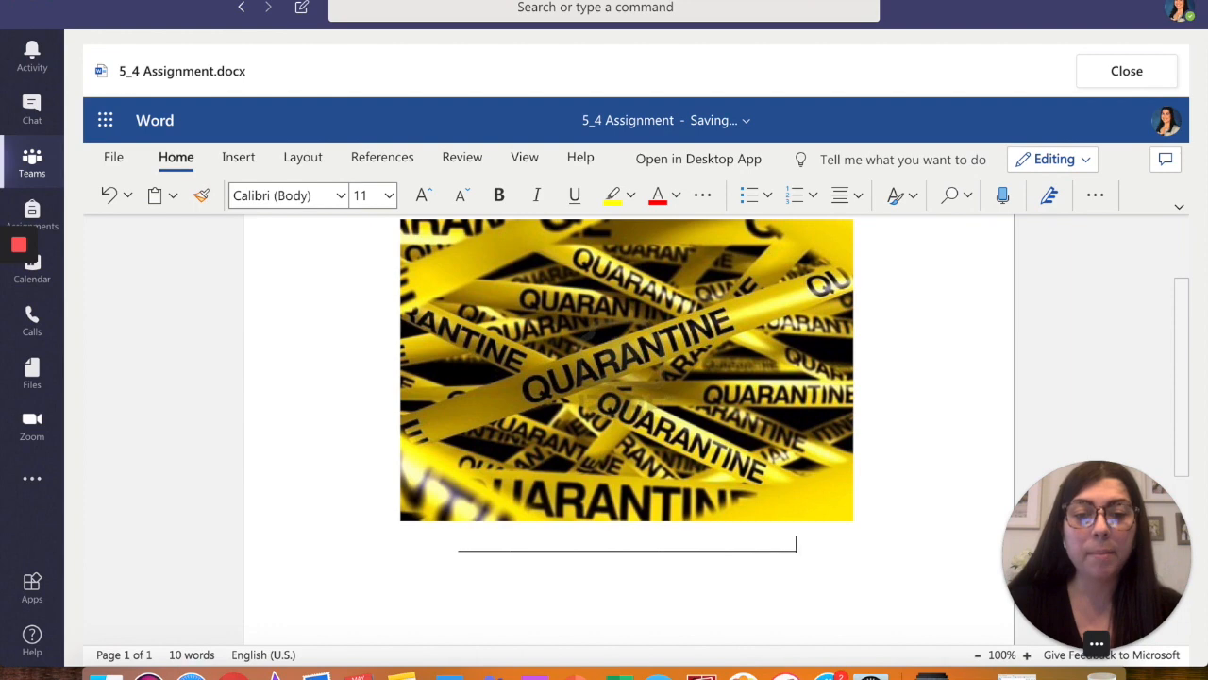
pyautogui.write('___________________________________')
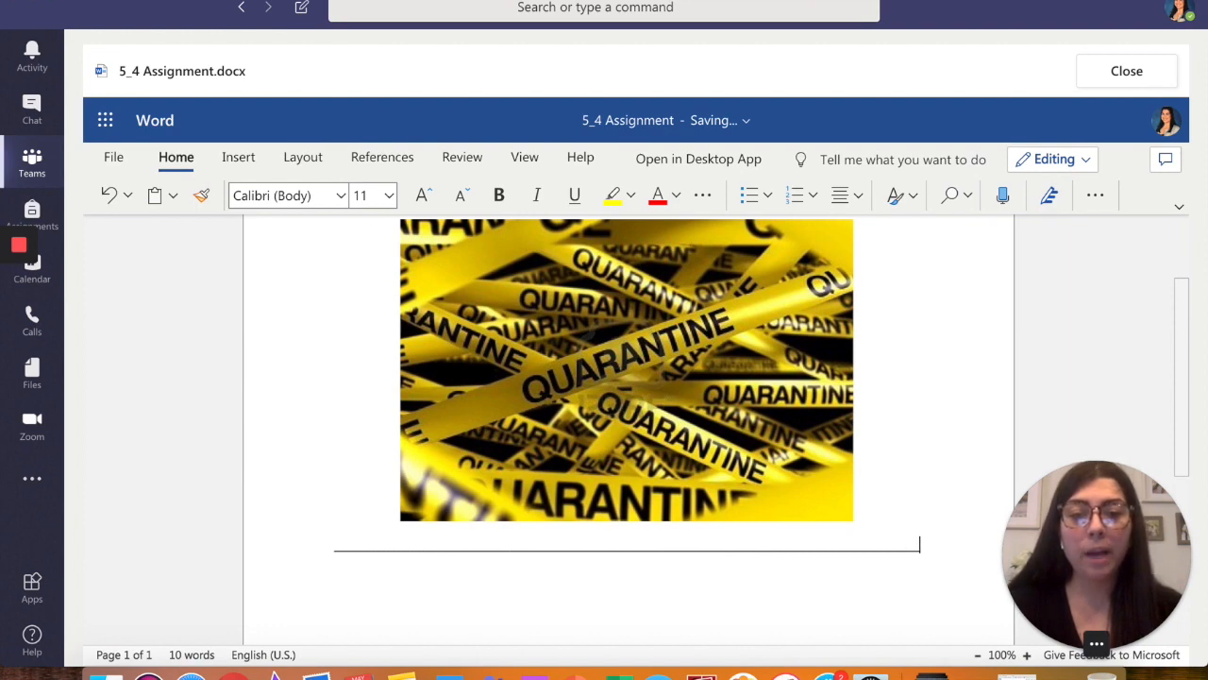
pyautogui.press('Return')
pyautogui.write('___')
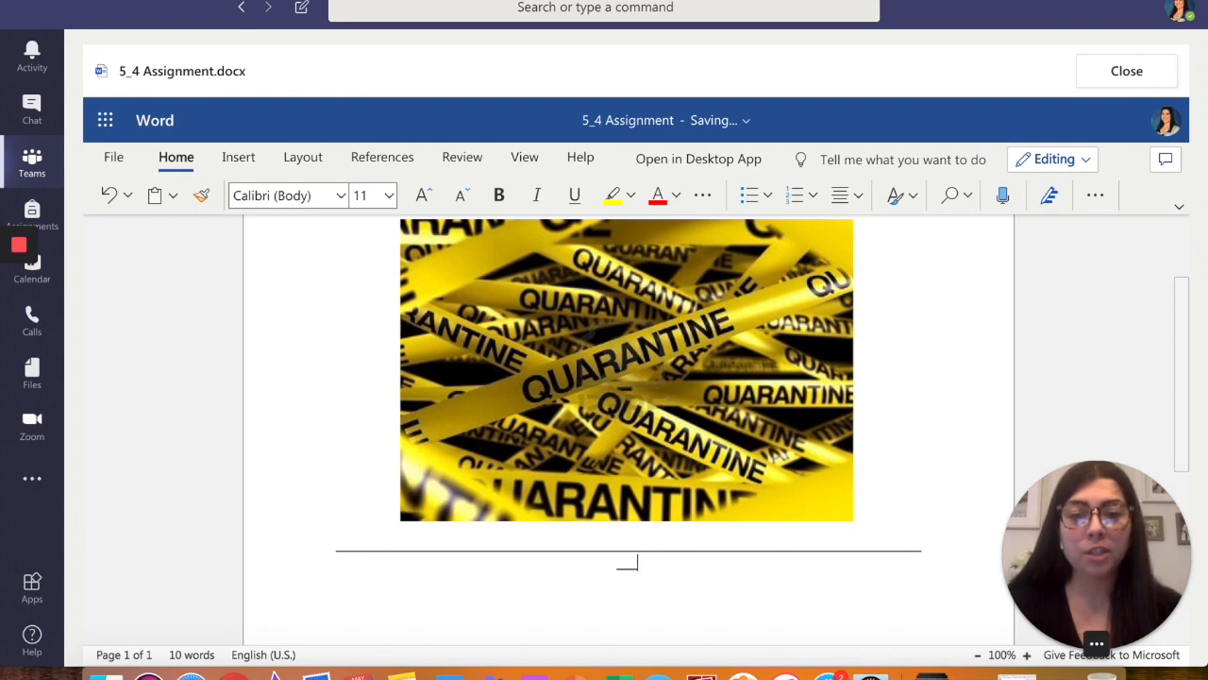
pyautogui.press('BackSpace')
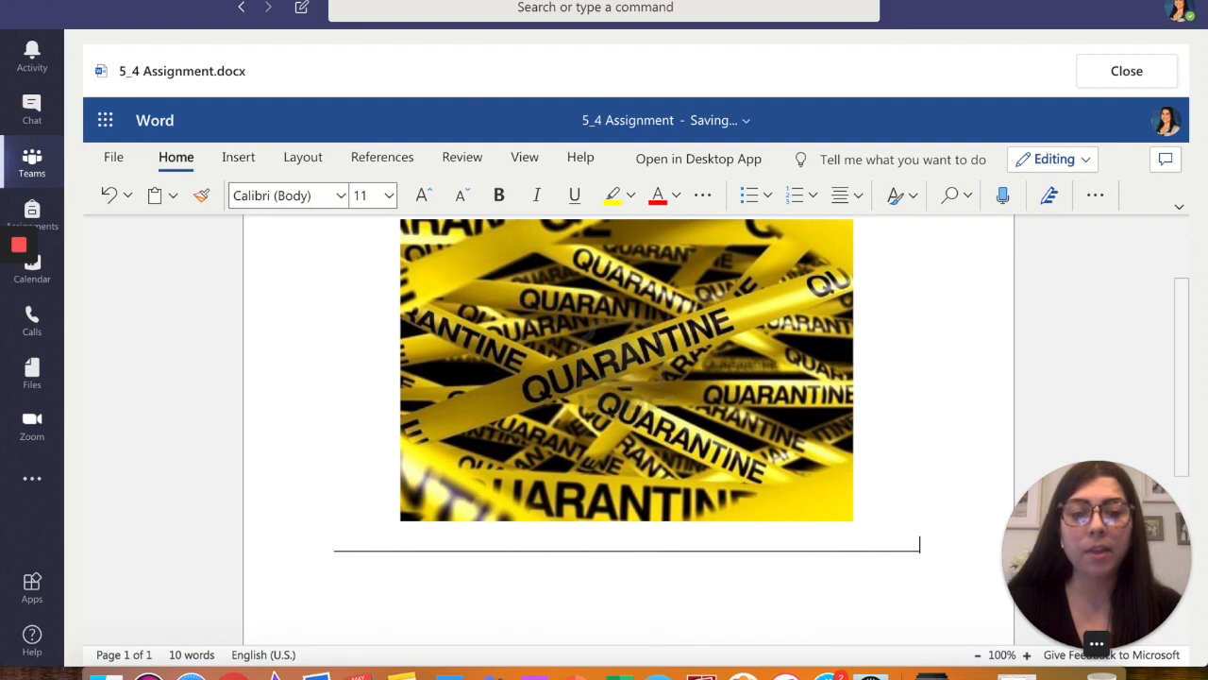
# Set up a left-aligned blank line below the underscore divider for the students' writing
pyautogui.click(843, 195)
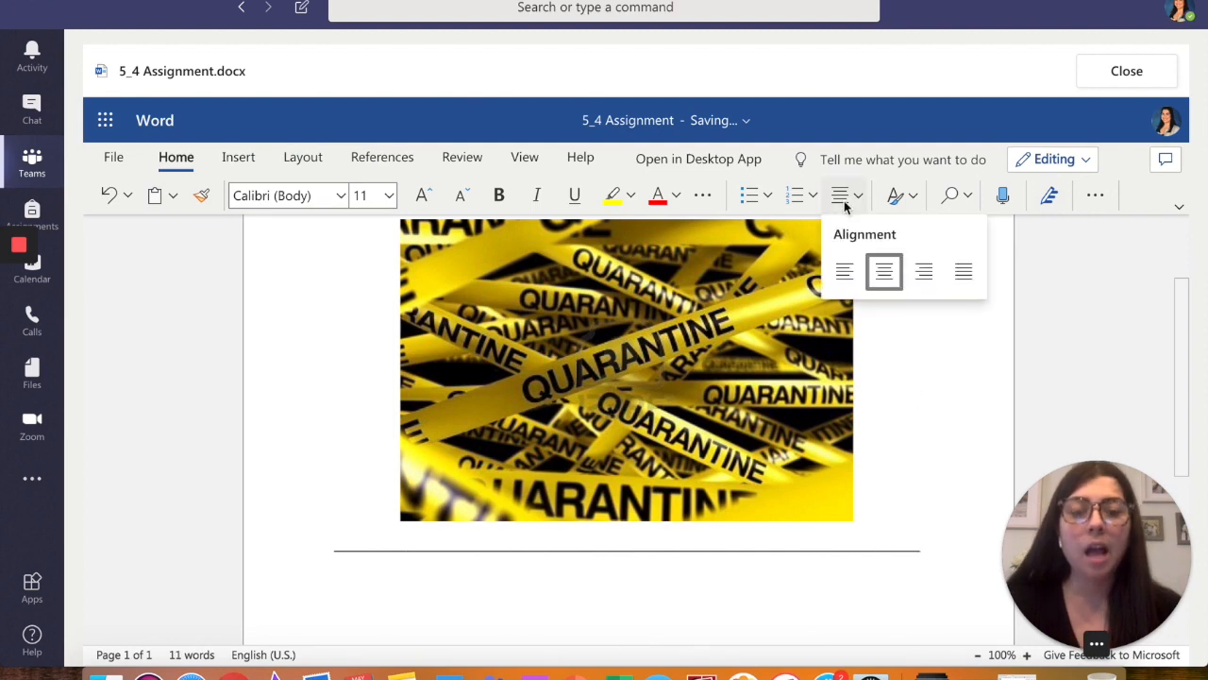
pyautogui.click(845, 271)
pyautogui.scroll(-2, 690, 591)
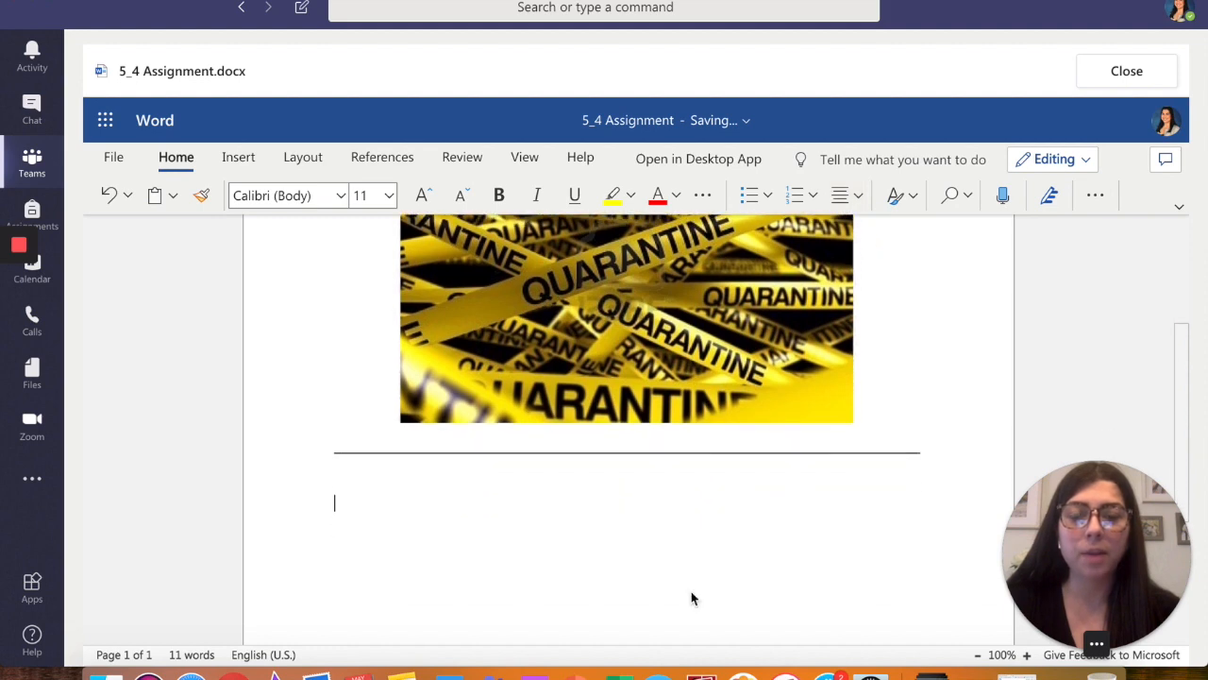
pyautogui.write('ksglsgh')
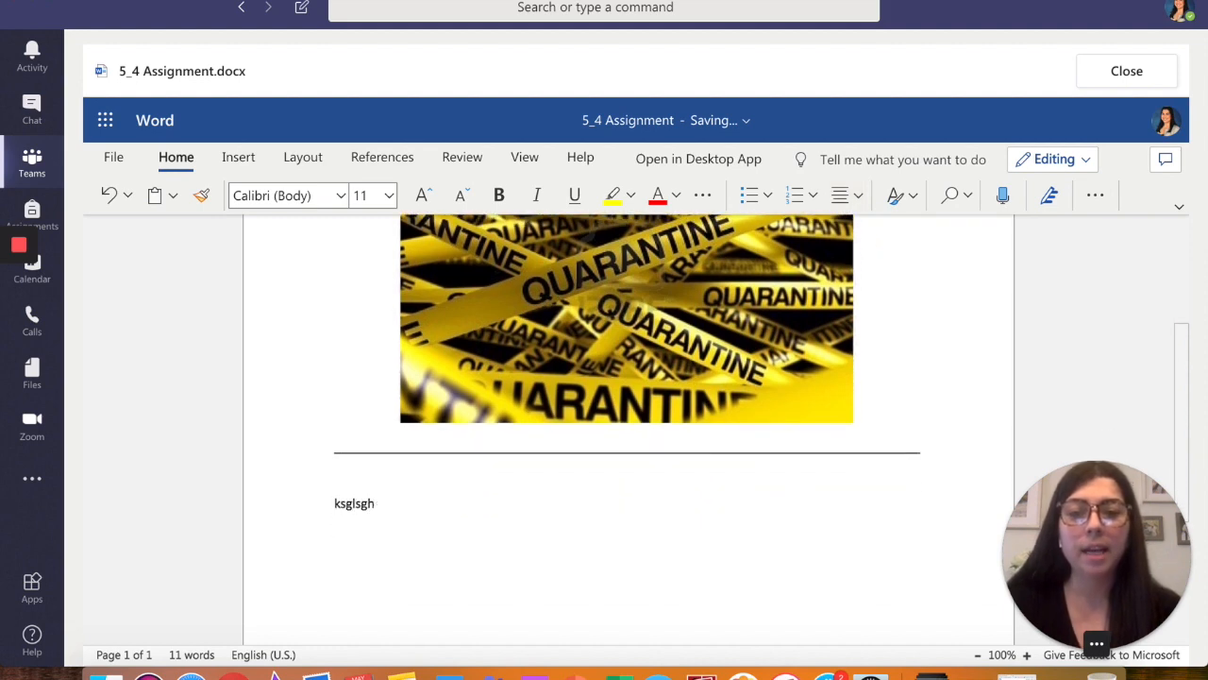
pyautogui.press('BackSpace')
pyautogui.press('BackSpace')
pyautogui.press('BackSpace')
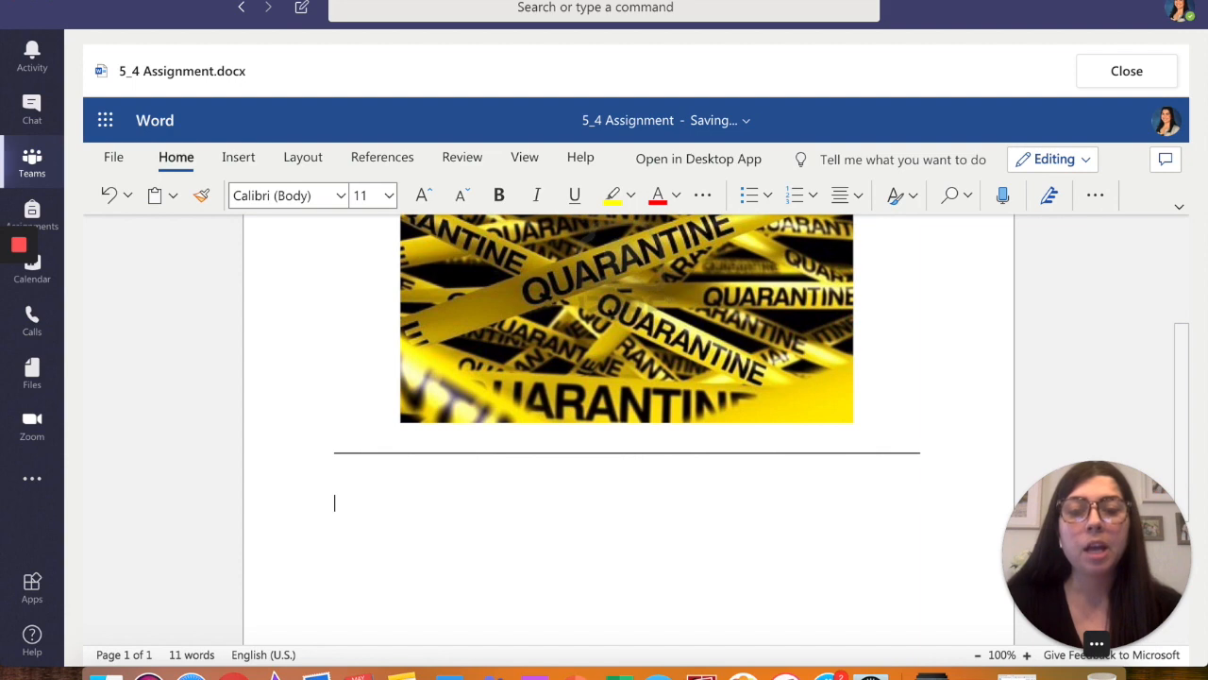
pyautogui.write('Name')
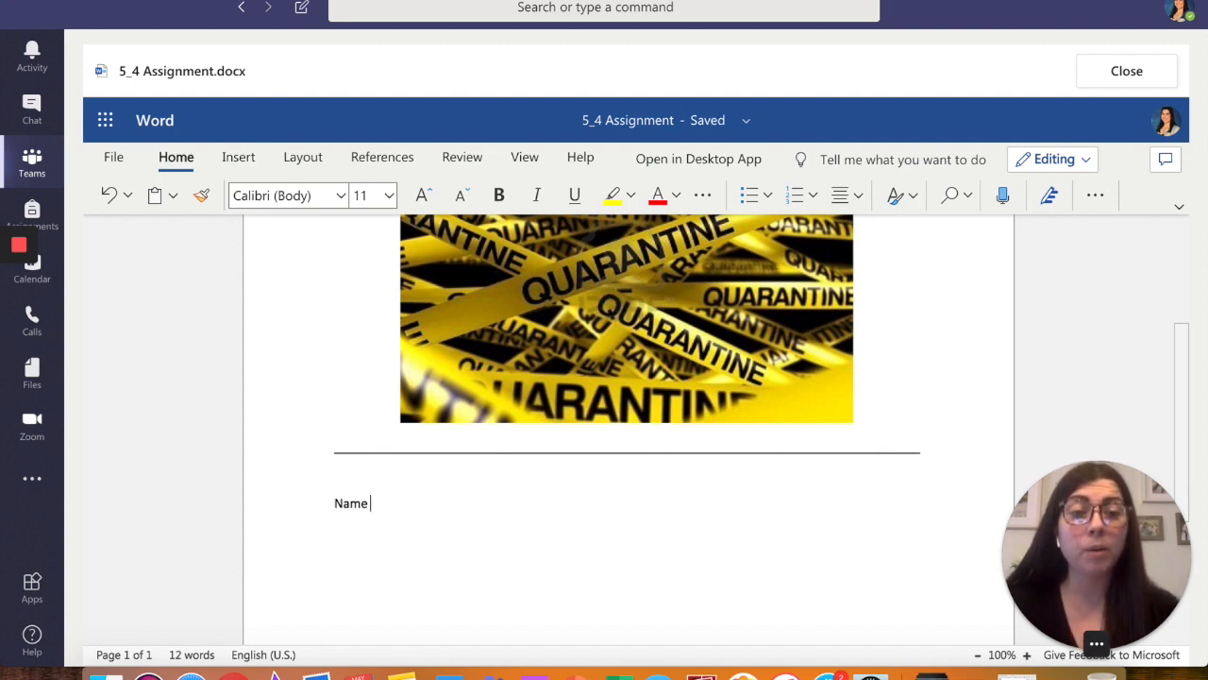
pyautogui.press('BackSpace')
pyautogui.press('BackSpace')
pyautogui.press('BackSpace')
pyautogui.press('BackSpace')
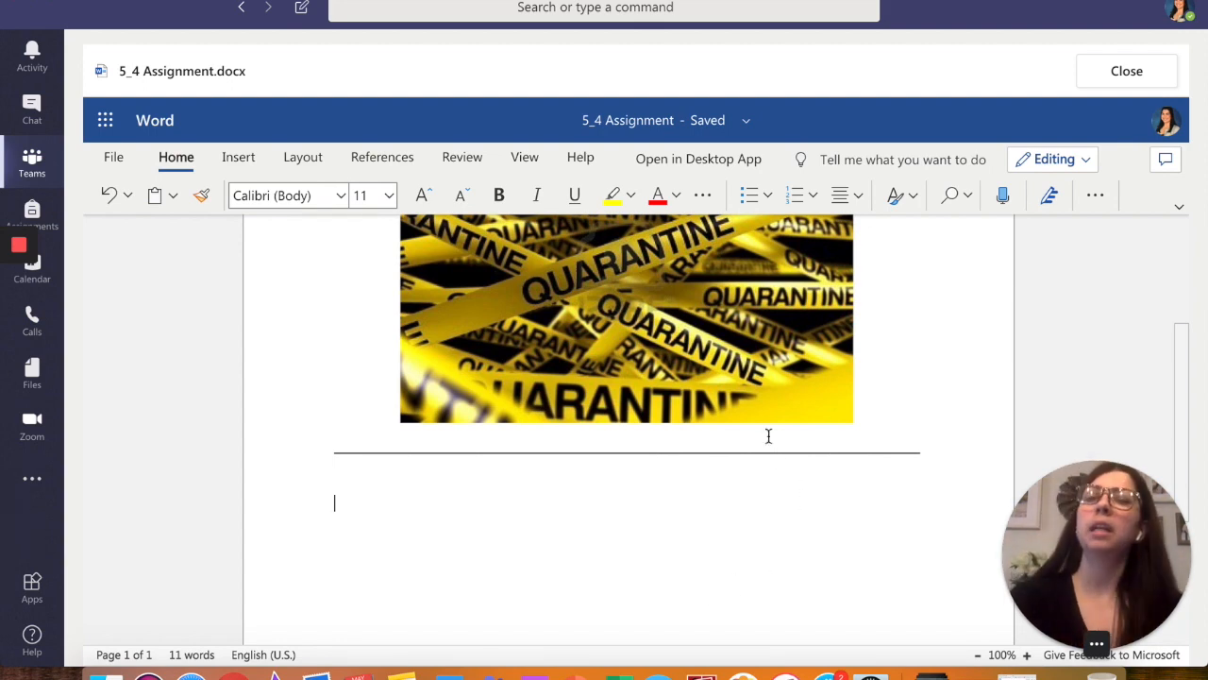
# Review the document from the top and close it to return to the assignment form
pyautogui.scroll(5, 763, 418)
pyautogui.scroll(-2, 763, 418)
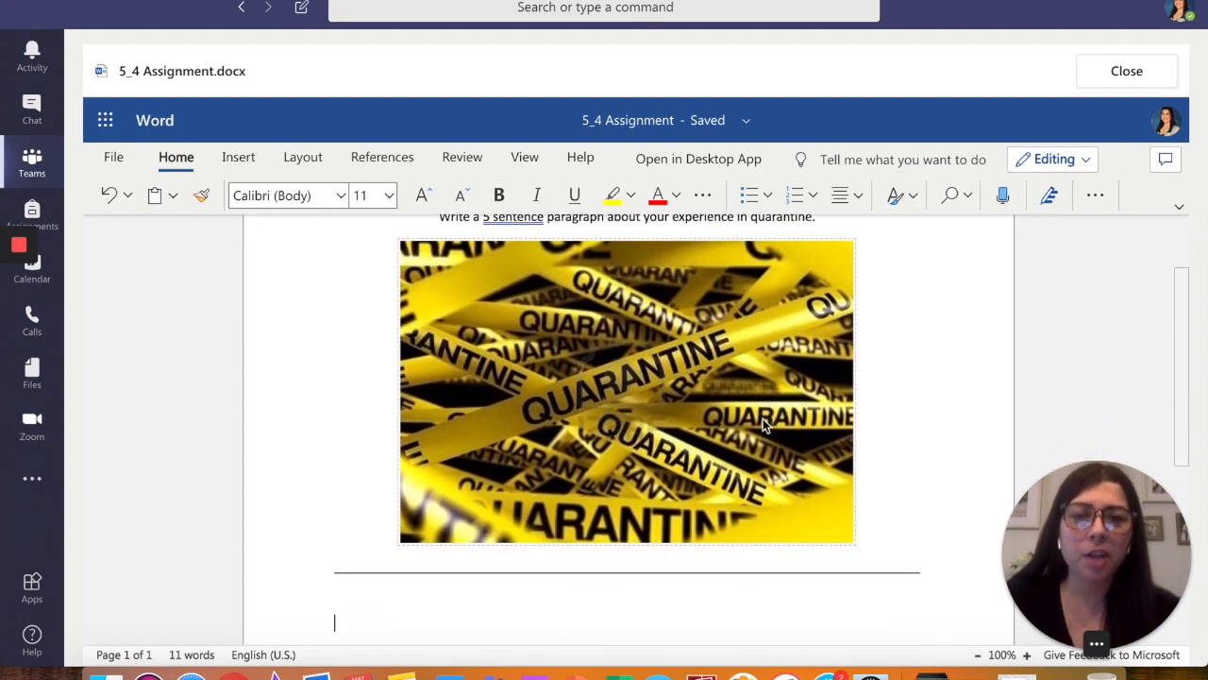
pyautogui.scroll(1, 860, 380)
pyautogui.scroll(1, 861, 381)
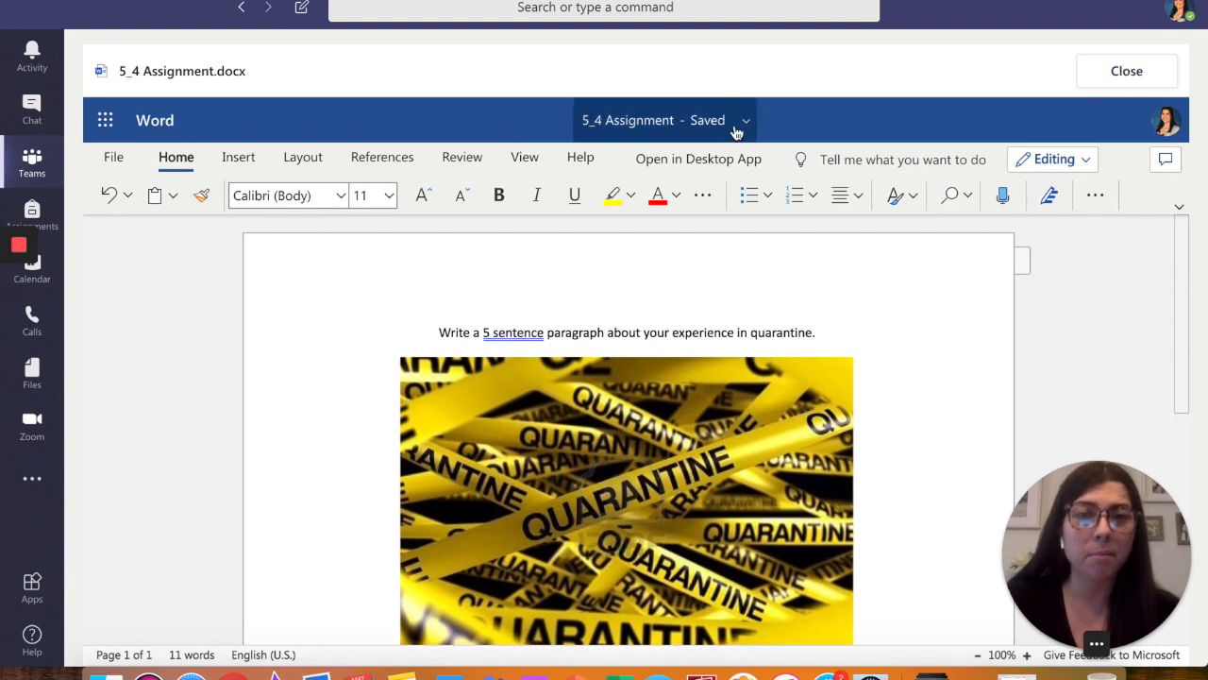
pyautogui.click(1126, 72)
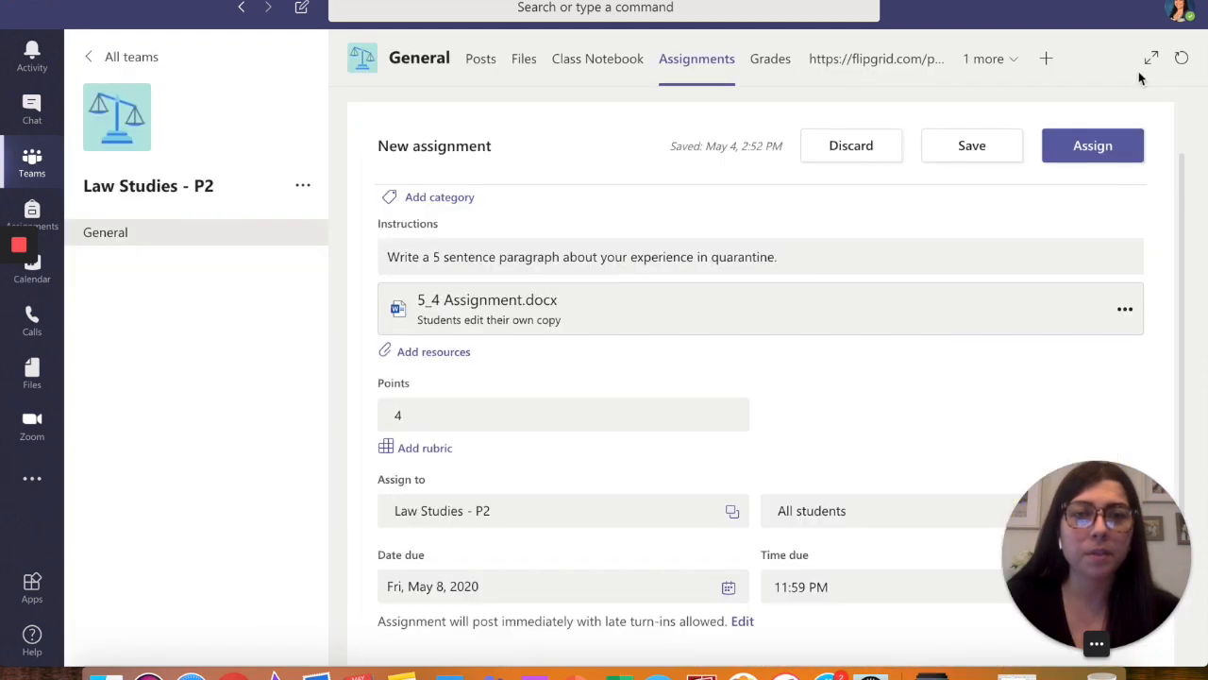
# Reopen the attached Word document from the assignment form and check its sentence, picture and divider line
pyautogui.scroll(1, 928, 266)
pyautogui.scroll(-1, 928, 266)
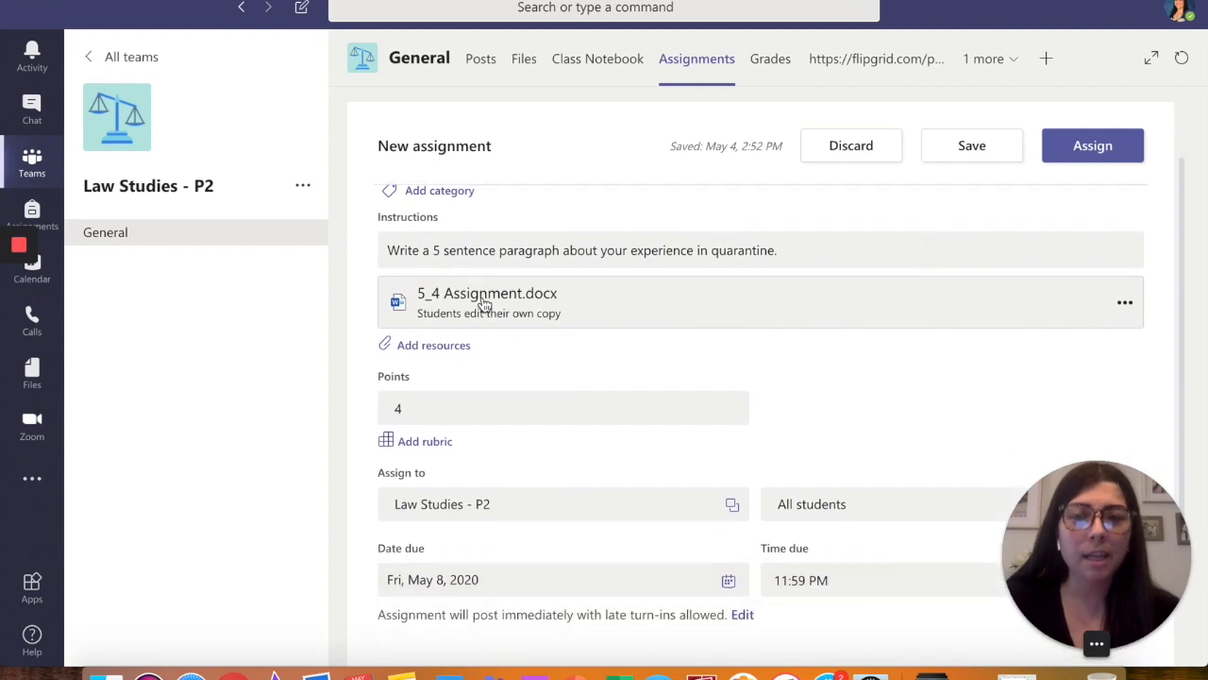
pyautogui.click(484, 300)
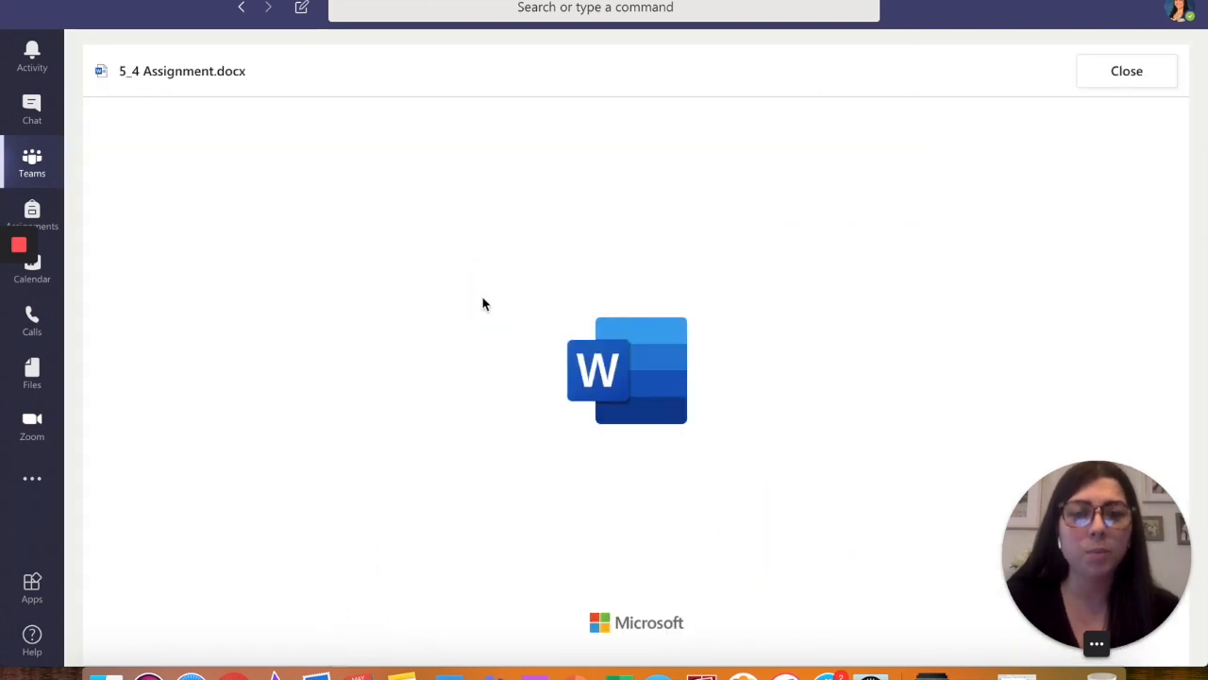
pyautogui.scroll(-2, 947, 403)
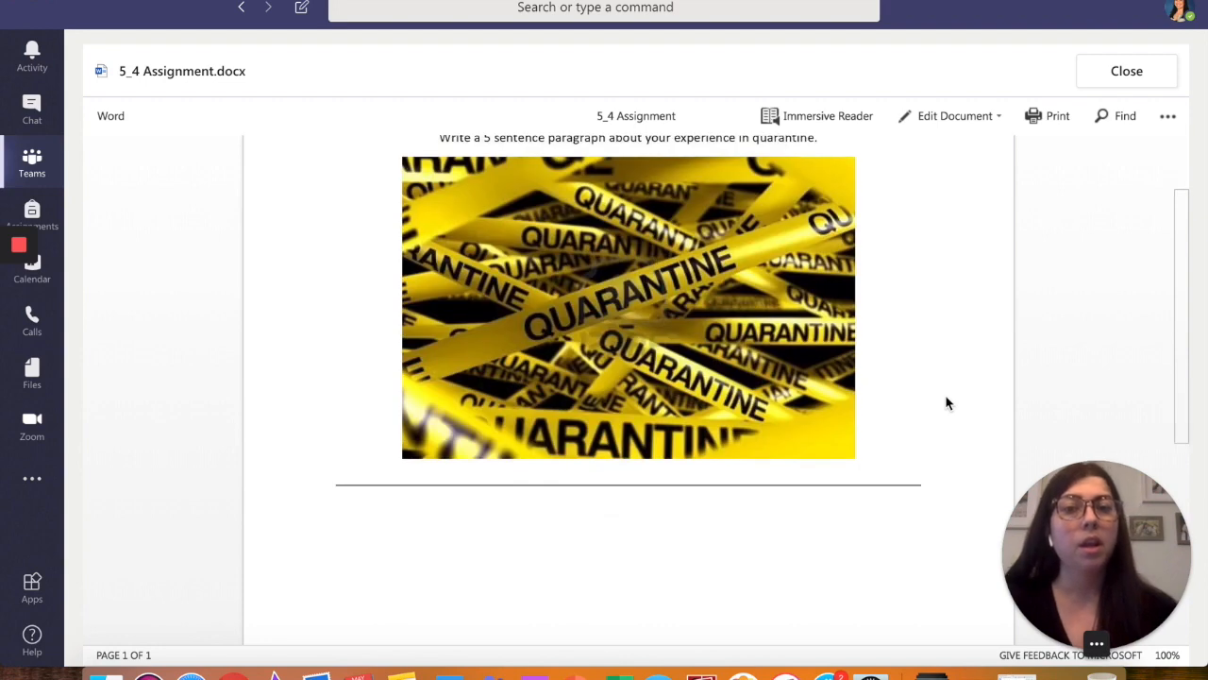
# Look over the attached document from the instruction sentence to the writing space below the divider, and close it
pyautogui.scroll(2, 947, 403)
pyautogui.scroll(-1, 947, 403)
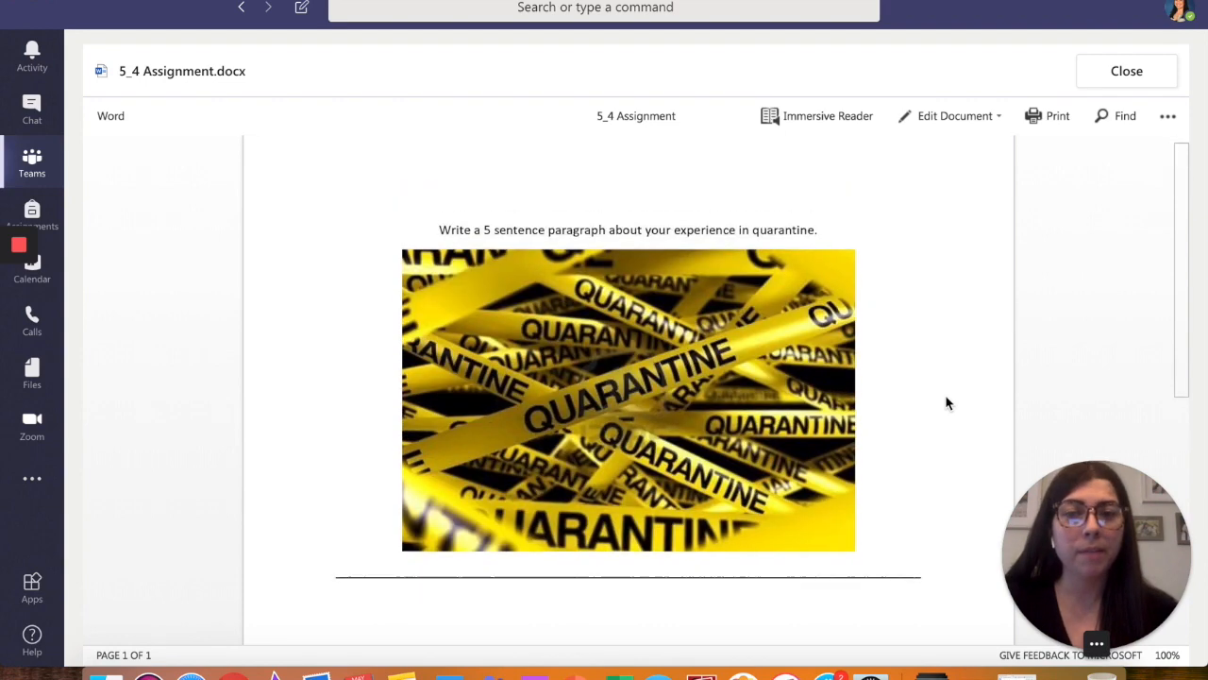
pyautogui.scroll(-2, 947, 403)
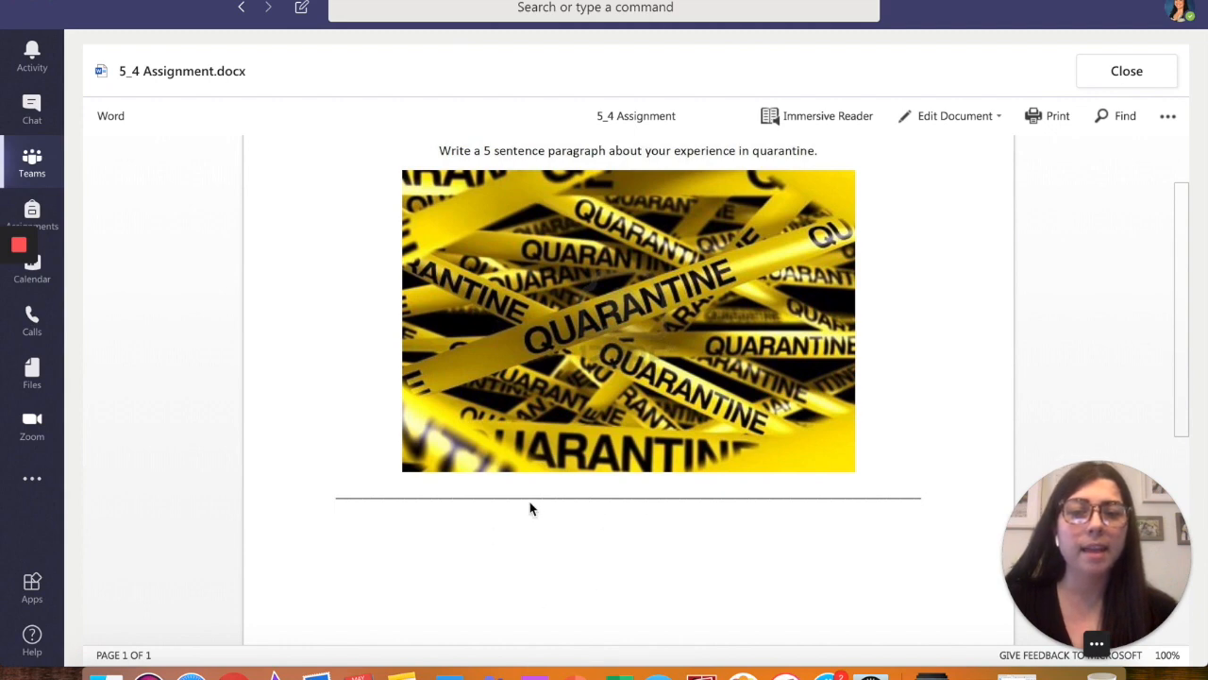
pyautogui.scroll(-2, 611, 616)
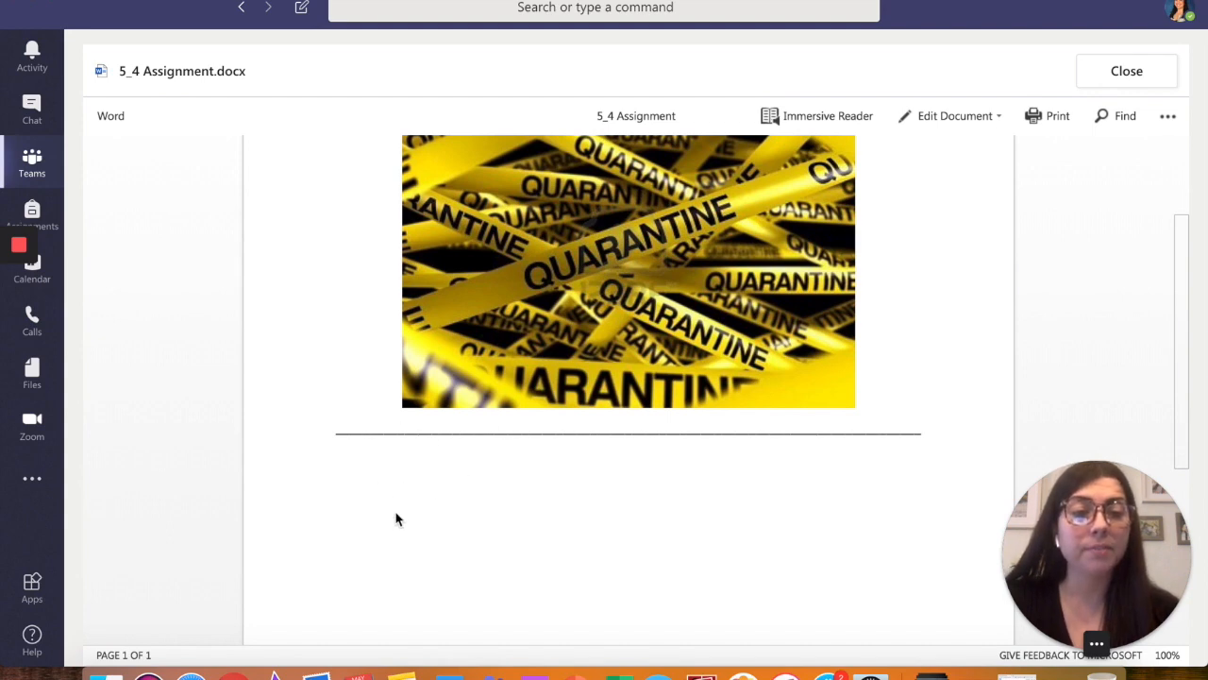
pyautogui.click(1111, 83)
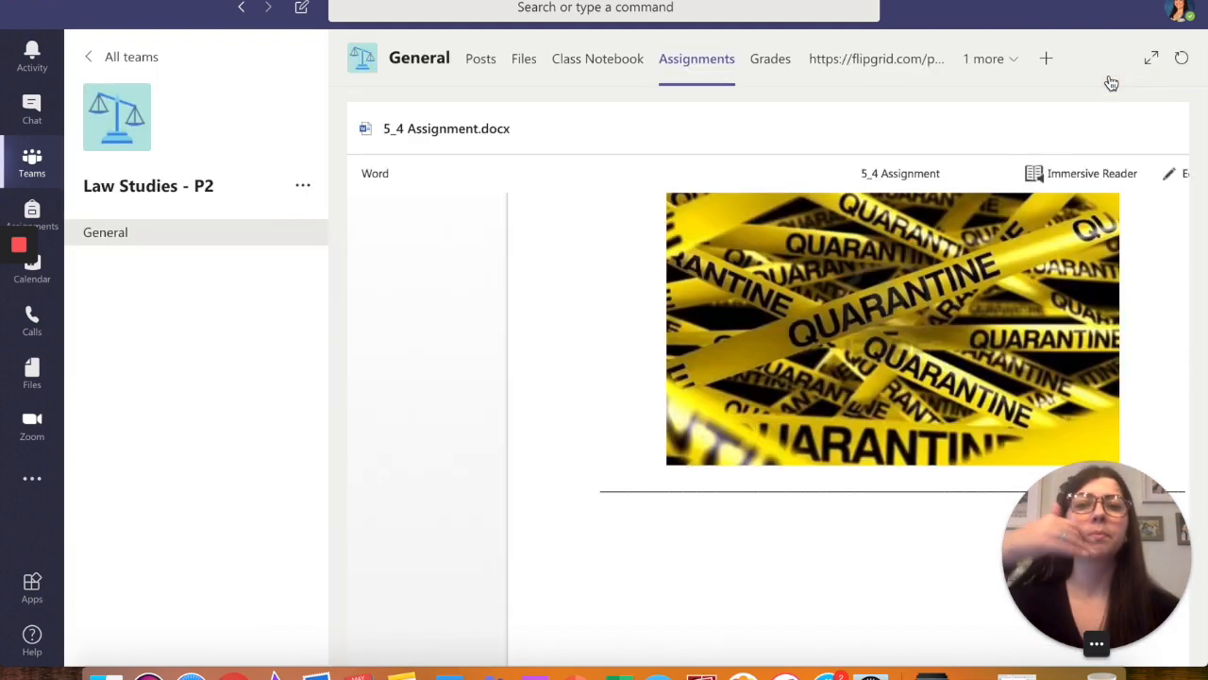
# Check the assignment form, save the assignment as a draft and show the class's list of drafts
pyautogui.scroll(1, 862, 457)
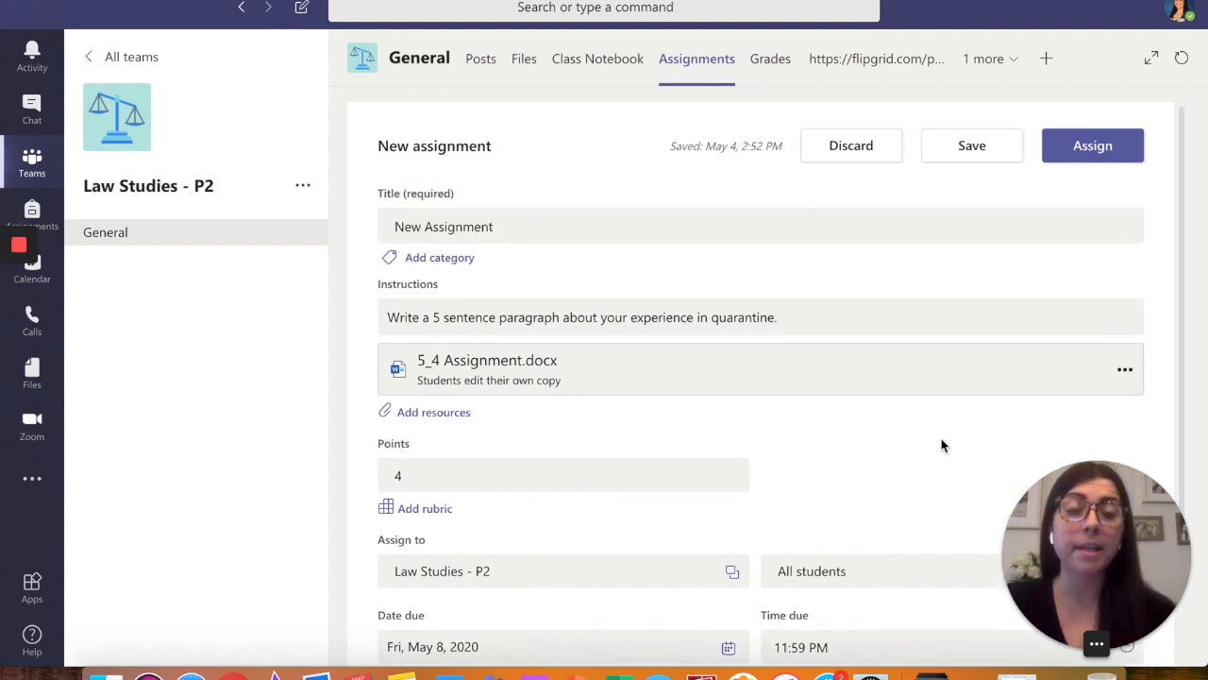
pyautogui.scroll(-3, 941, 444)
pyautogui.scroll(3, 941, 440)
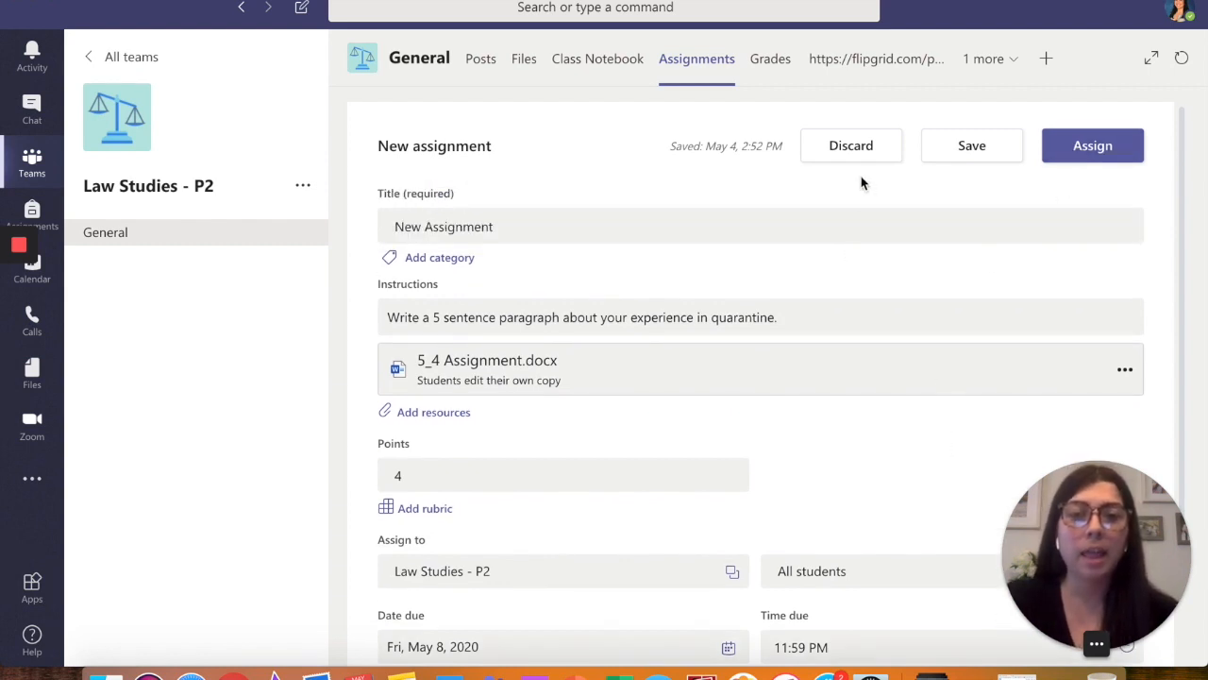
pyautogui.click(951, 149)
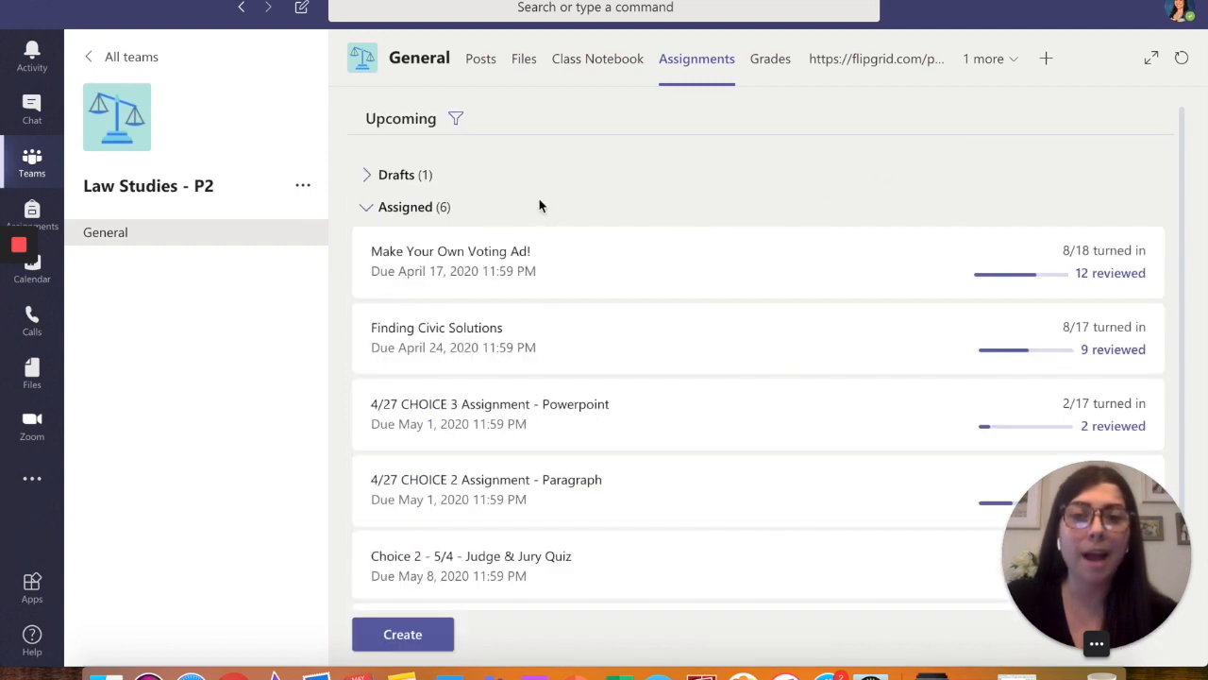
pyautogui.click(408, 177)
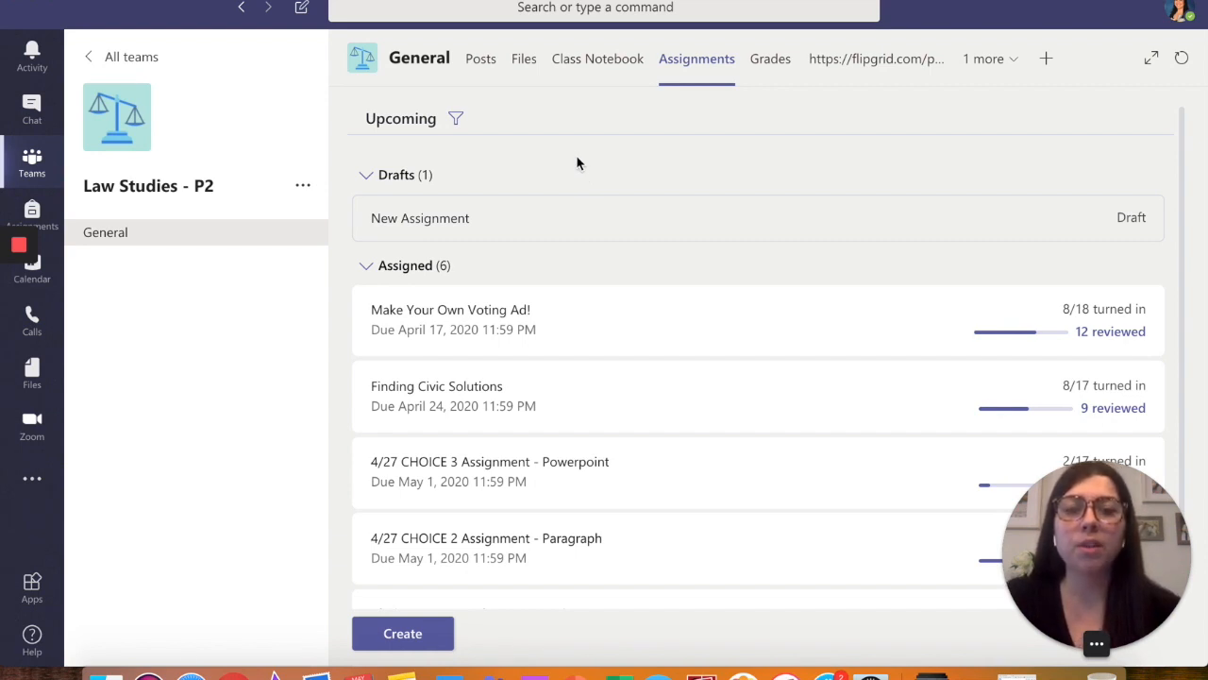
# Expand the class's graded assignments and open International Organizations Writing Assignment
pyautogui.scroll(-1, 610, 272)
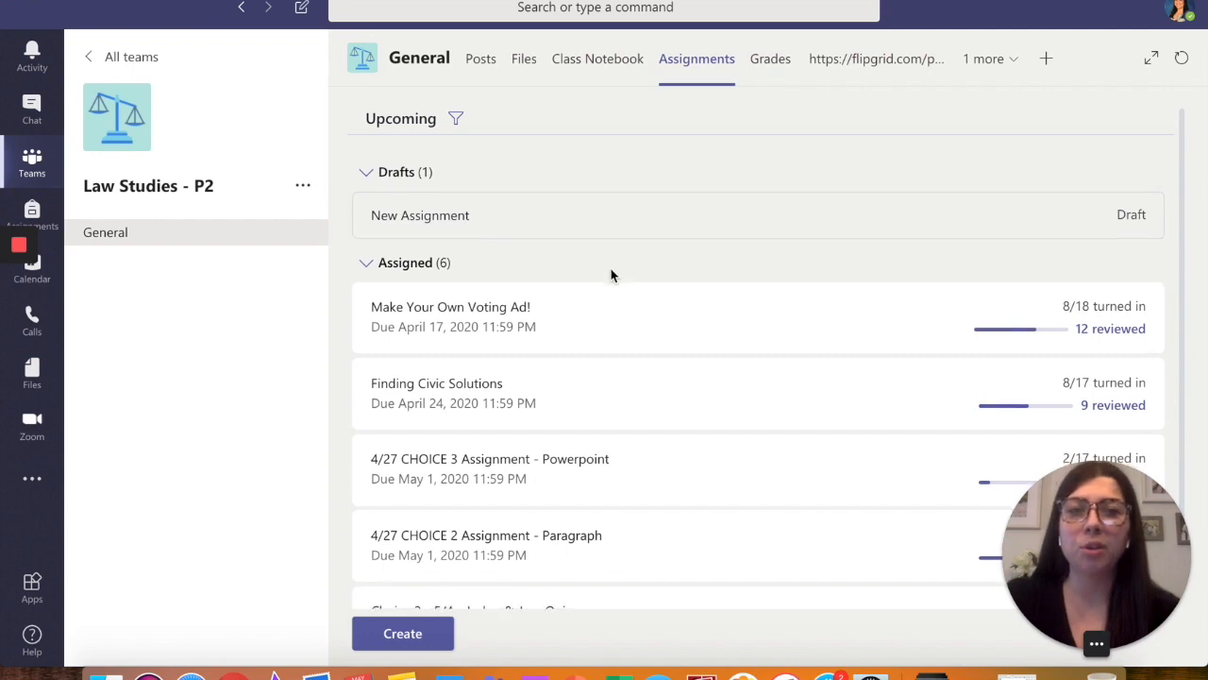
pyautogui.scroll(-1, 610, 274)
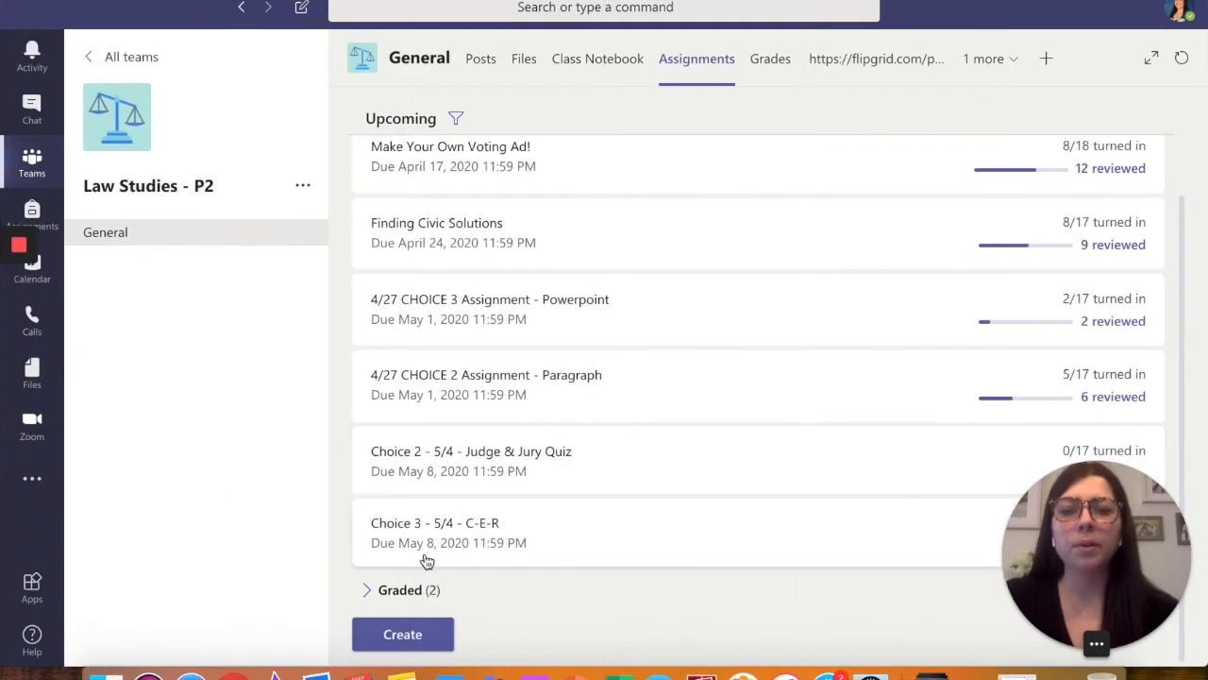
pyautogui.click(367, 590)
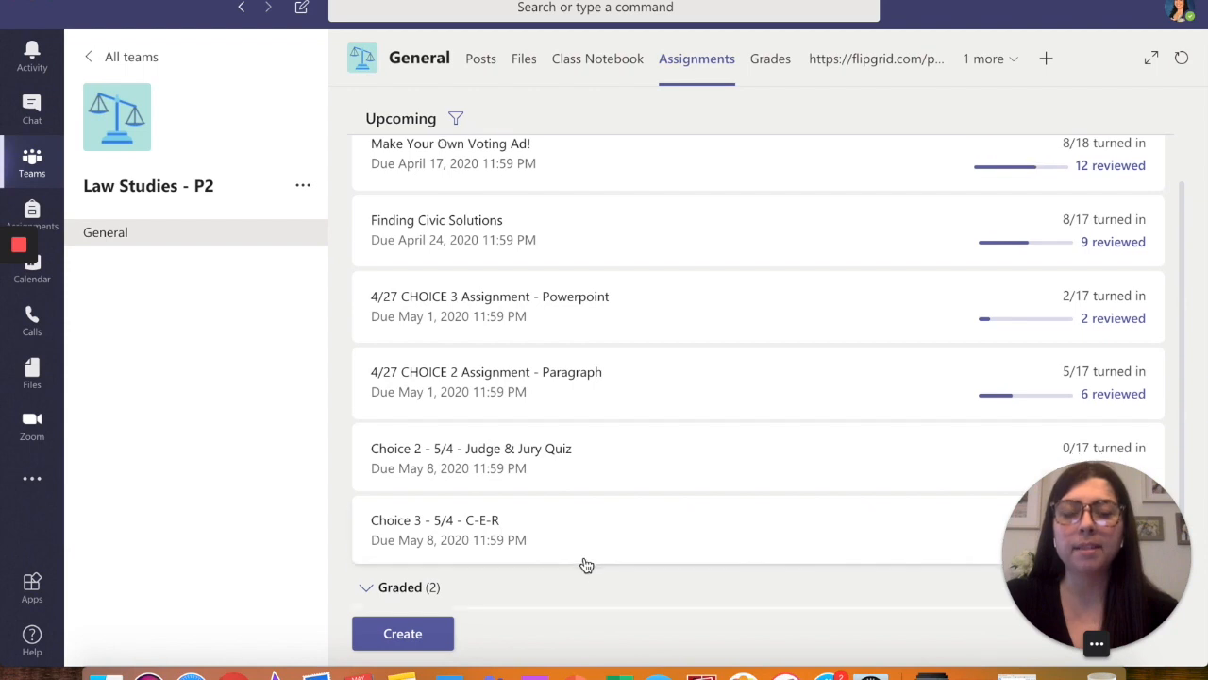
pyautogui.scroll(-2, 586, 565)
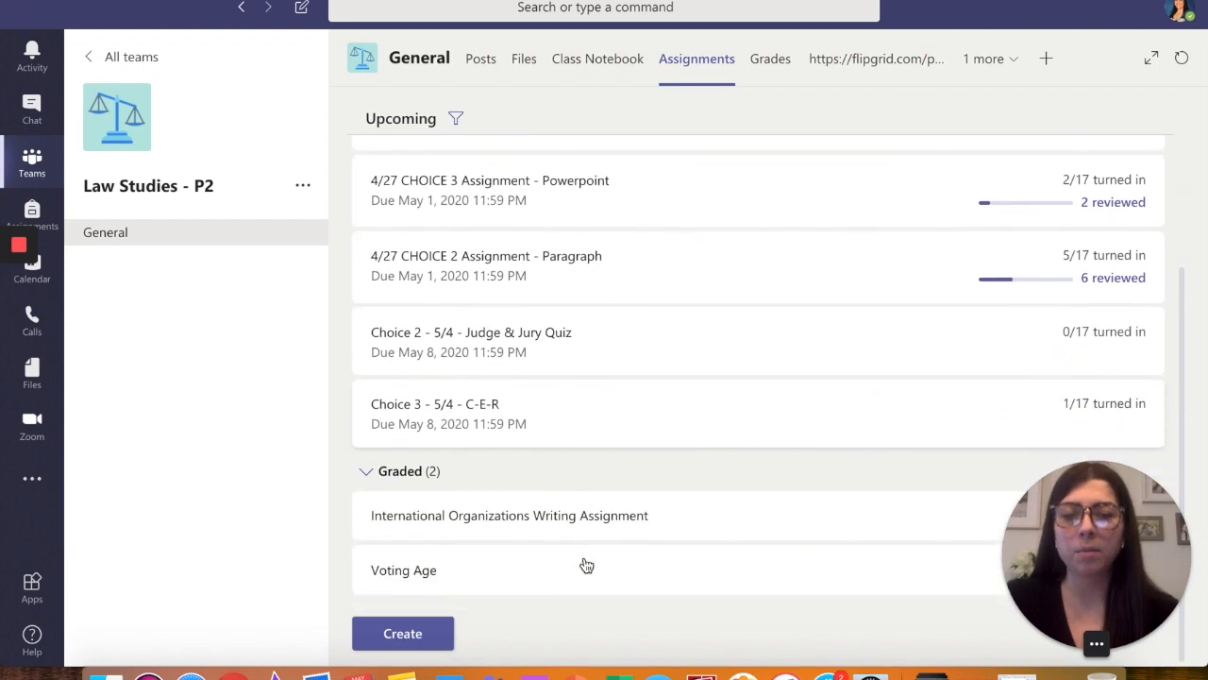
pyautogui.click(518, 531)
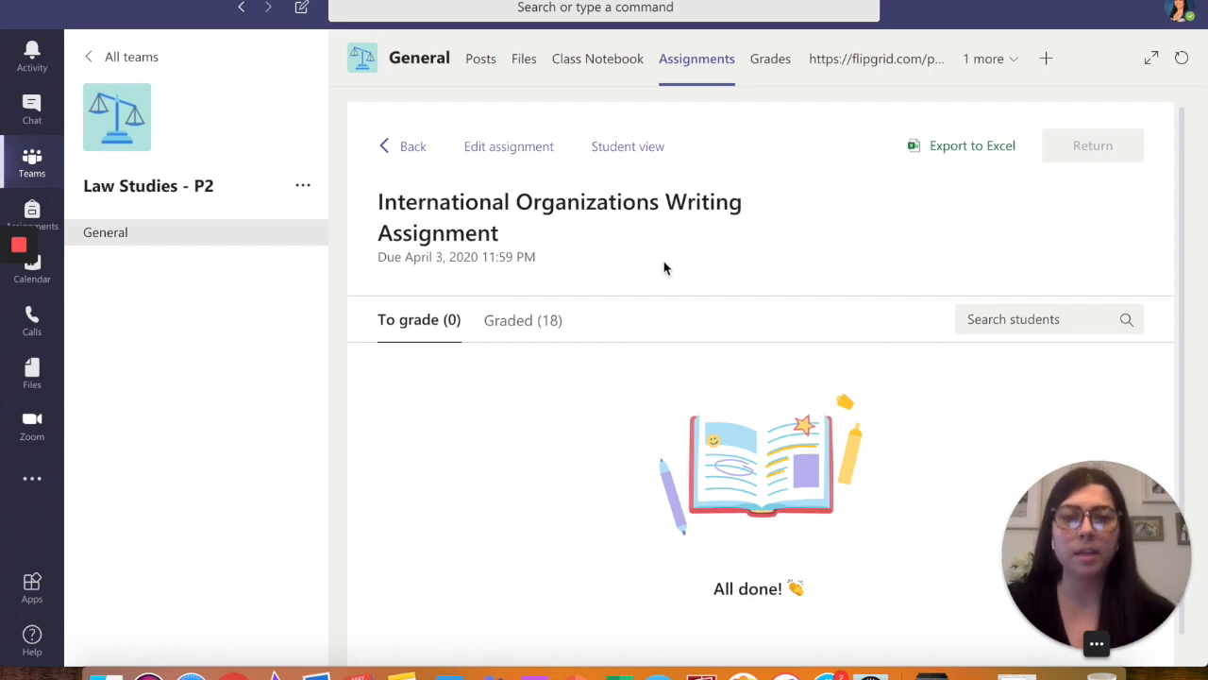
# Show International Organizations Writing Assignment as students see it and read its instructions, points and attached files
pyautogui.click(625, 151)
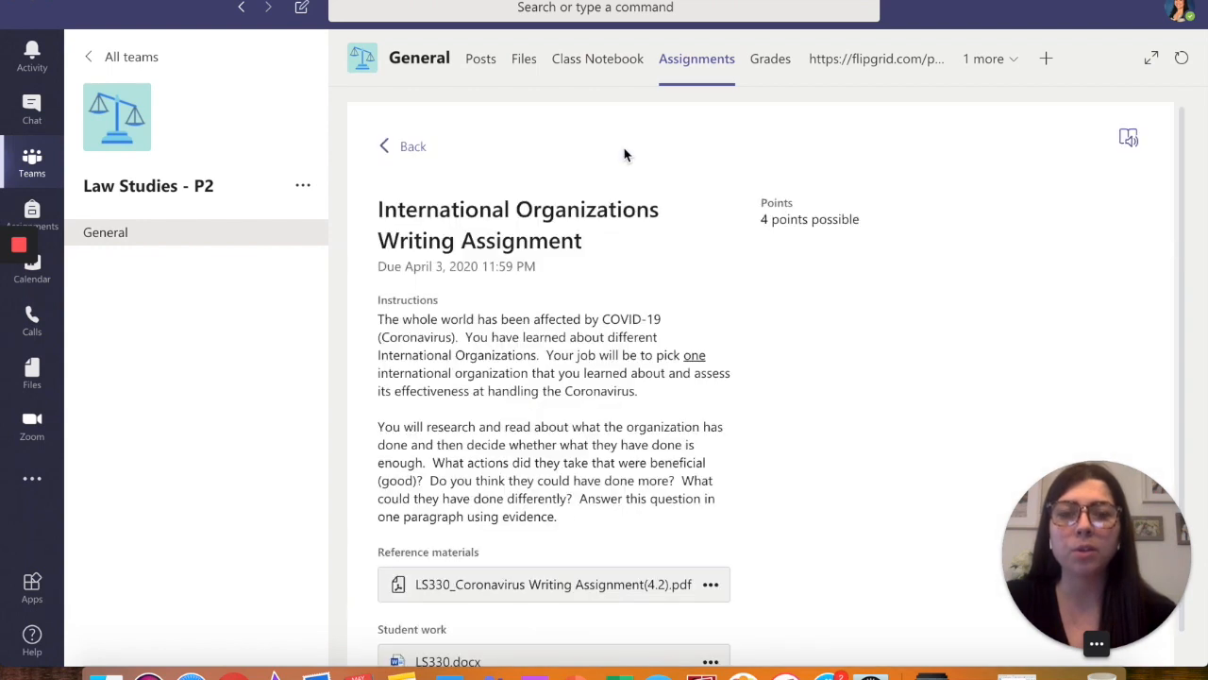
pyautogui.scroll(-1, 698, 363)
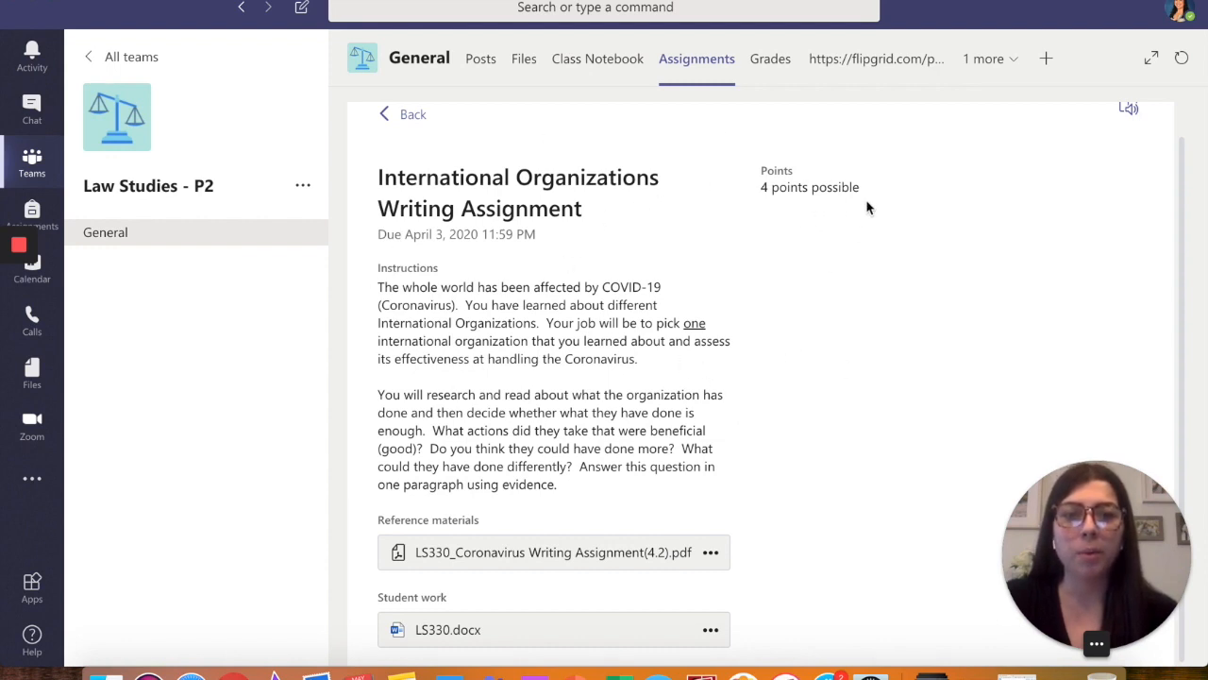
pyautogui.scroll(1, 794, 313)
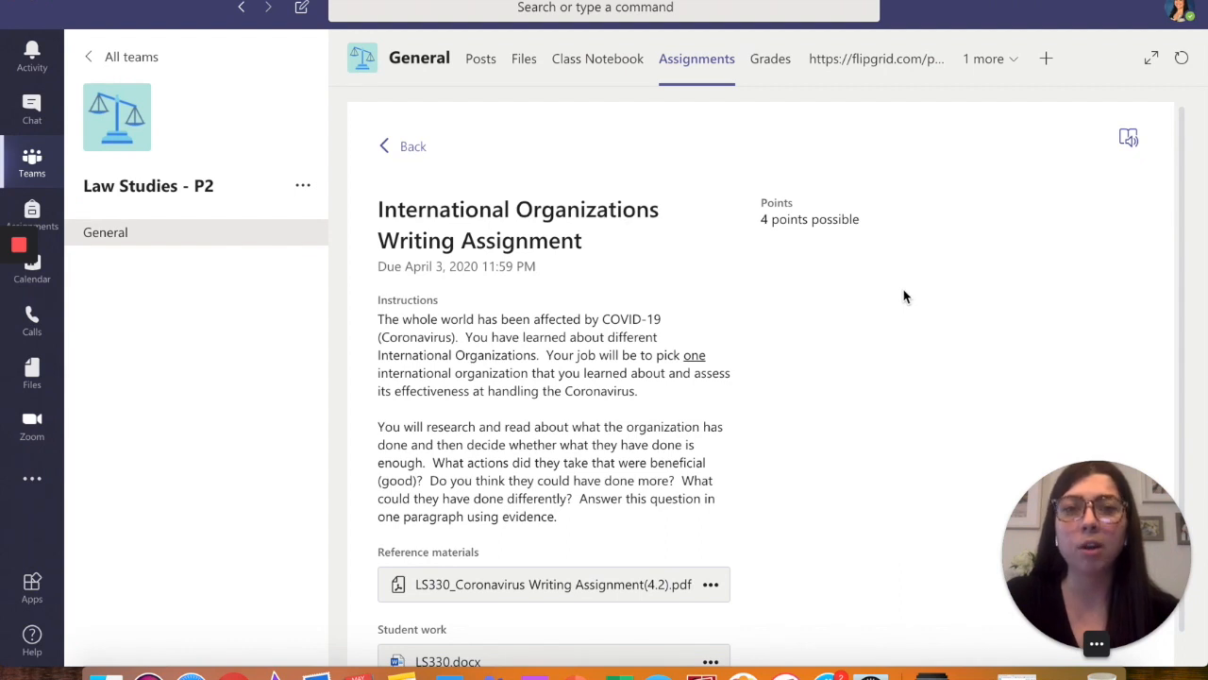
pyautogui.scroll(-1, 903, 297)
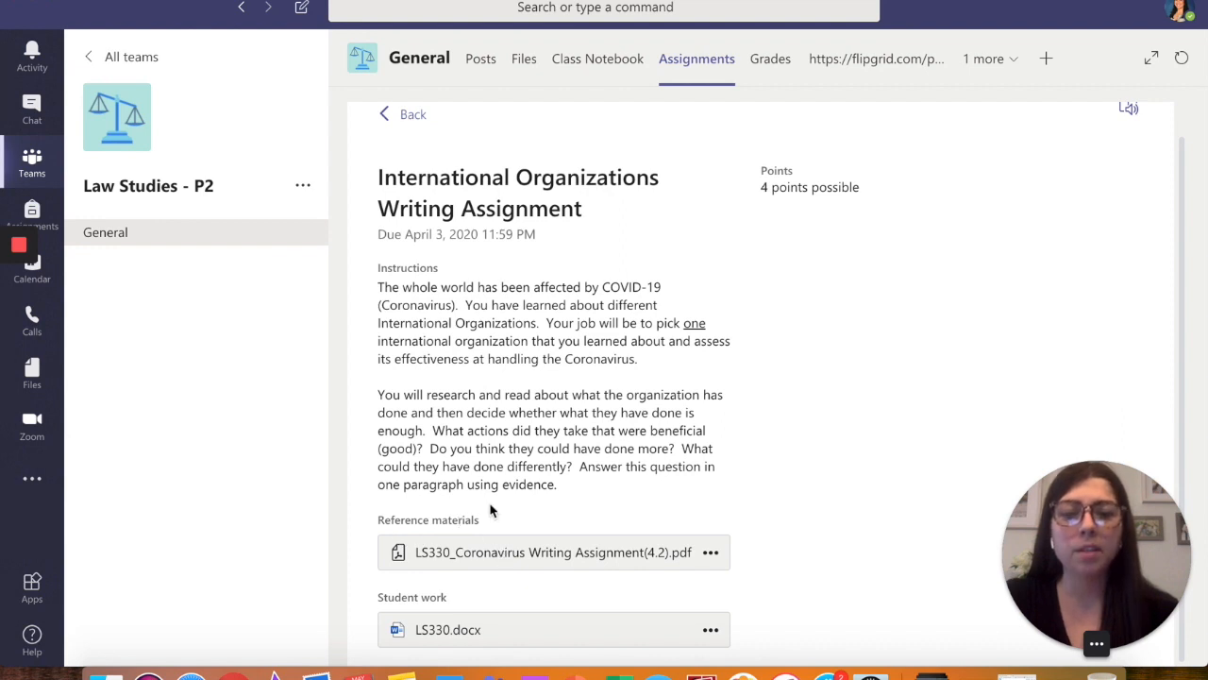
# View the reference PDF LS330_Coronavirus Writing Assignment(4.2) and the student work file LS330.docx, and return to the assignment list
pyautogui.click(576, 567)
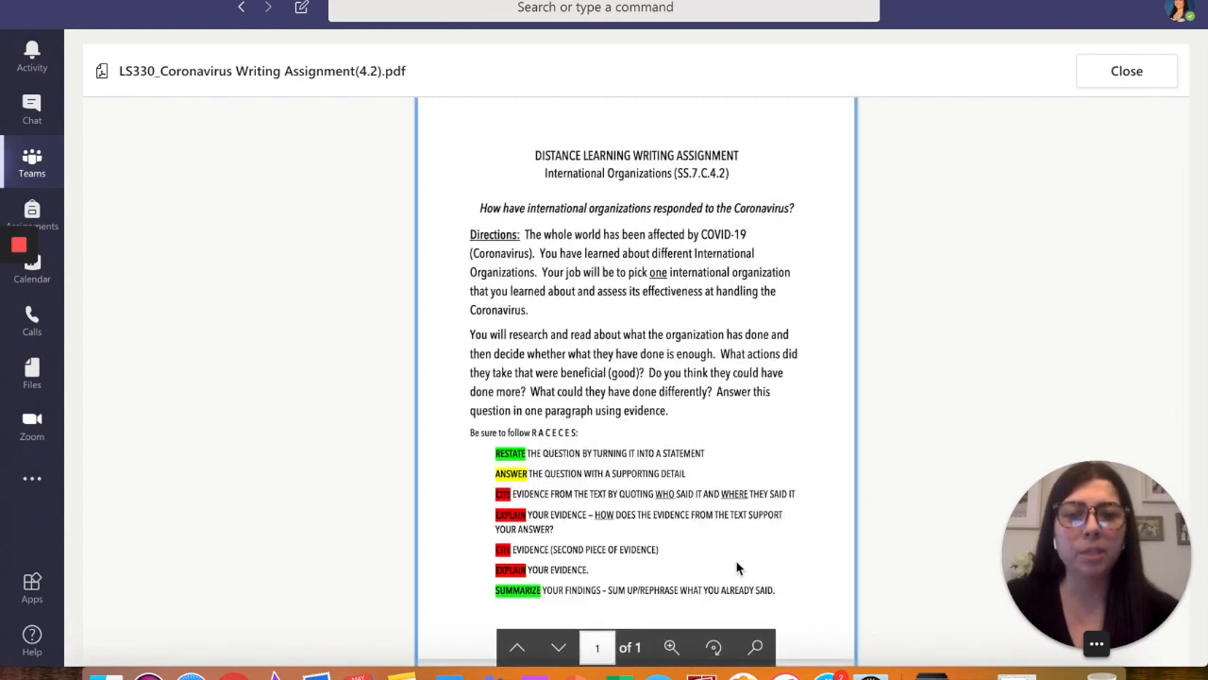
pyautogui.click(1102, 75)
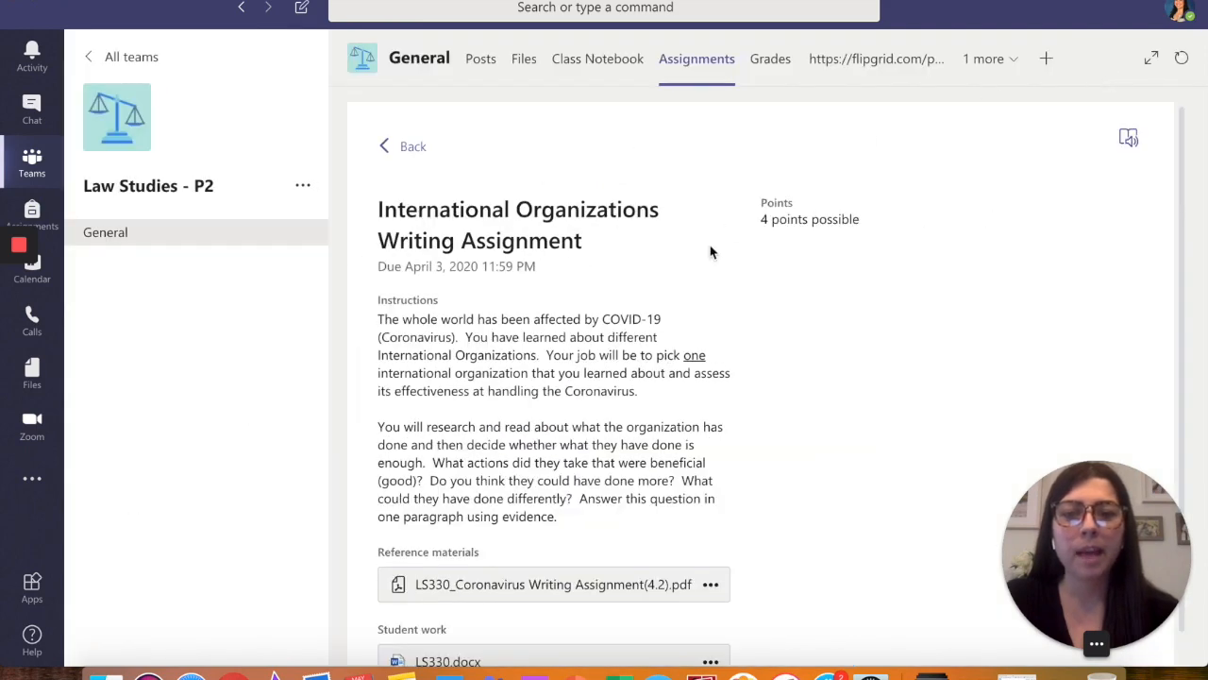
pyautogui.scroll(-1, 680, 379)
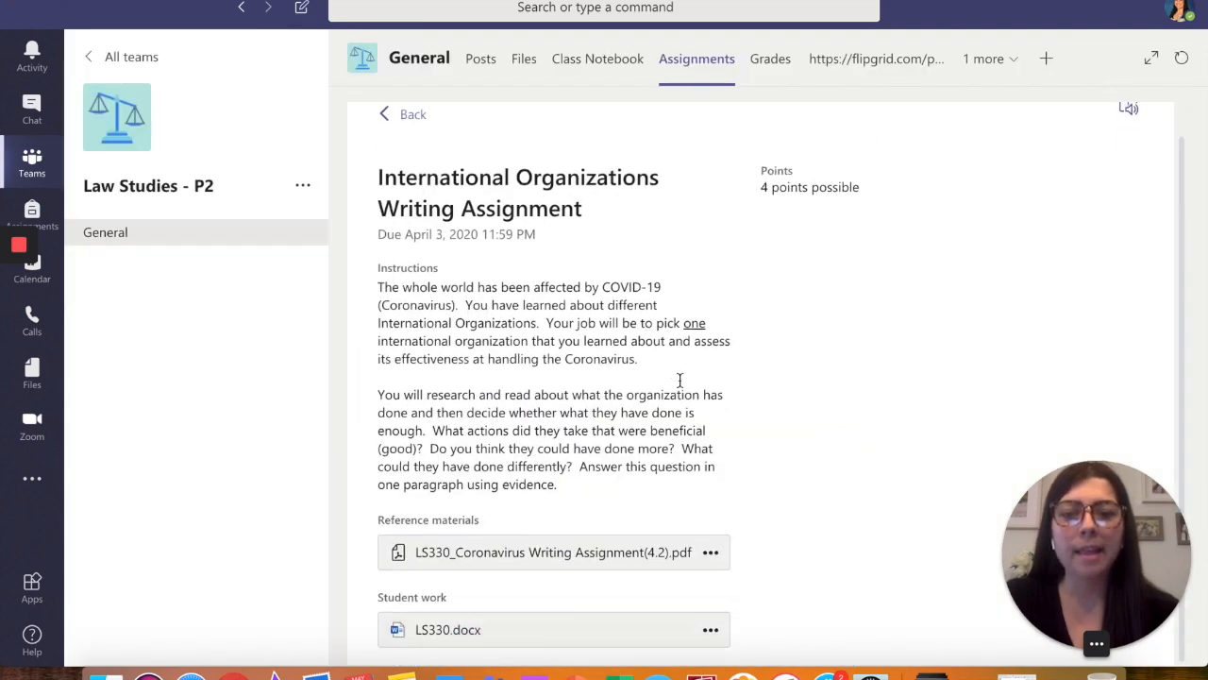
pyautogui.click(499, 640)
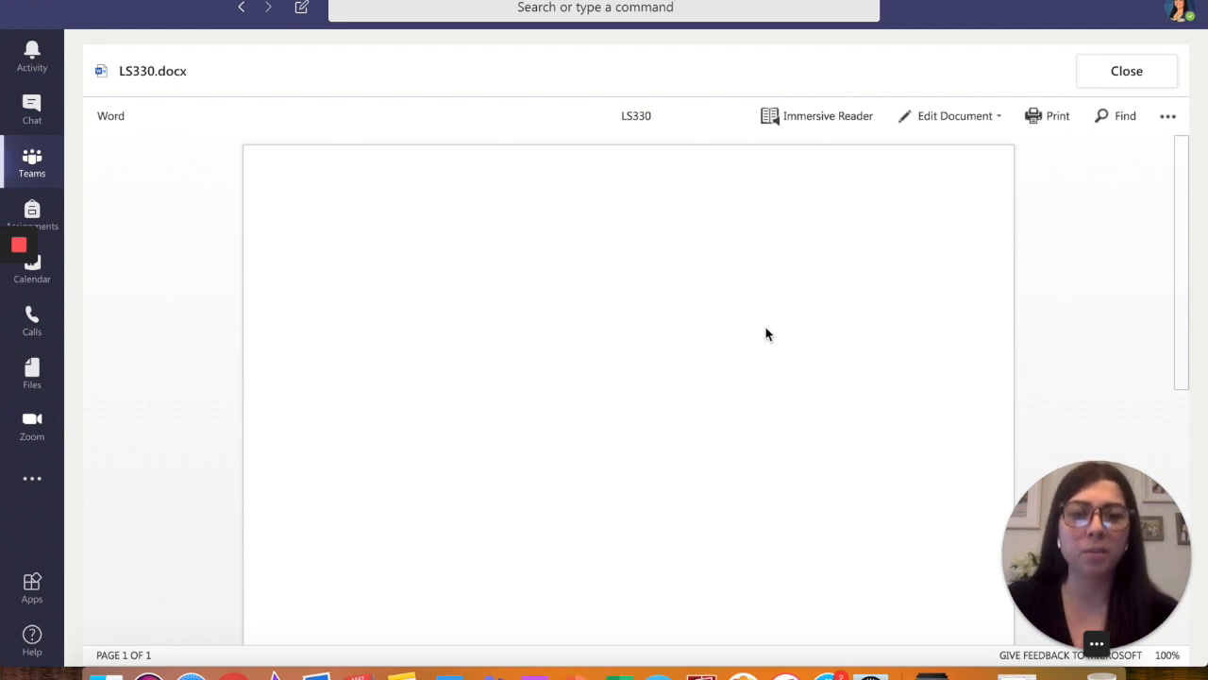
pyautogui.click(1098, 83)
pyautogui.scroll(-1, 599, 394)
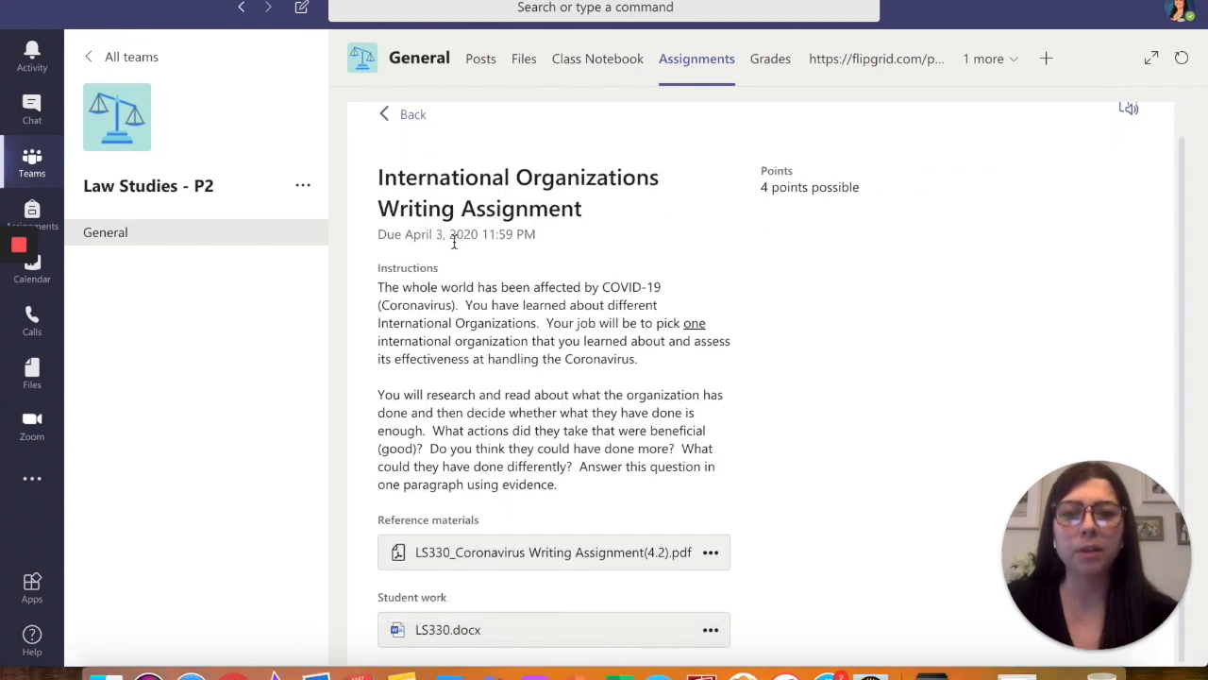
pyautogui.click(410, 118)
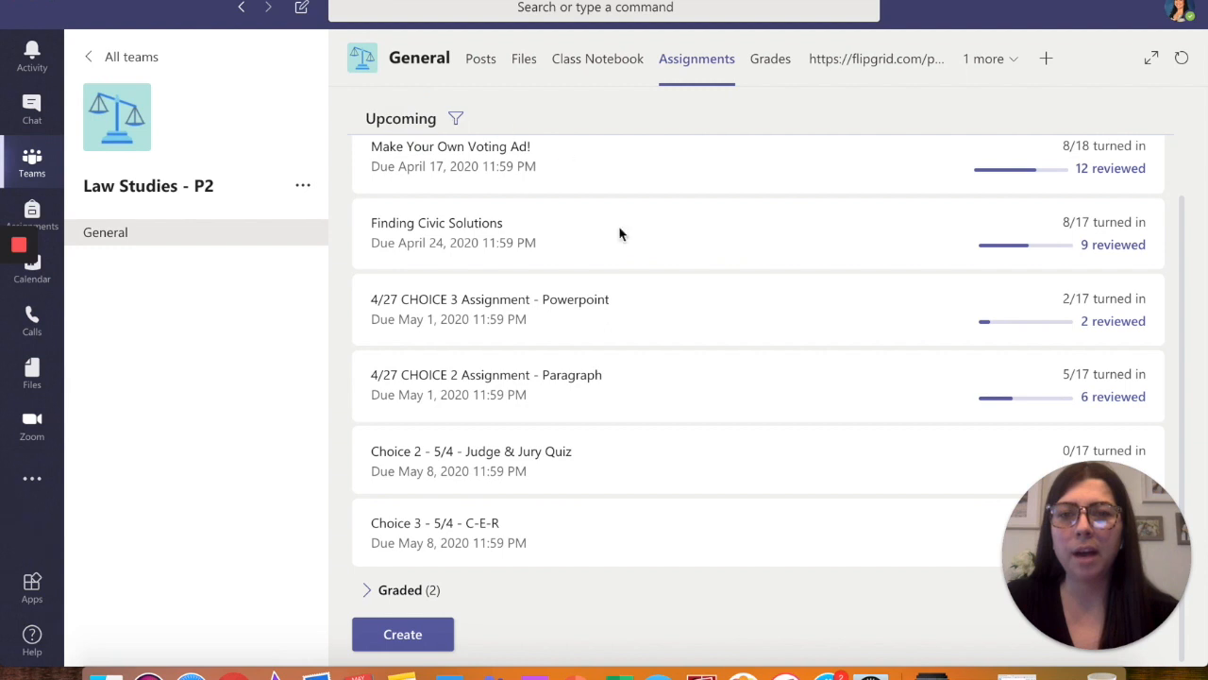
# Open the student view of 4/27 CHOICE 3 Assignment - Powerpoint and open its PowerPoint template for editing in the browser
pyautogui.click(751, 313)
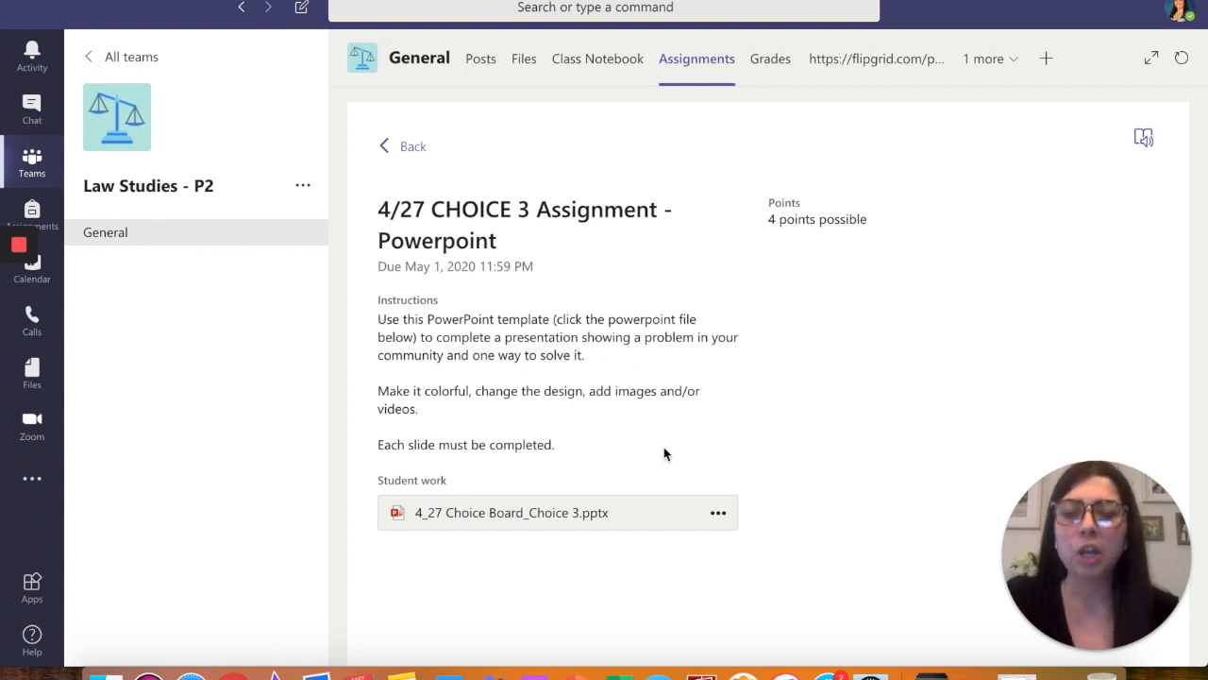
pyautogui.click(510, 526)
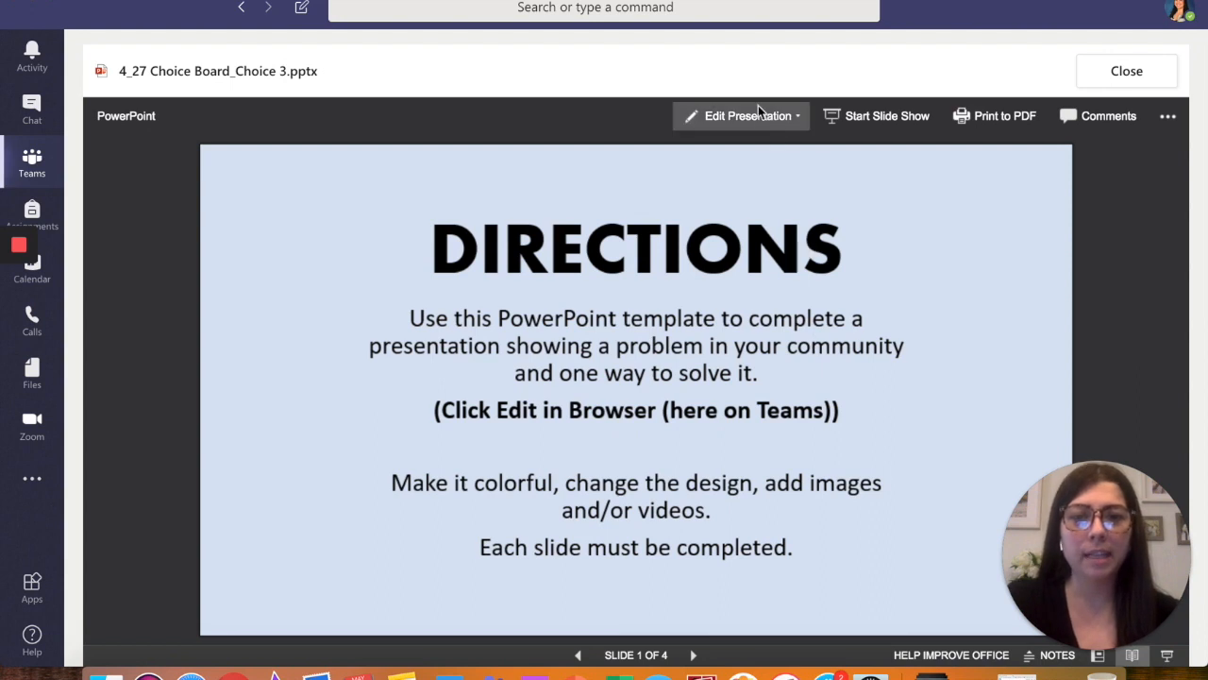
pyautogui.click(734, 118)
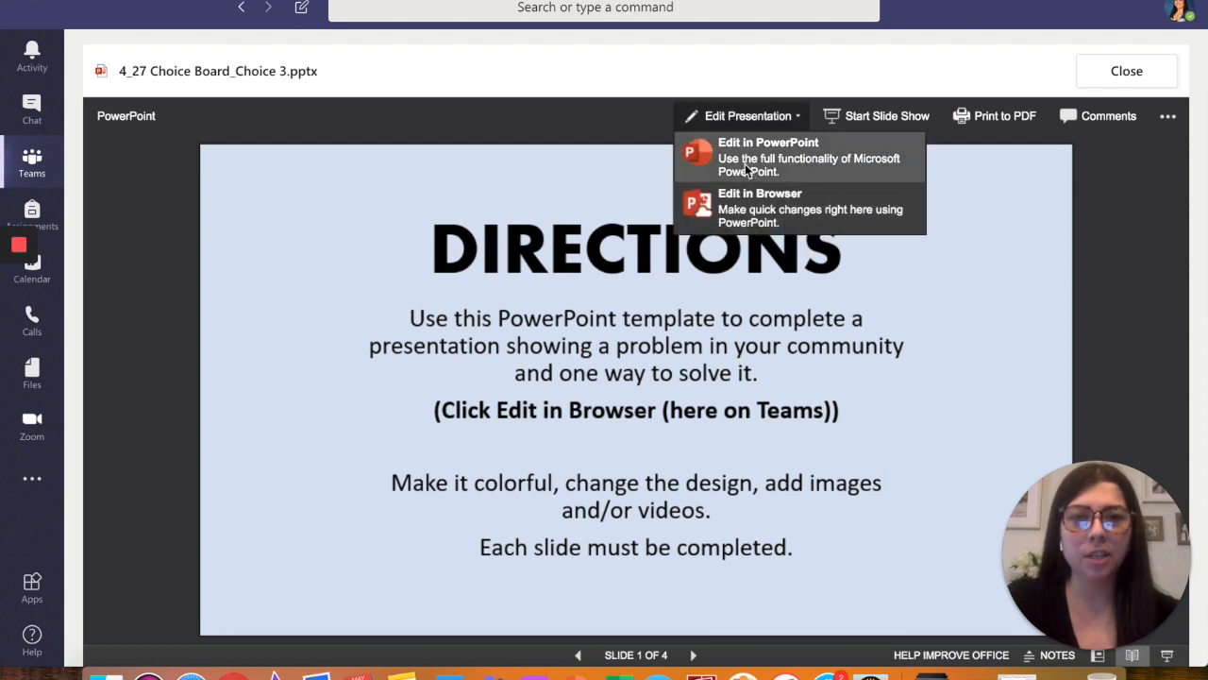
pyautogui.click(750, 194)
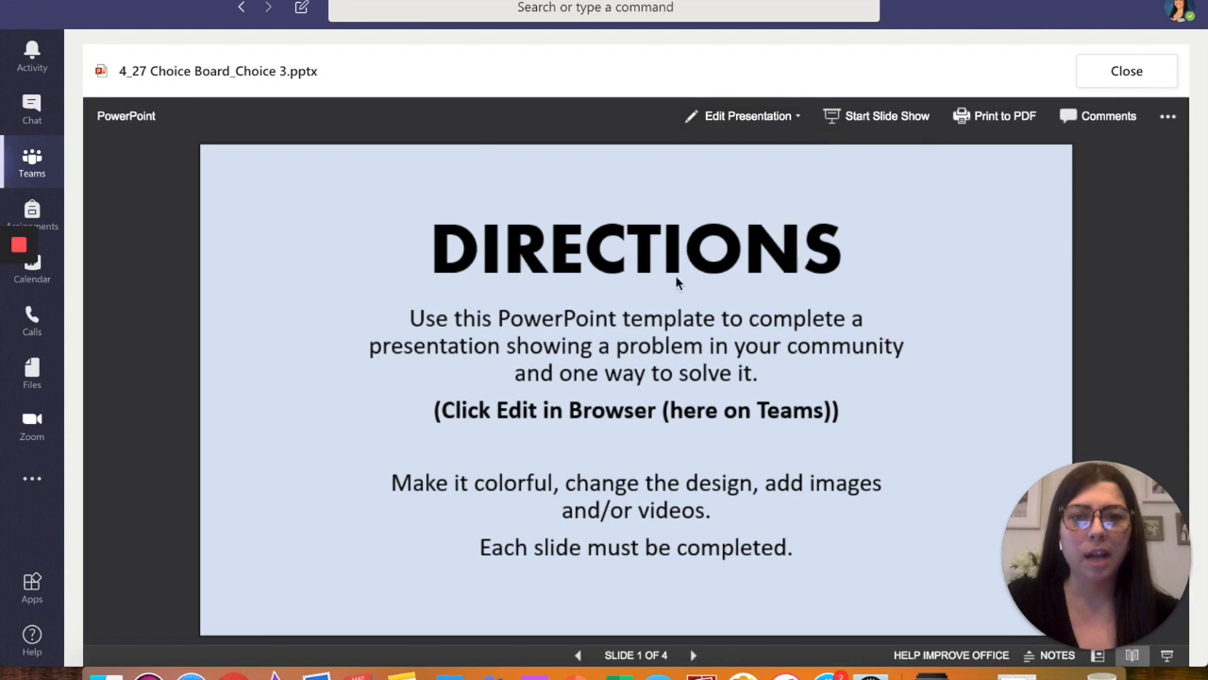